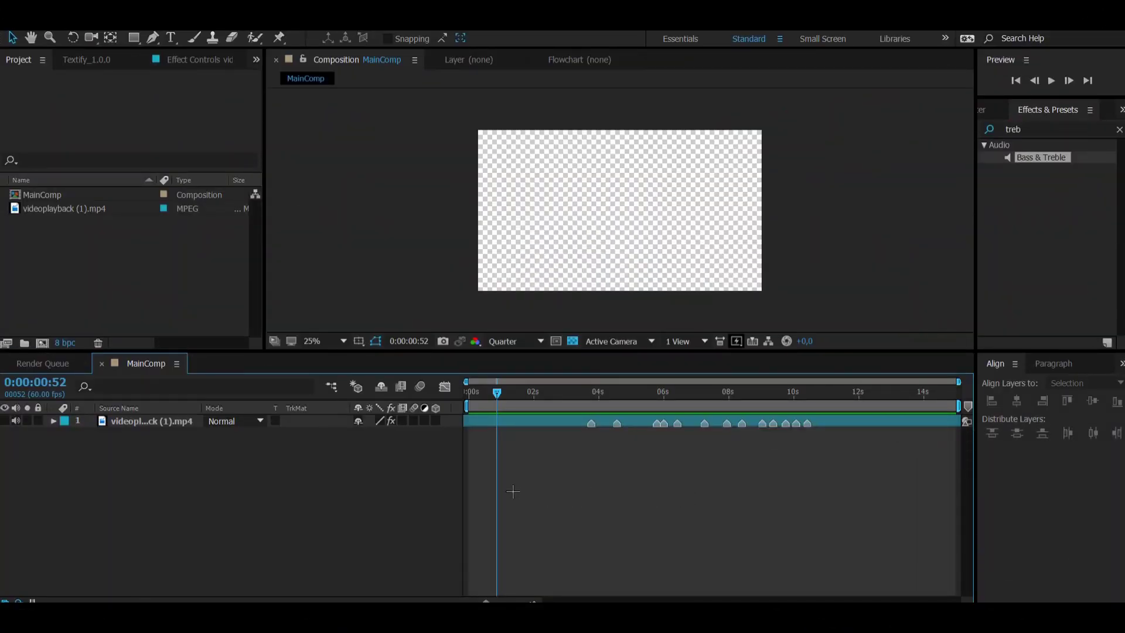
pyautogui.moveTo(513, 491); pyautogui.dragTo(847, 525)
pyautogui.moveTo(904, 479); pyautogui.dragTo(506, 539)
pyautogui.moveTo(493, 495); pyautogui.dragTo(902, 526)
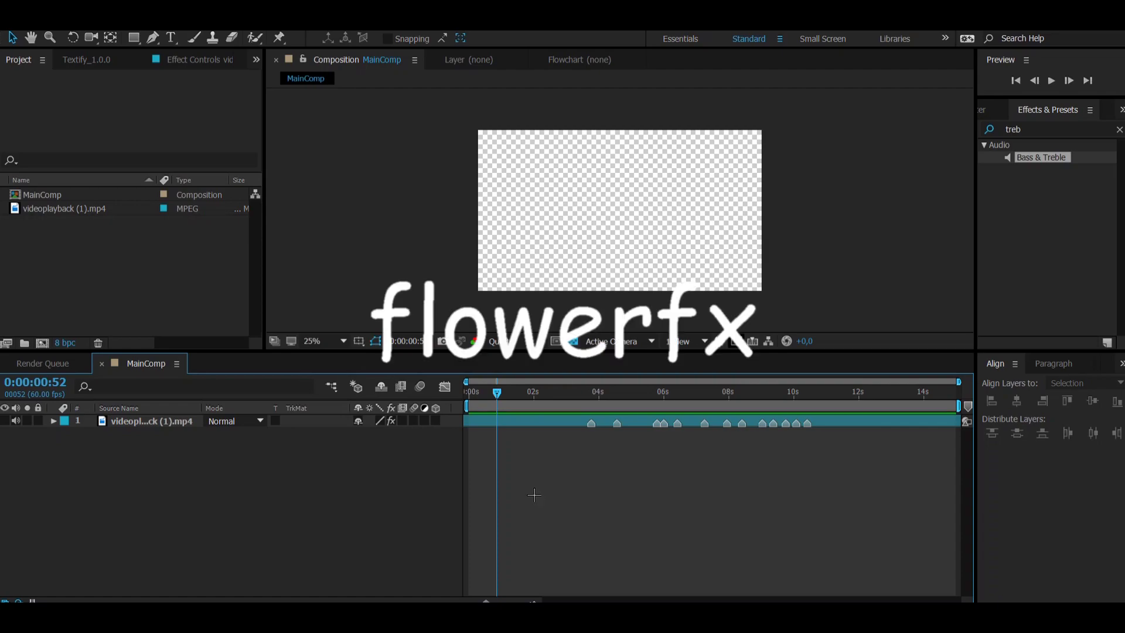
pyautogui.moveTo(525, 488); pyautogui.dragTo(907, 525)
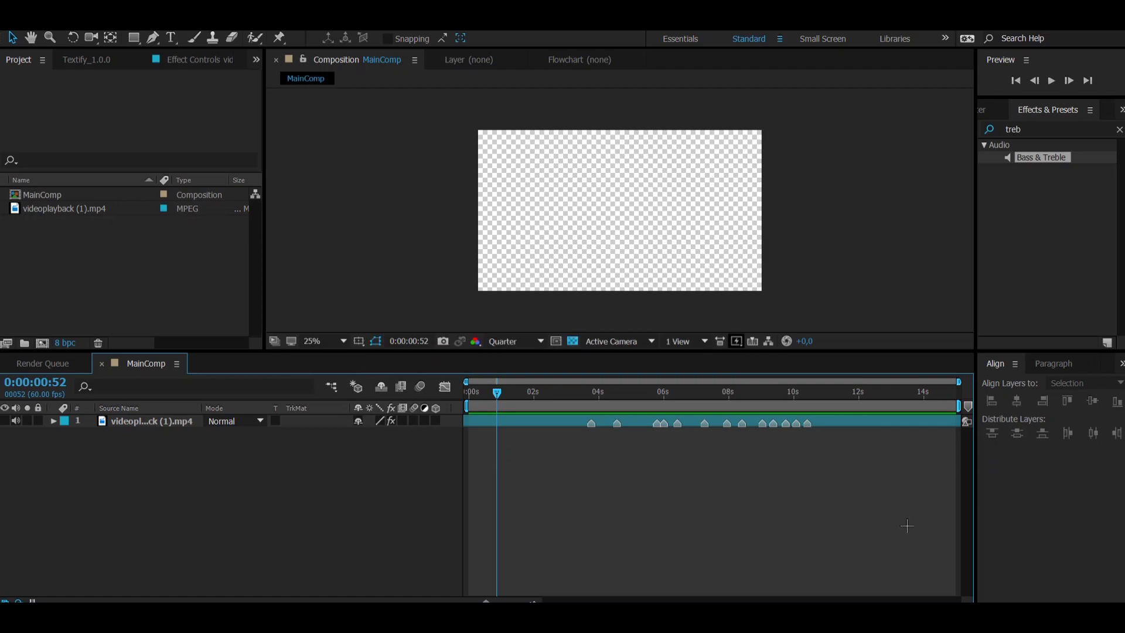
# Scrub the playhead across the audio layer's markers and clear the effects search.
pyautogui.moveTo(507, 405); pyautogui.dragTo(575, 408)
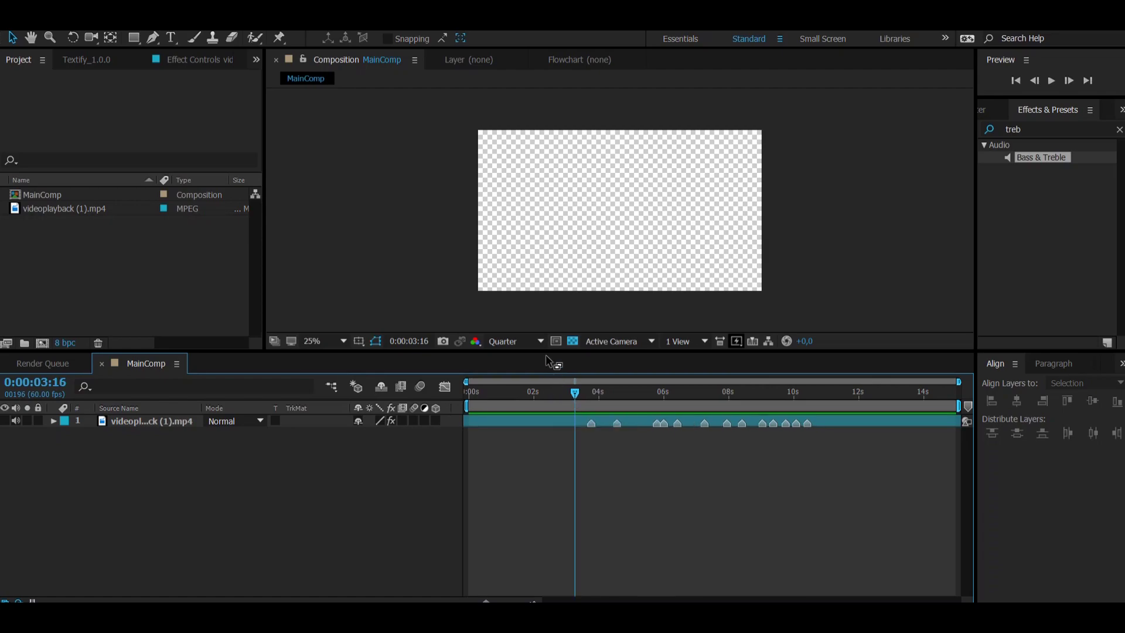
pyautogui.moveTo(577, 407); pyautogui.dragTo(810, 415)
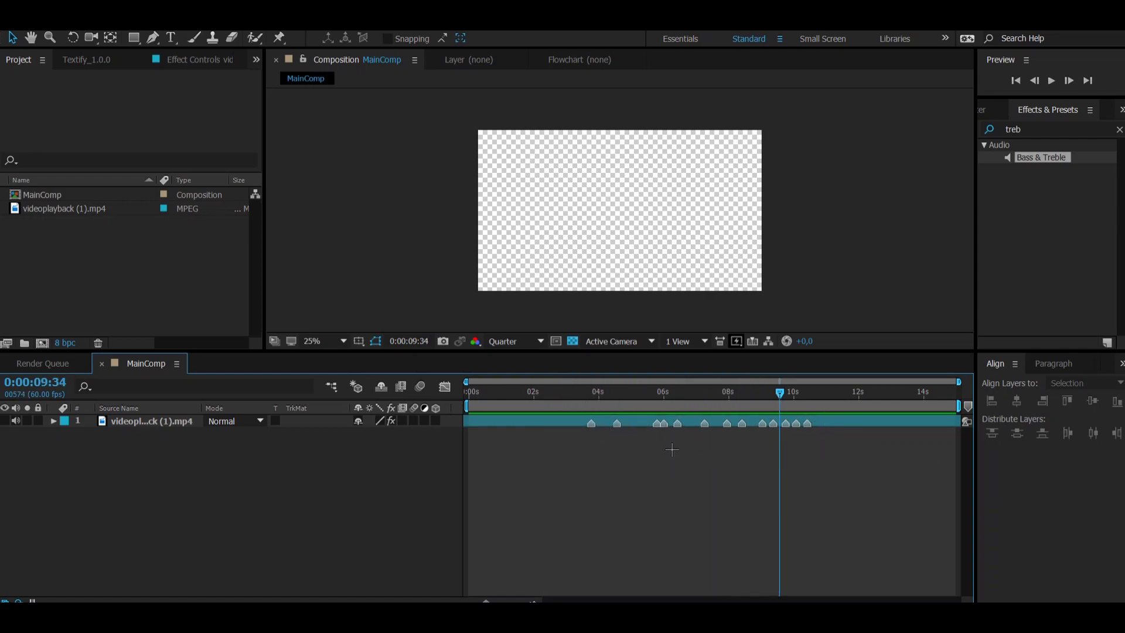
pyautogui.click(1116, 127)
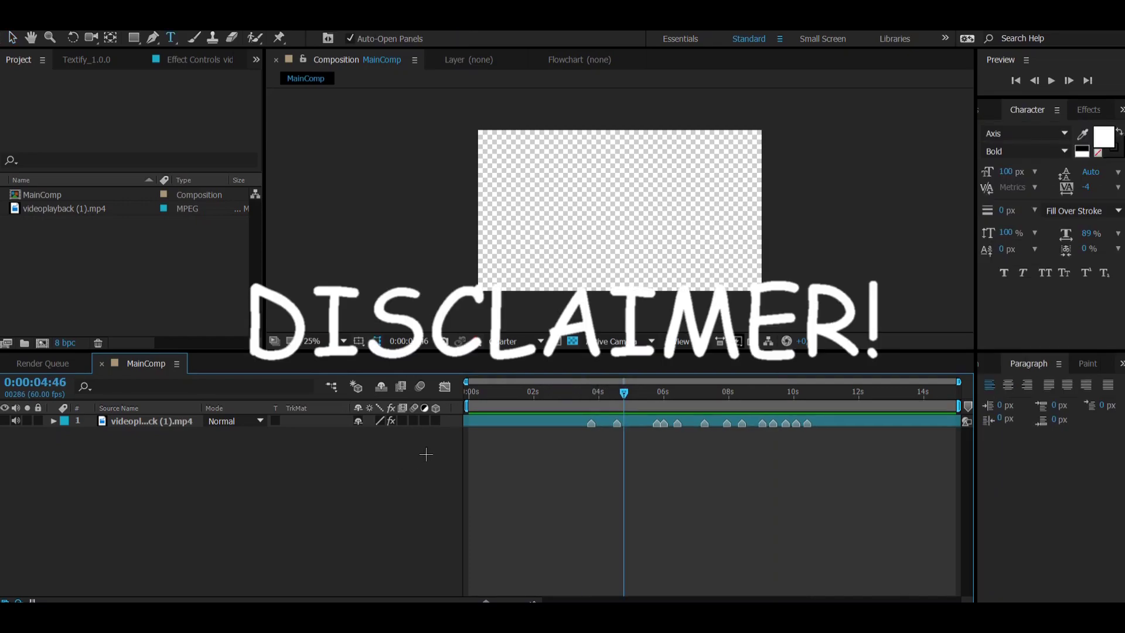
pyautogui.moveTo(431, 452); pyautogui.dragTo(16, 566)
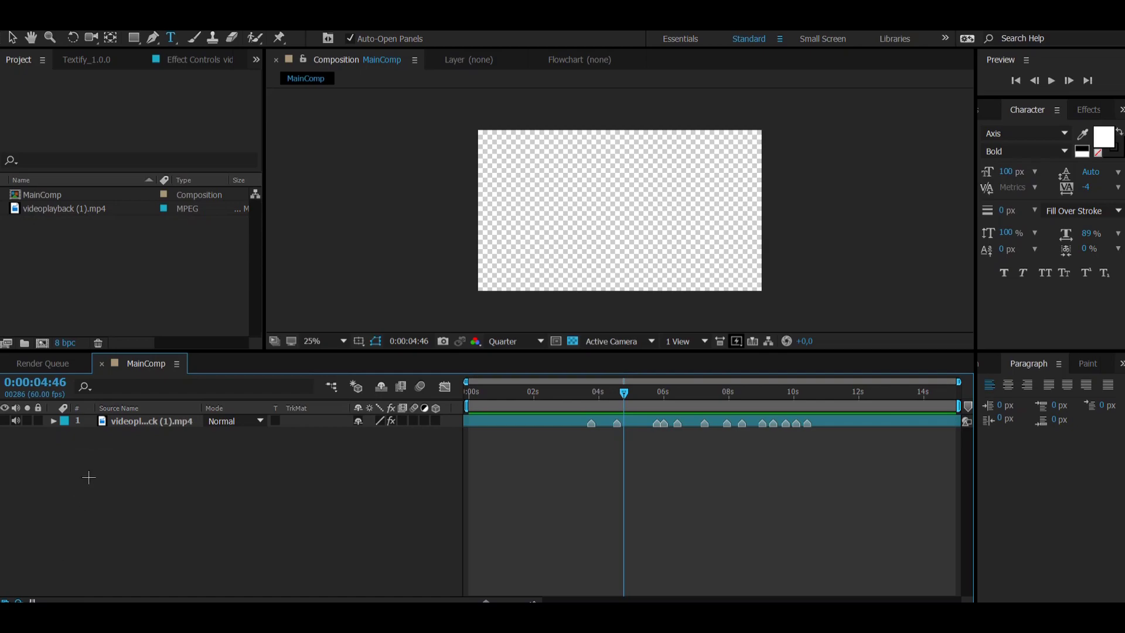
pyautogui.click(154, 37)
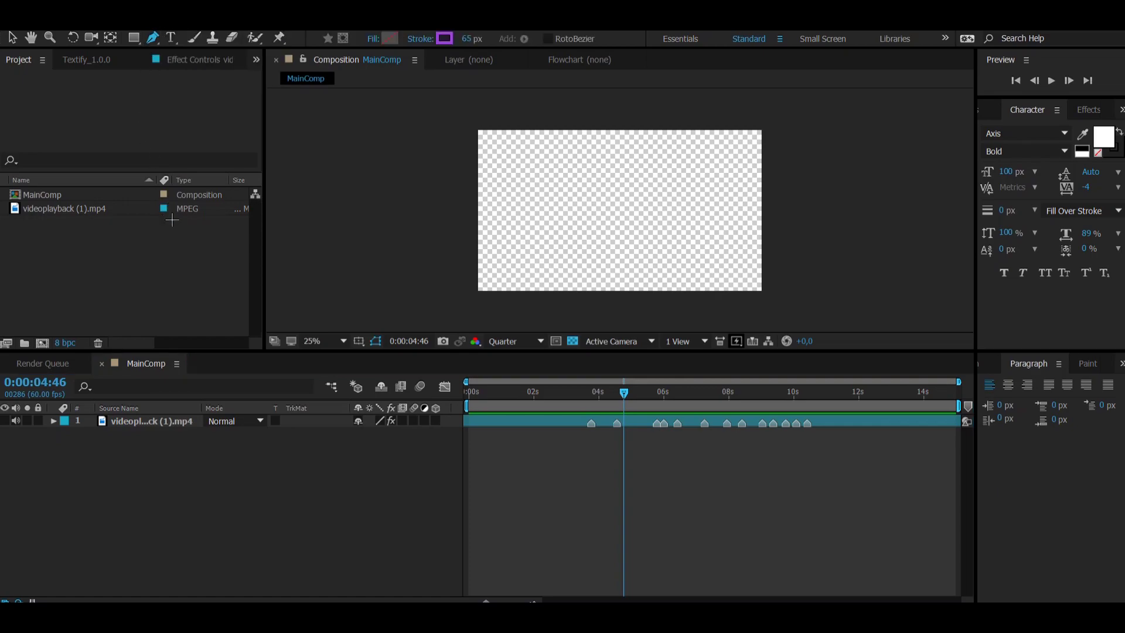
pyautogui.click(185, 269)
pyautogui.click(209, 476)
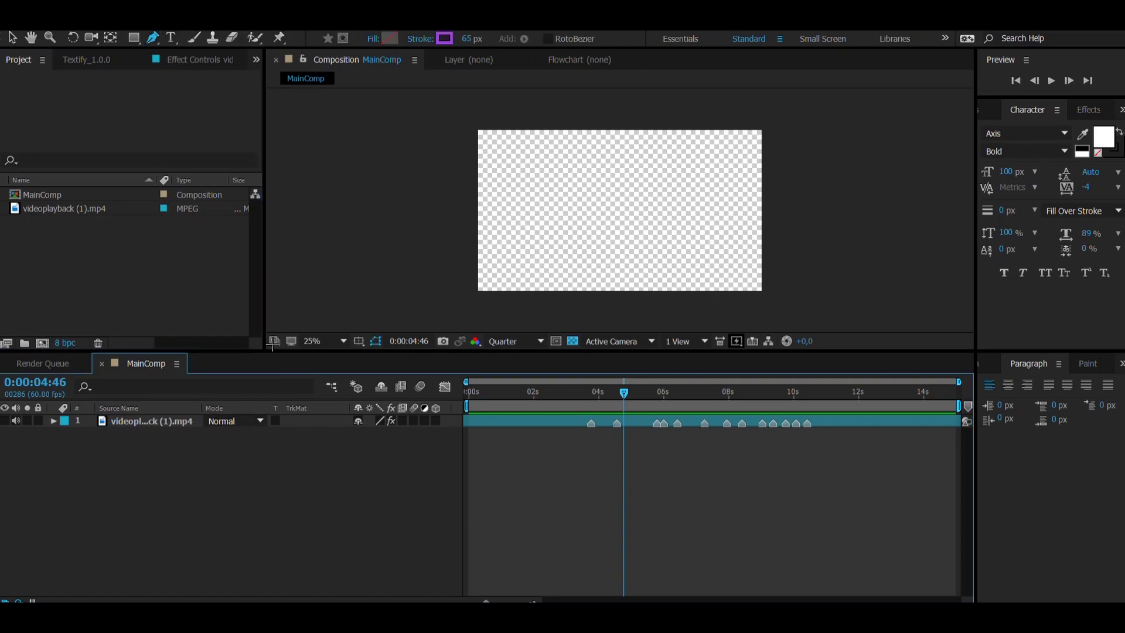
# Start a new text layer near the middle of MainComp and set its font to PRIMETIME.
pyautogui.hotkey('ctrl', 't')
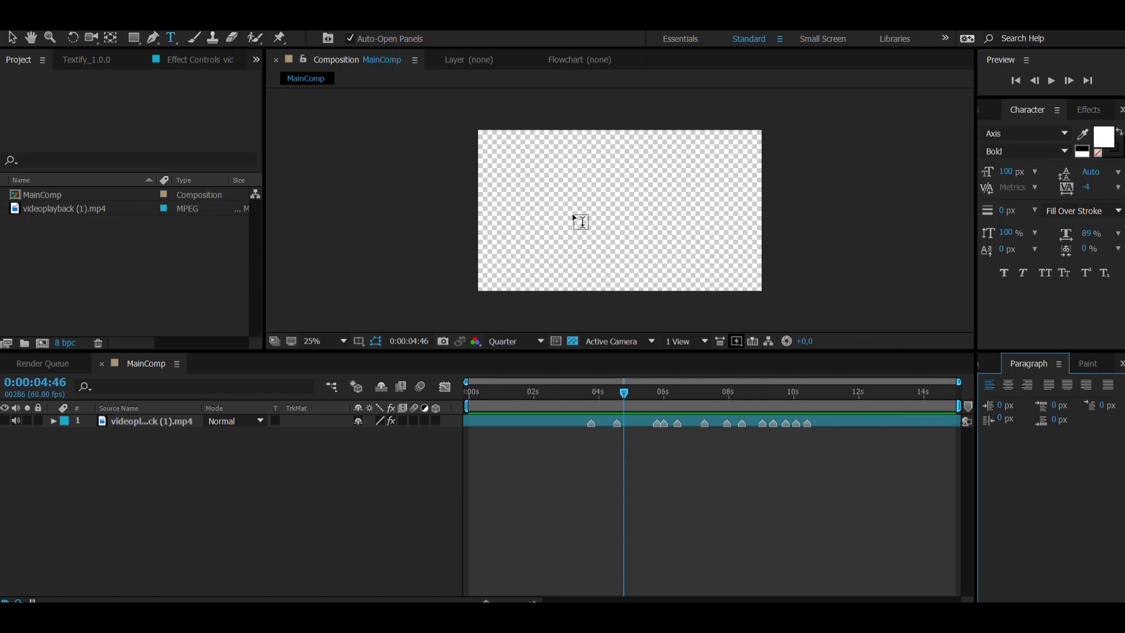
pyautogui.click(573, 213)
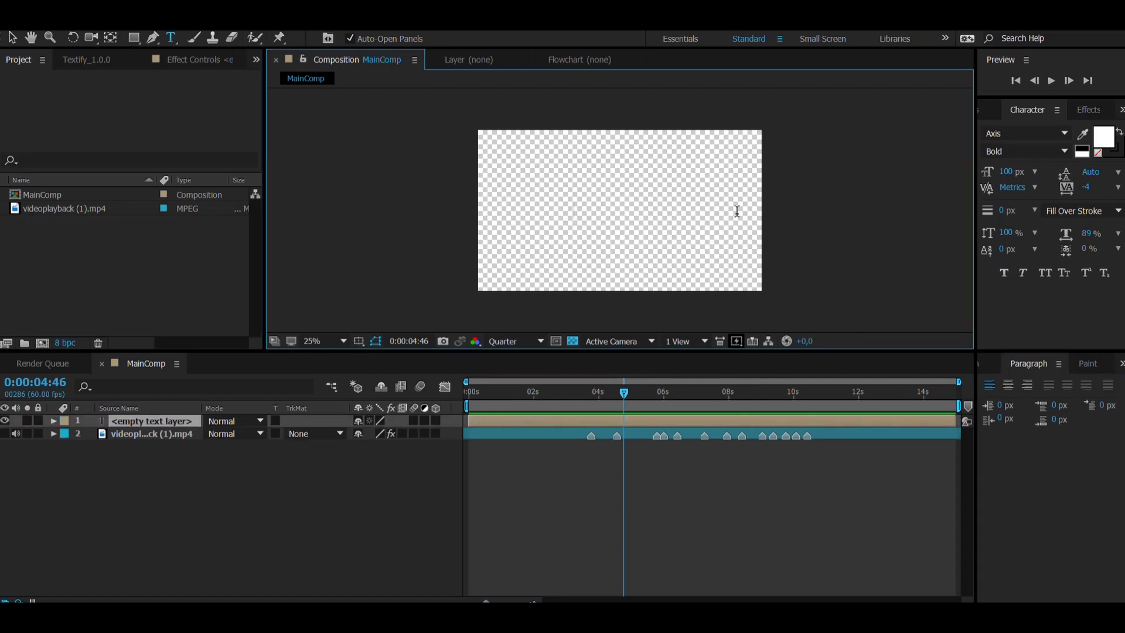
pyautogui.click(1064, 133)
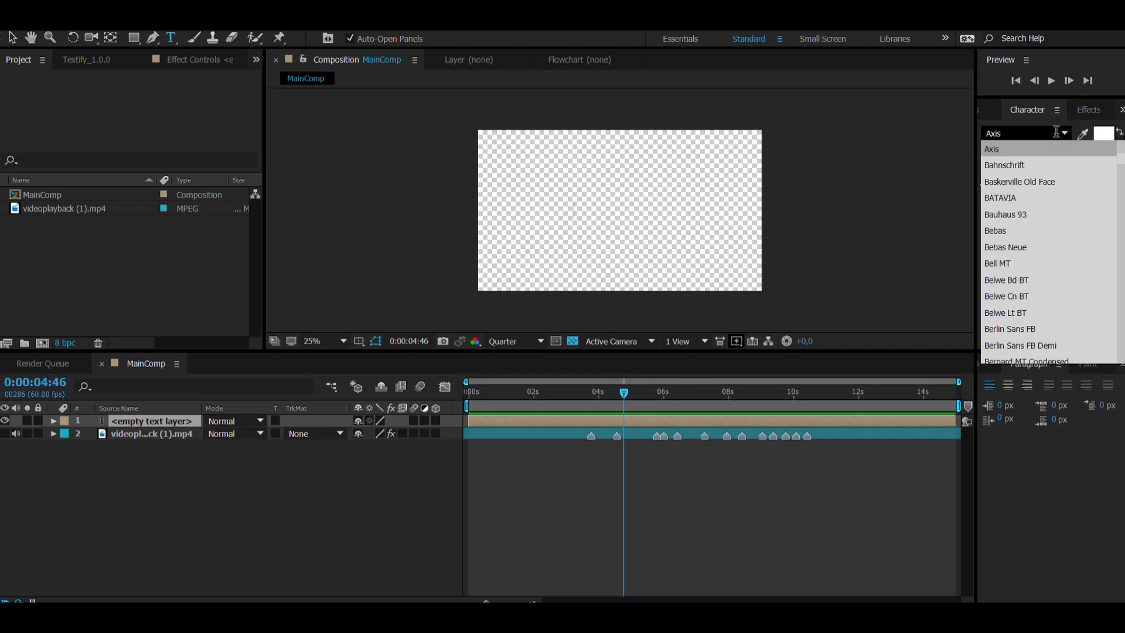
pyautogui.click(1043, 133)
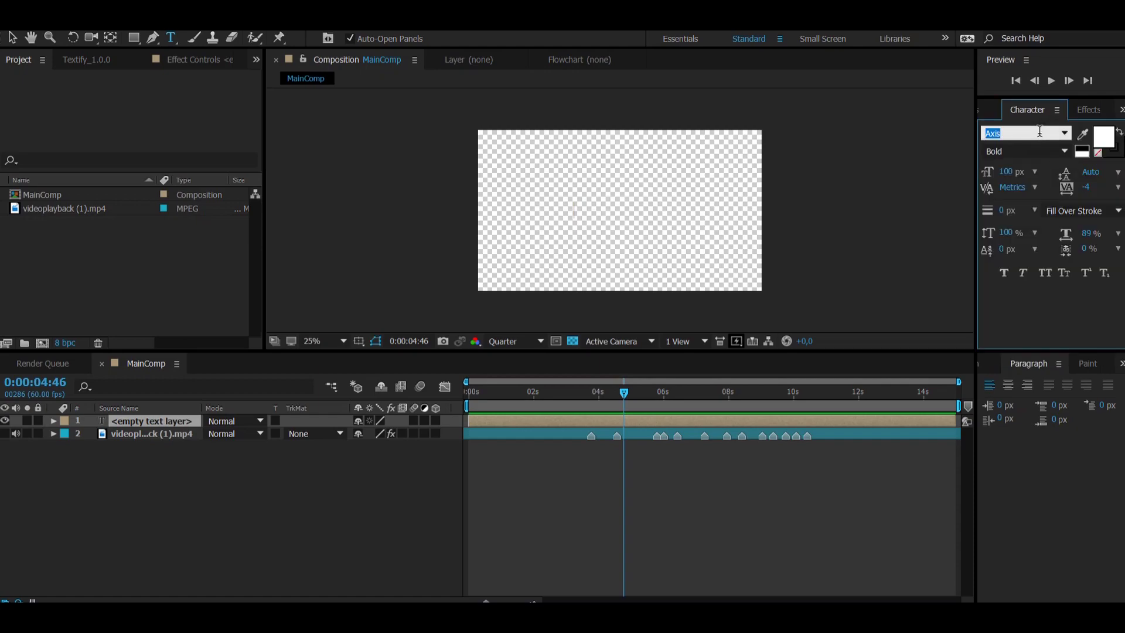
pyautogui.write('prime')
pyautogui.press('Return')
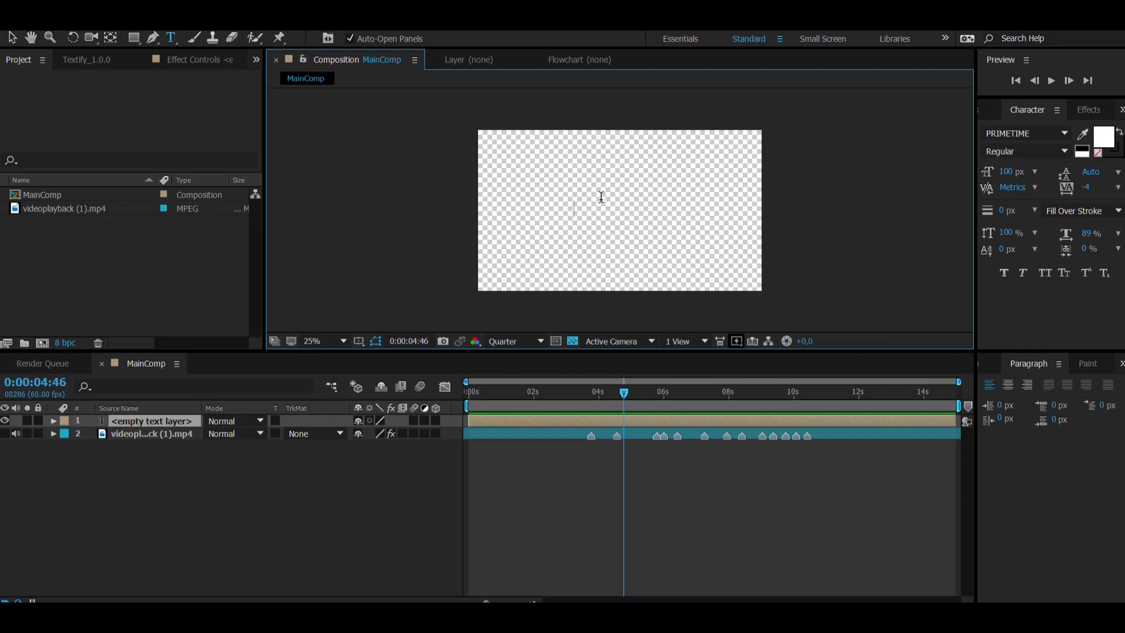
# Enter TUTORIAL as the text of the new layer and finish text editing.
pyautogui.write('FLOWIE')
pyautogui.press('BackSpace')
pyautogui.press('BackSpace')
pyautogui.press('BackSpace')
pyautogui.press('BackSpace')
pyautogui.press('BackSpace')
pyautogui.press('BackSpace')
pyautogui.write('TUTORIAL!')
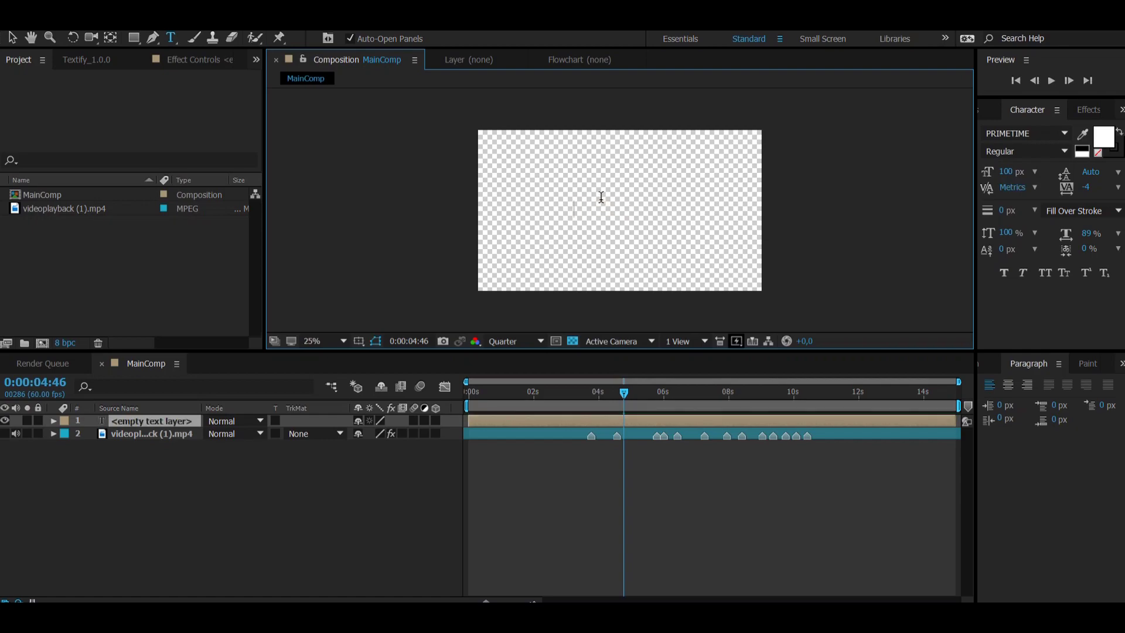
pyautogui.press('BackSpace')
pyautogui.click(144, 419)
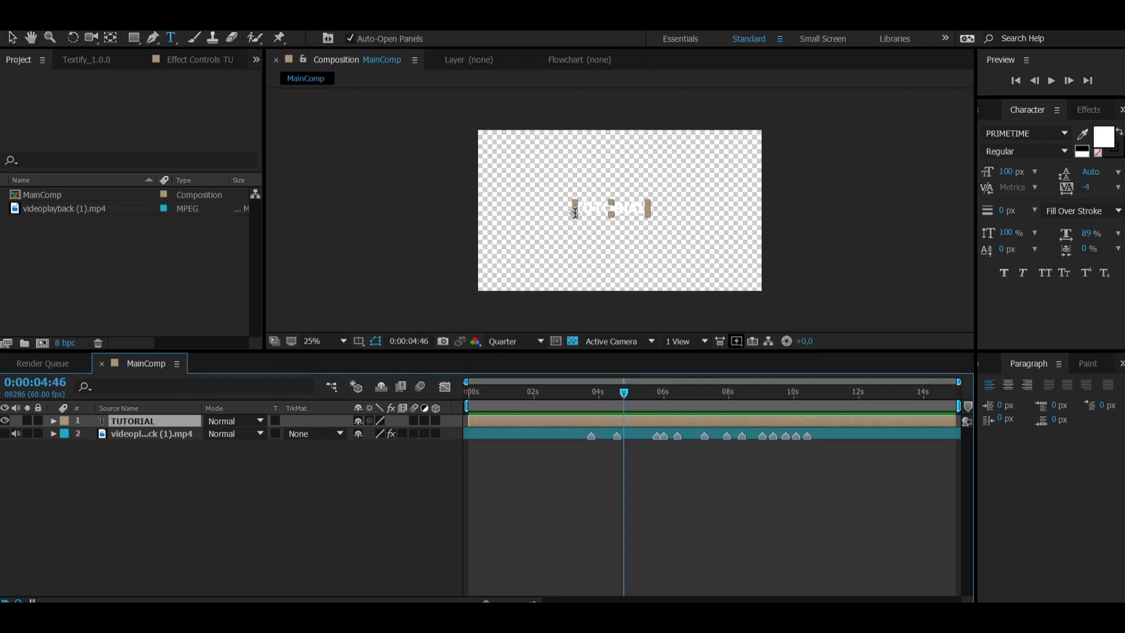
# Centre the TUTORIAL layer's anchor point and align the text horizontally and vertically to the centre of the composition.
pyautogui.hotkey('ctrl', 'alt', 'Home')
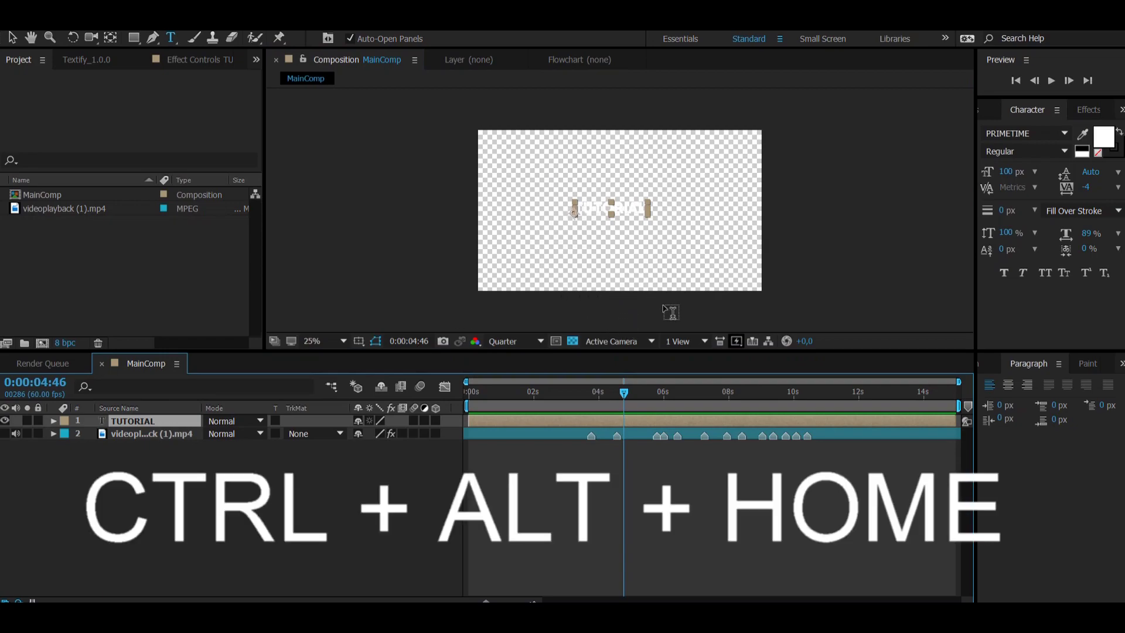
pyautogui.click(990, 363)
pyautogui.click(1017, 401)
pyautogui.click(1092, 401)
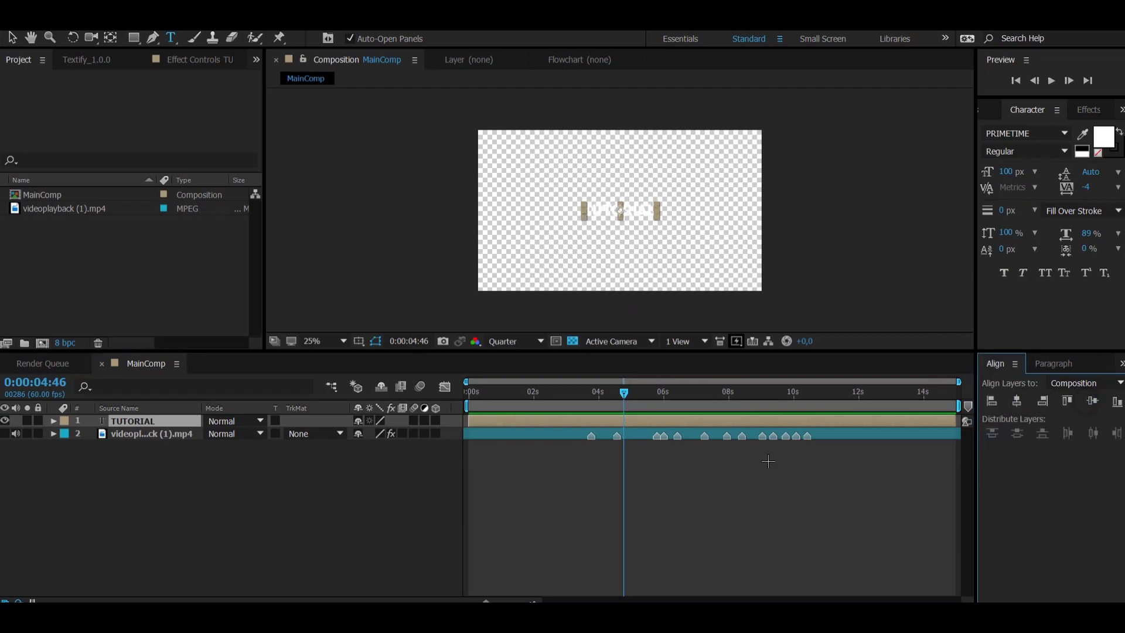
# Scale the TUTORIAL text layer up to about 348% so it nearly fills the frame width.
pyautogui.press('s')
pyautogui.moveTo(409, 433); pyautogui.dragTo(592, 435)
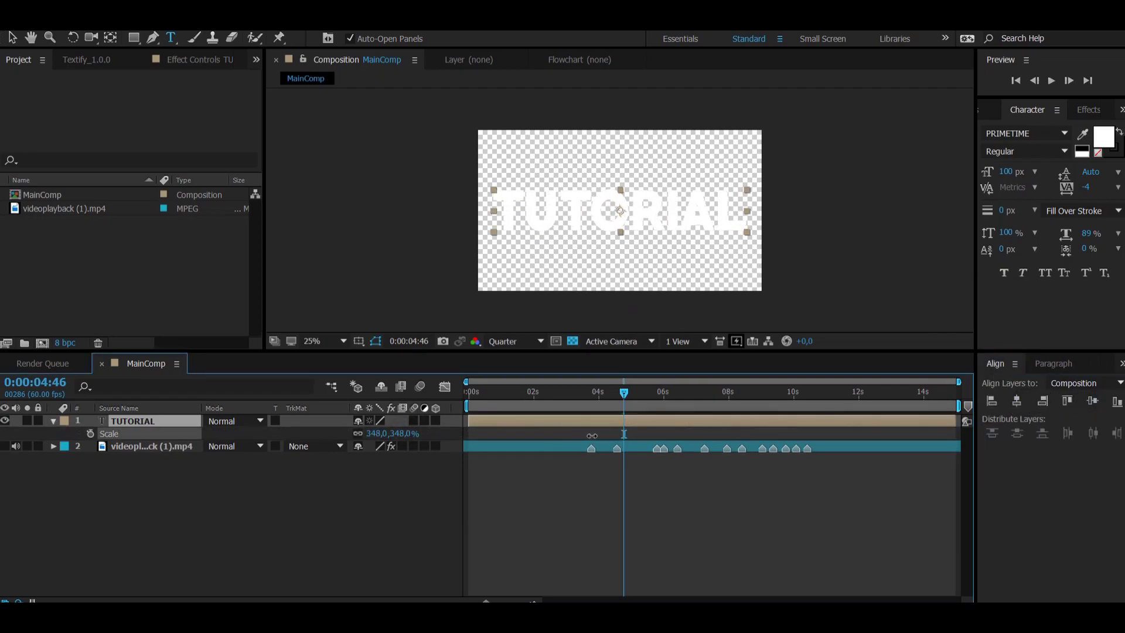
pyautogui.click(397, 433)
pyautogui.rightClick(147, 418)
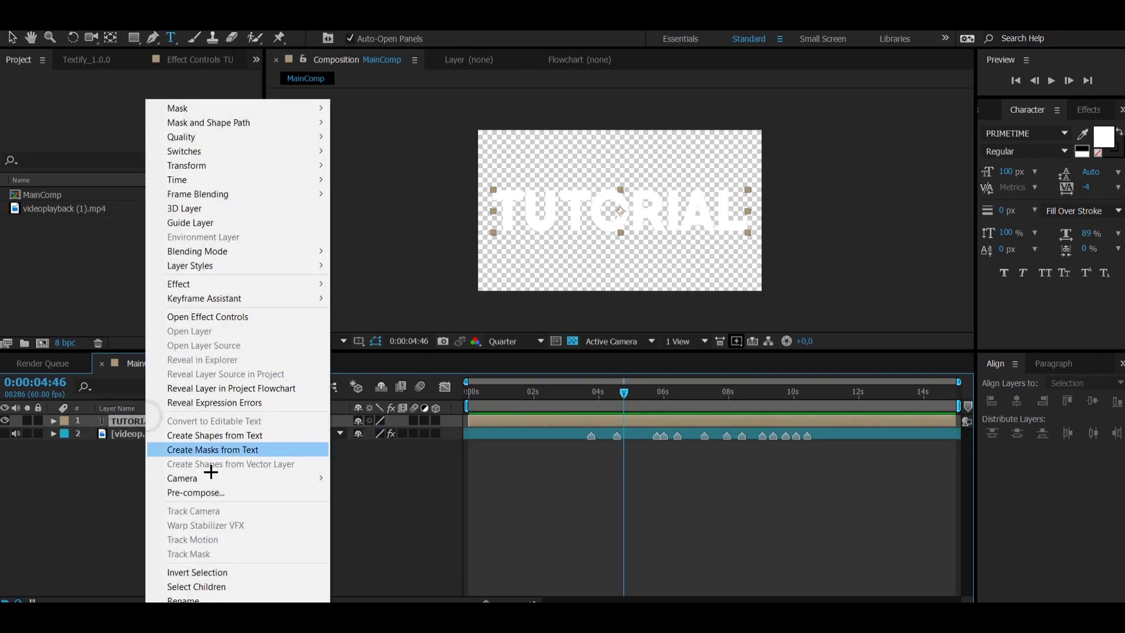
pyautogui.click(213, 493)
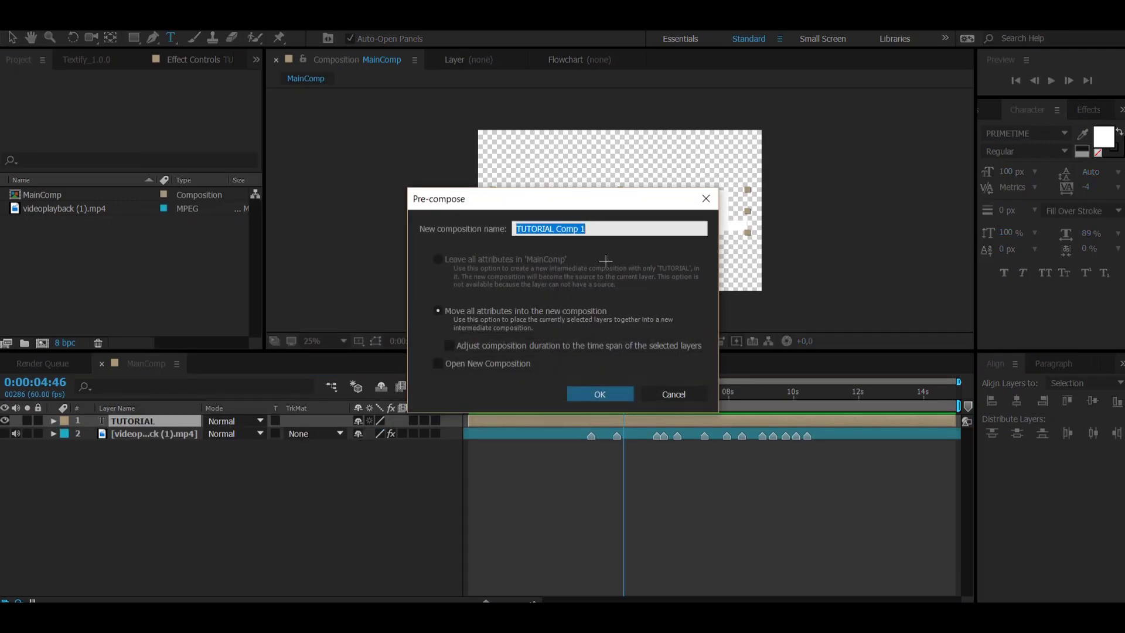
pyautogui.write('Text-1')
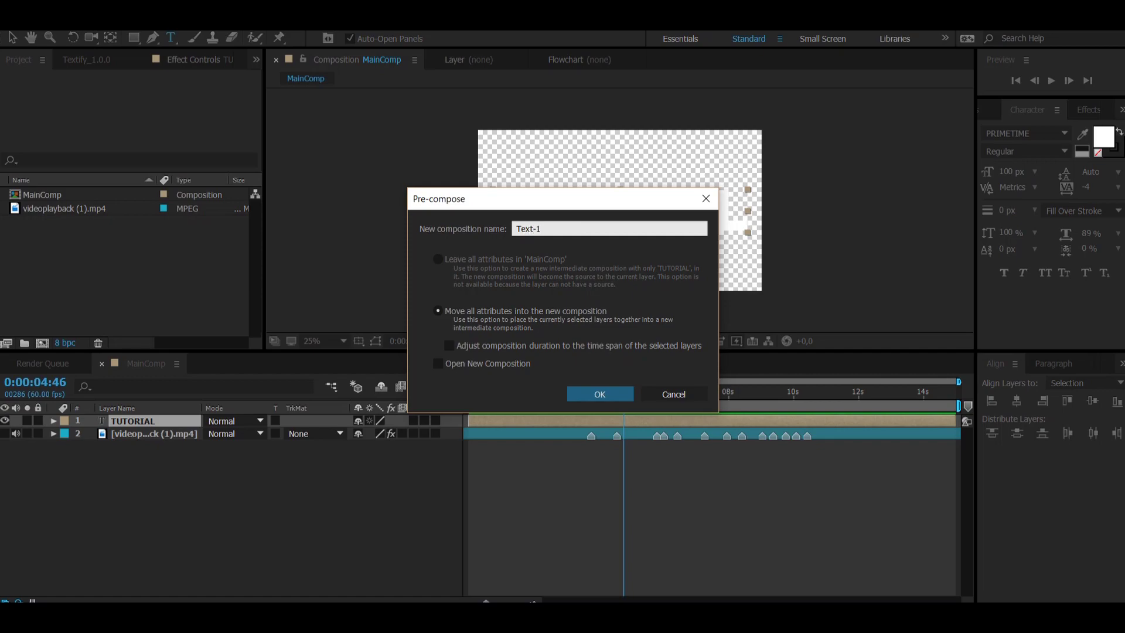
pyautogui.press('Return')
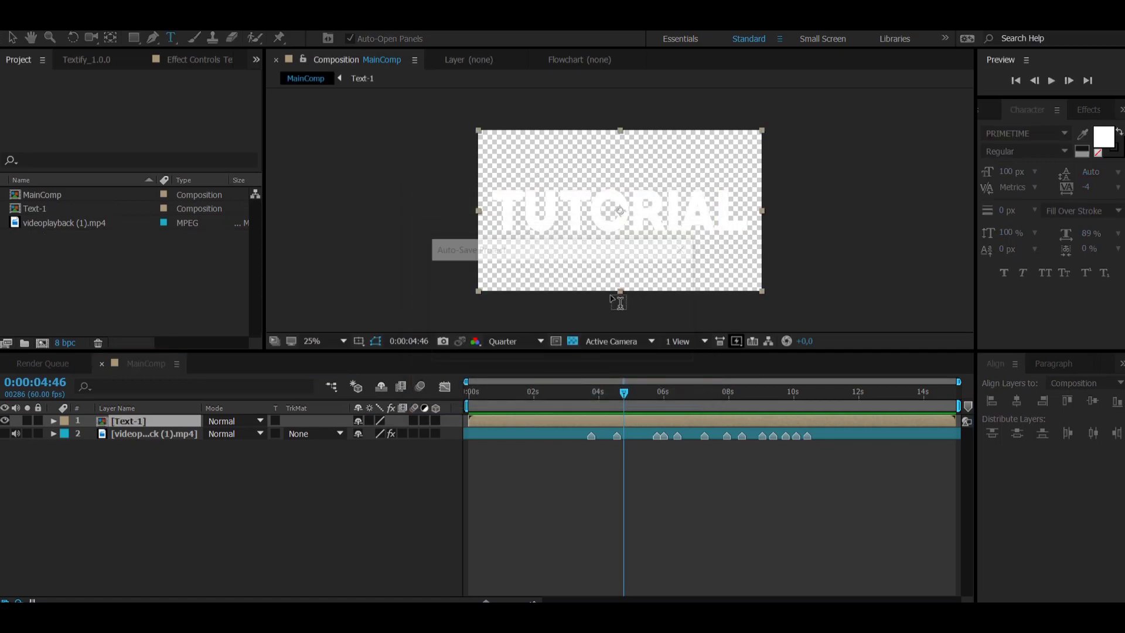
pyautogui.click(375, 496)
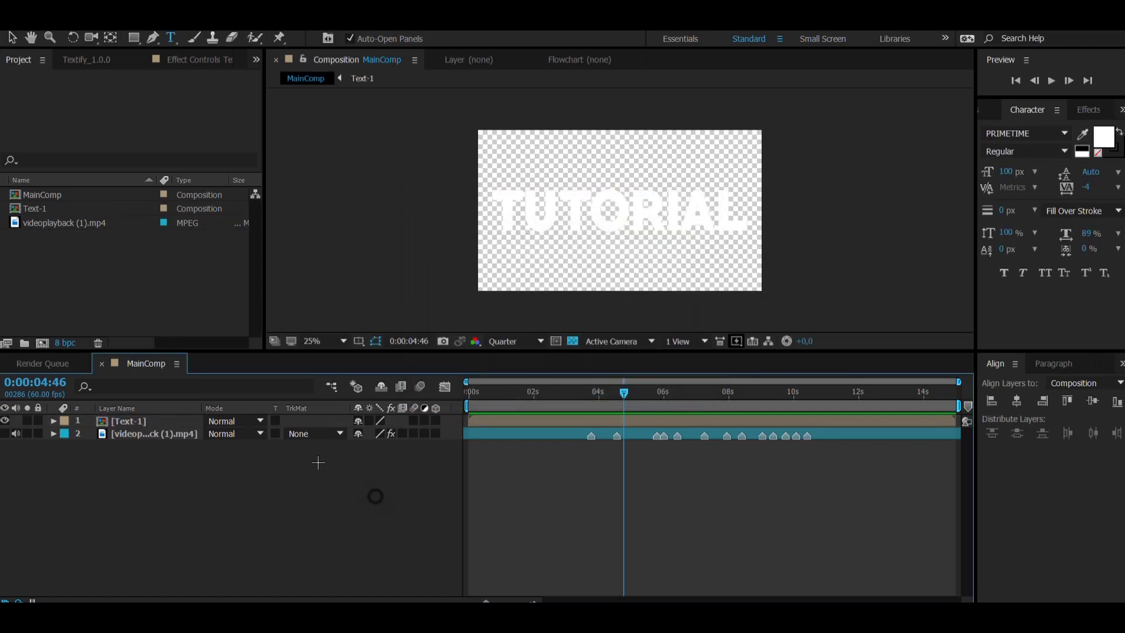
pyautogui.hotkey('ctrl', 'z')
# Pre-compose the TUTORIAL layer as Text-1, moving all attributes into the new composition.
pyautogui.rightClick(162, 420)
pyautogui.click(199, 420)
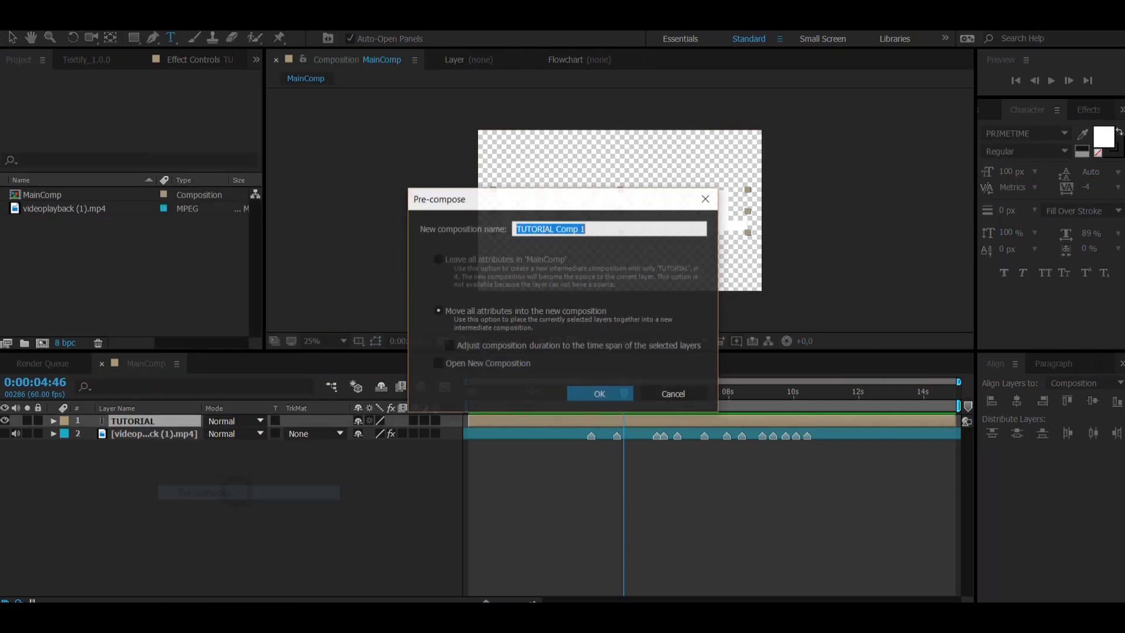
pyautogui.write('Text-1')
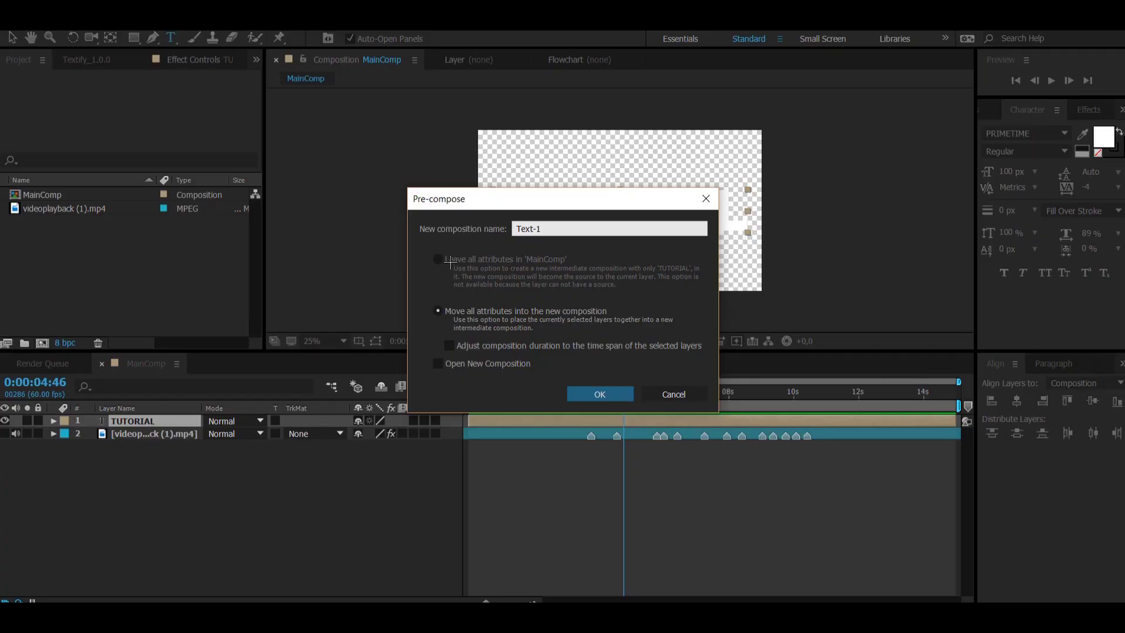
pyautogui.click(450, 263)
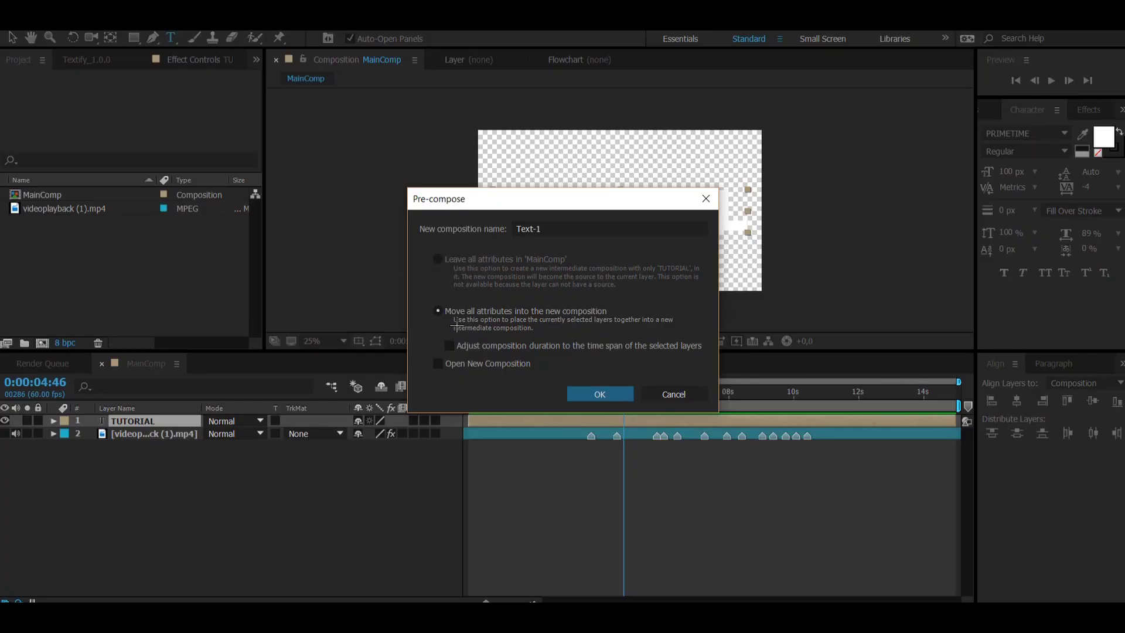
pyautogui.click(599, 394)
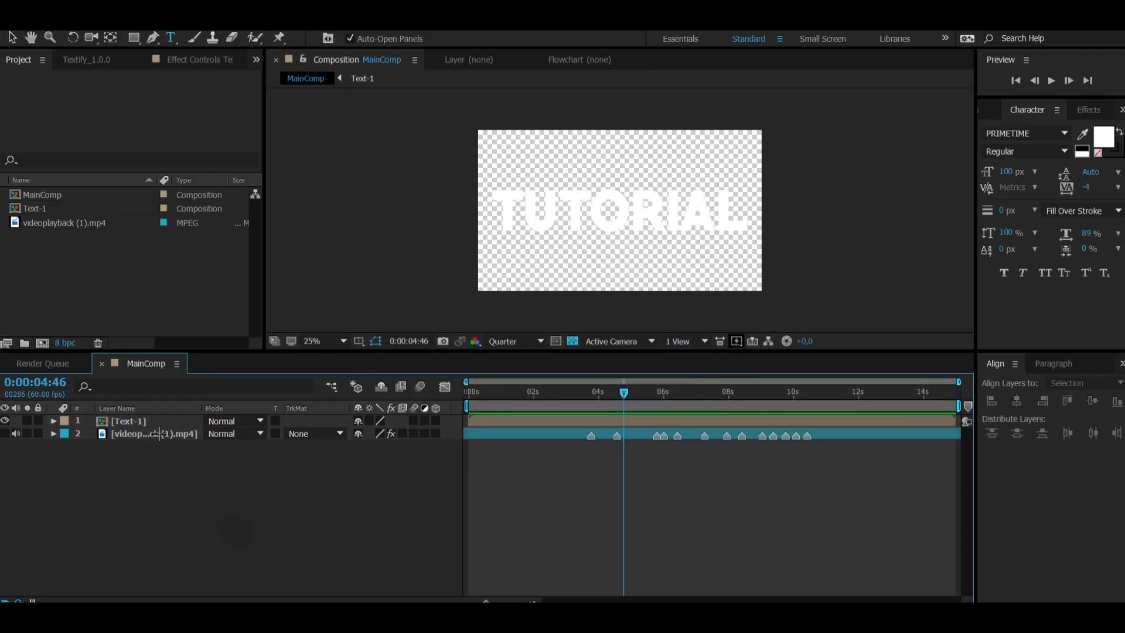
# Search the effects for gradie and apply Gradient Ramp to the Text-1 layer.
pyautogui.hotkey('ctrl', '5')
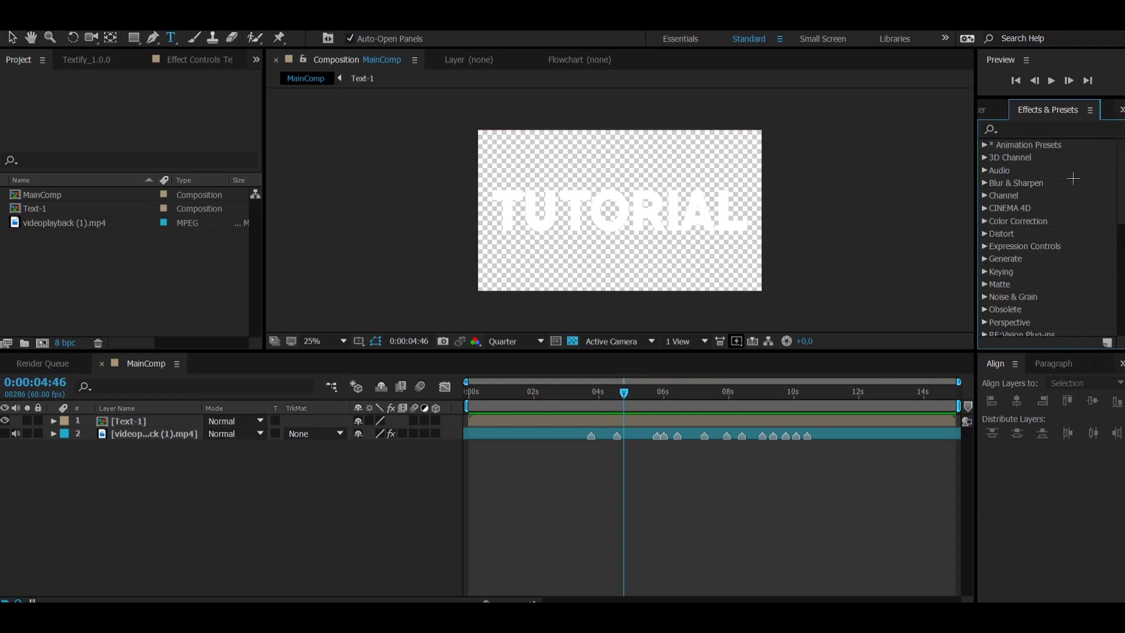
pyautogui.click(1059, 128)
pyautogui.write('gradie')
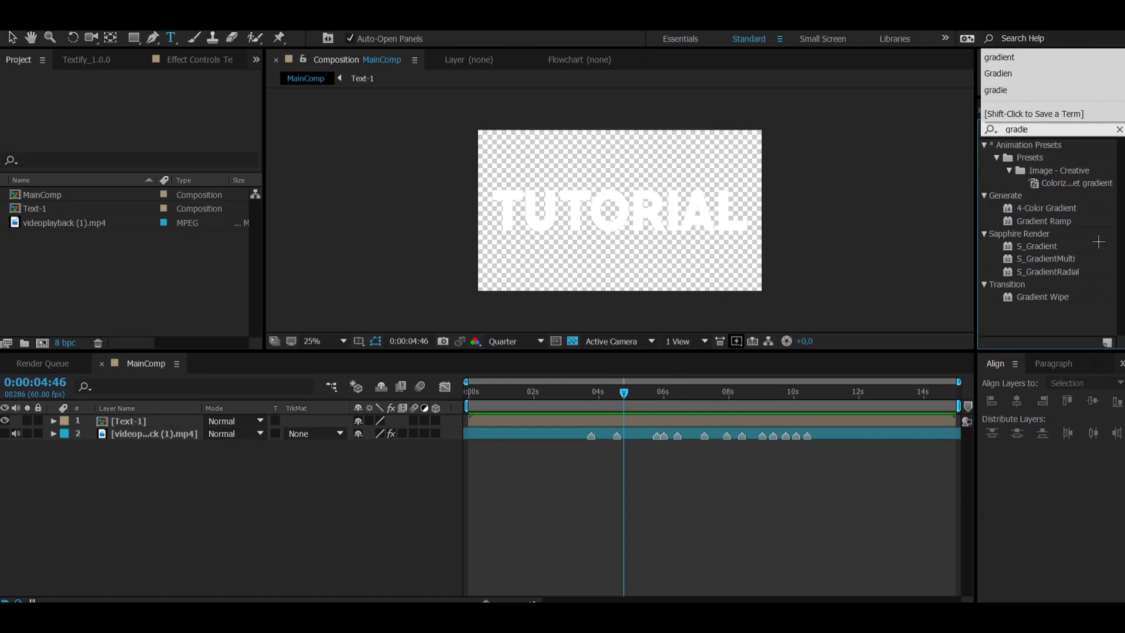
pyautogui.moveTo(1044, 221); pyautogui.dragTo(410, 420)
# Swap the Gradient Ramp's colors and set its end color to grey 979393.
pyautogui.click(188, 192)
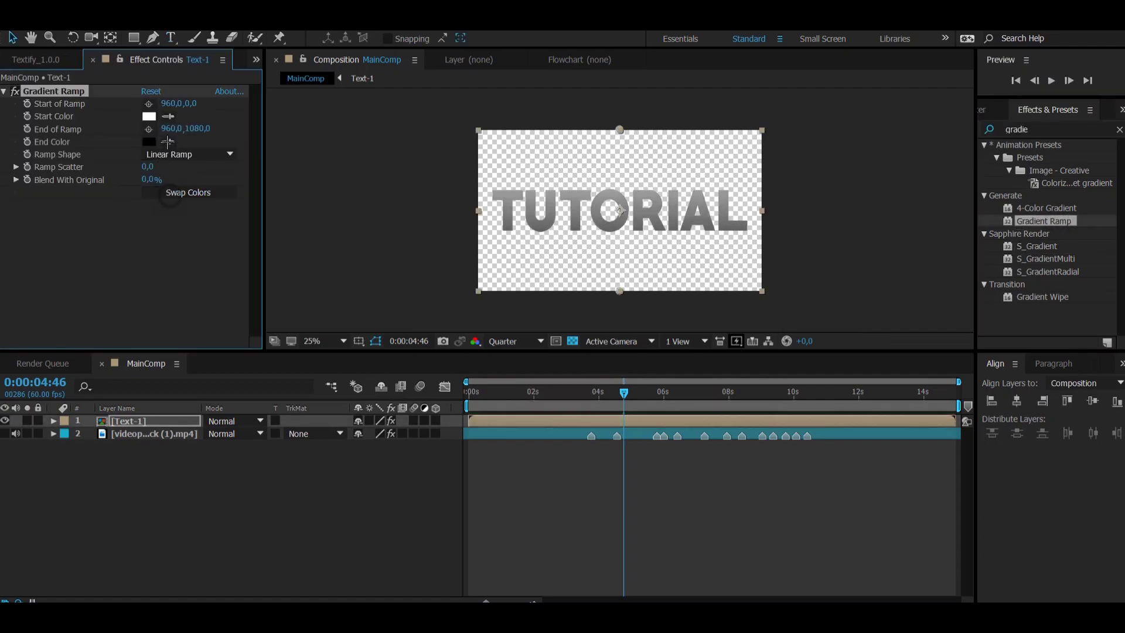
pyautogui.click(148, 142)
pyautogui.click(455, 413)
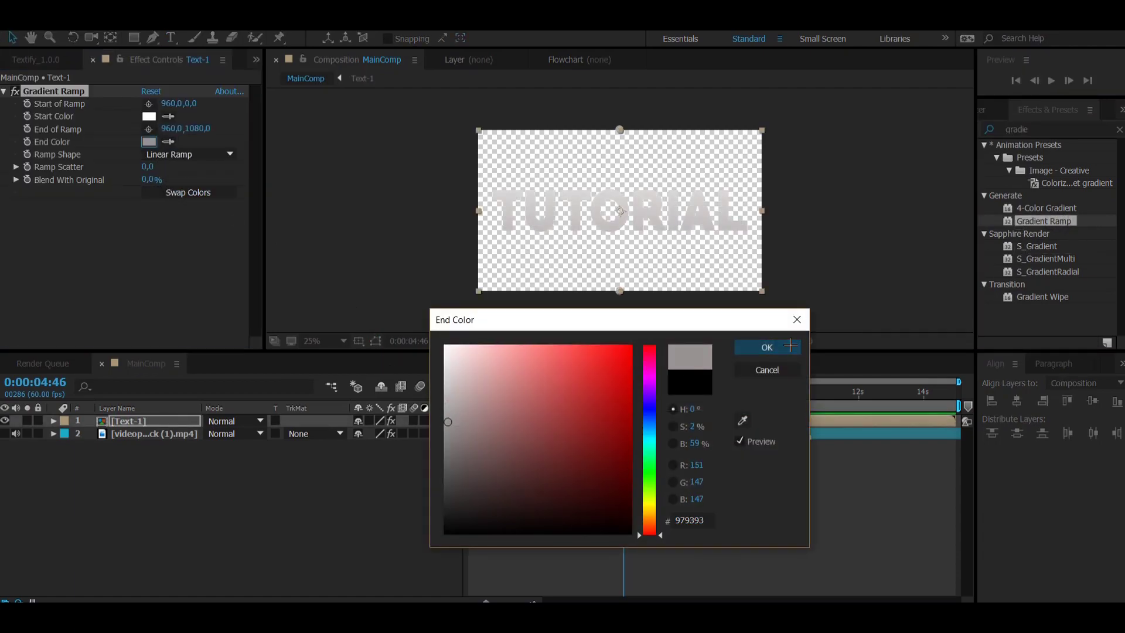
pyautogui.click(767, 347)
# Set the Start of Ramp to 960,353 and the End of Ramp to 960,1305.
pyautogui.moveTo(188, 103); pyautogui.dragTo(356, 105)
pyautogui.moveTo(201, 128); pyautogui.dragTo(333, 128)
pyautogui.moveTo(199, 103); pyautogui.dragTo(236, 109)
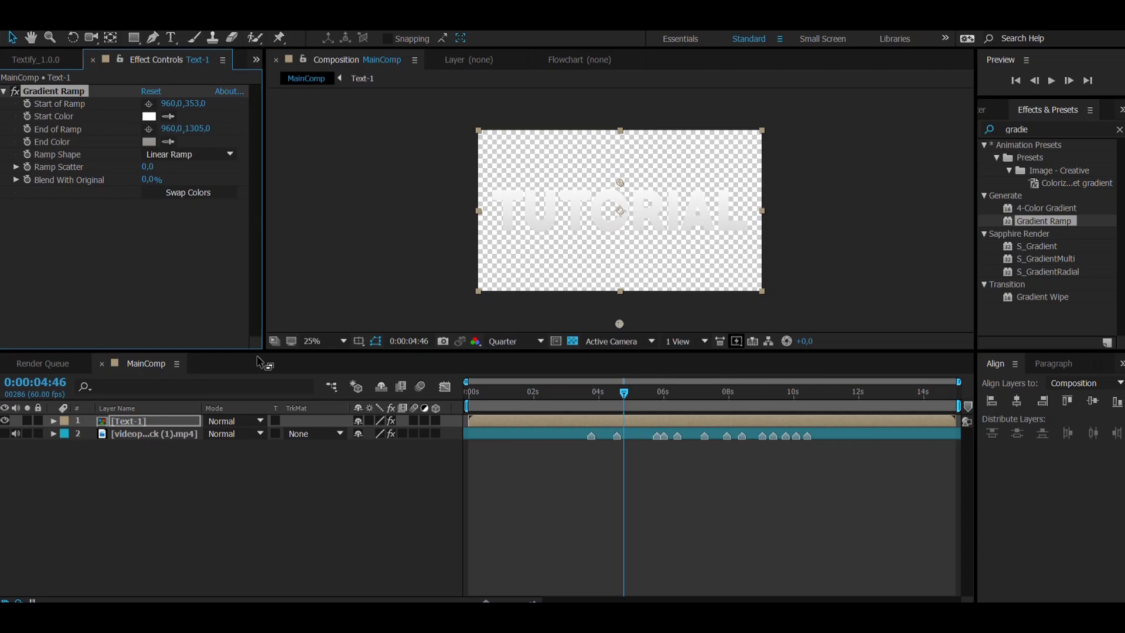
# Pre-compose the Text-1 layer as Text-2, moving all attributes into the new composition.
pyautogui.rightClick(132, 421)
pyautogui.click(225, 492)
pyautogui.write('Text-2')
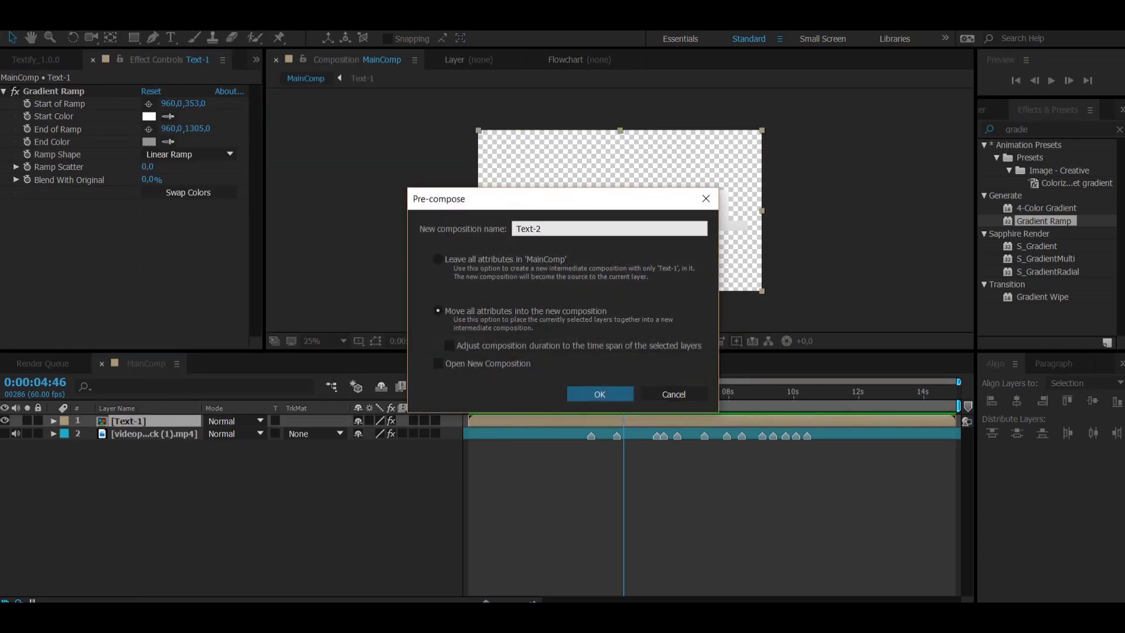
pyautogui.press('Return')
pyautogui.click(218, 502)
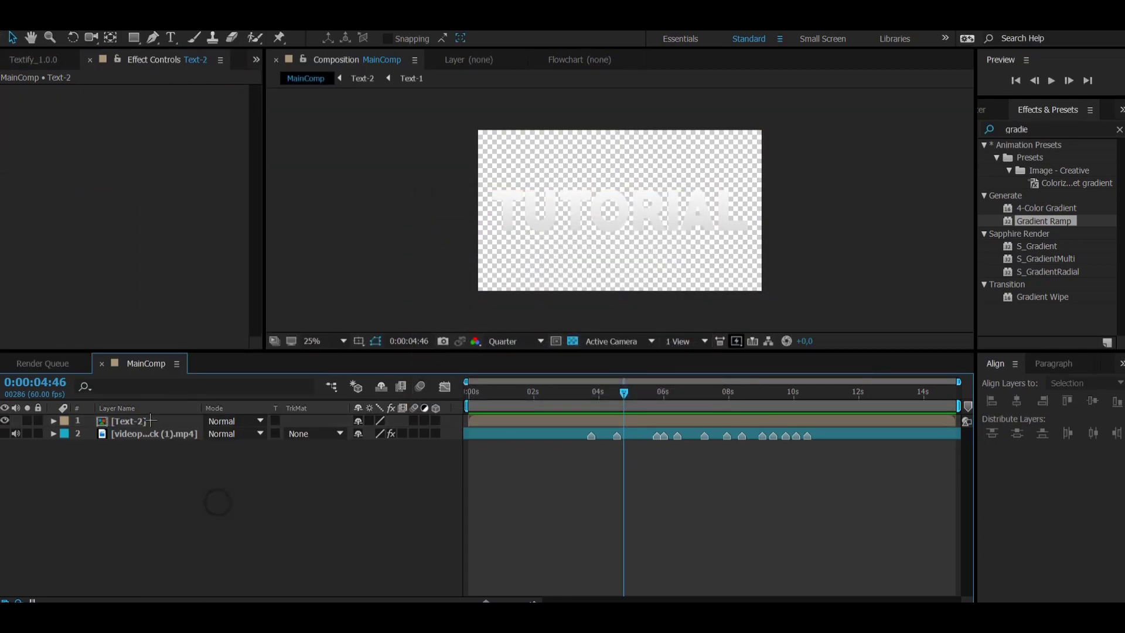
# Add an Inner Shadow layer style to the Text-2 layer and set its opacity to 25%.
pyautogui.rightClick(150, 421)
pyautogui.moveTo(251, 265)
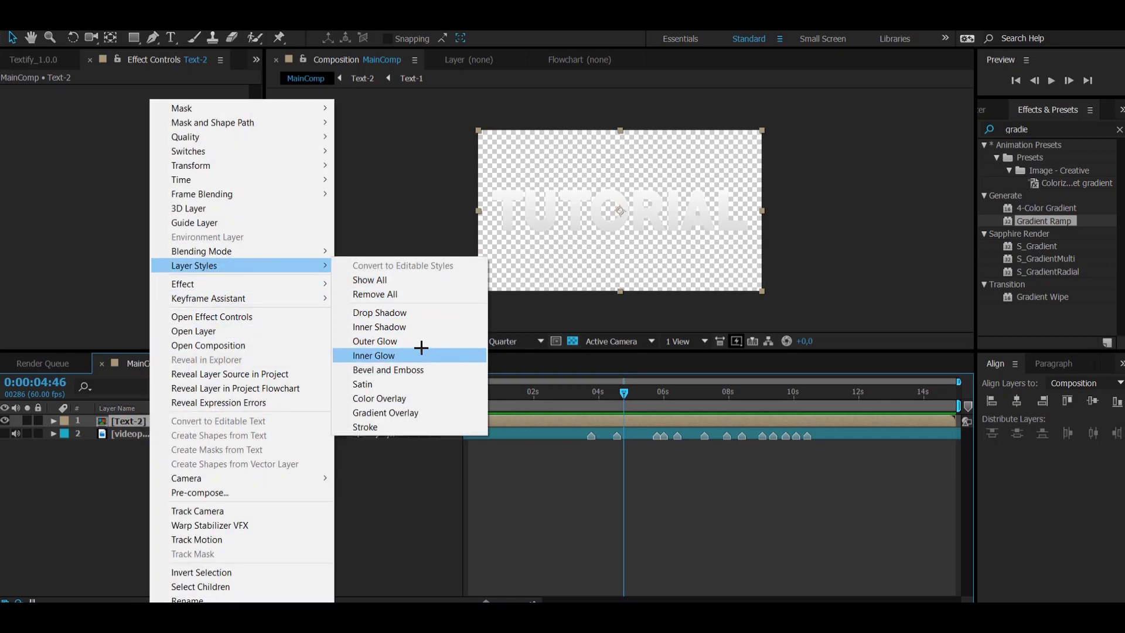
pyautogui.click(380, 327)
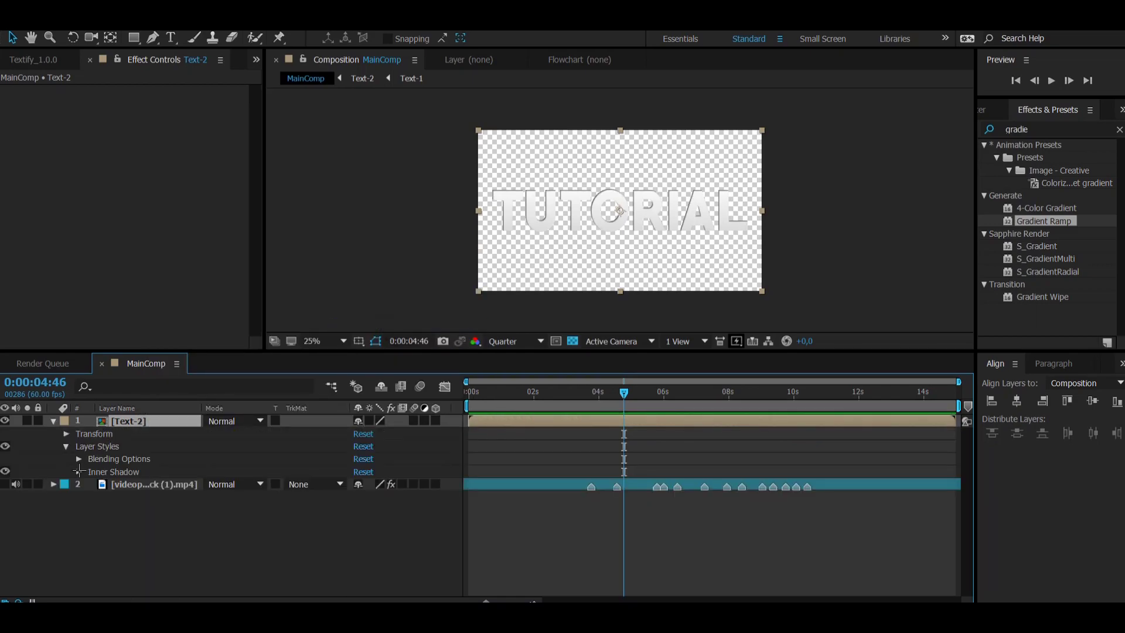
pyautogui.click(78, 472)
pyautogui.click(360, 510)
pyautogui.write('25')
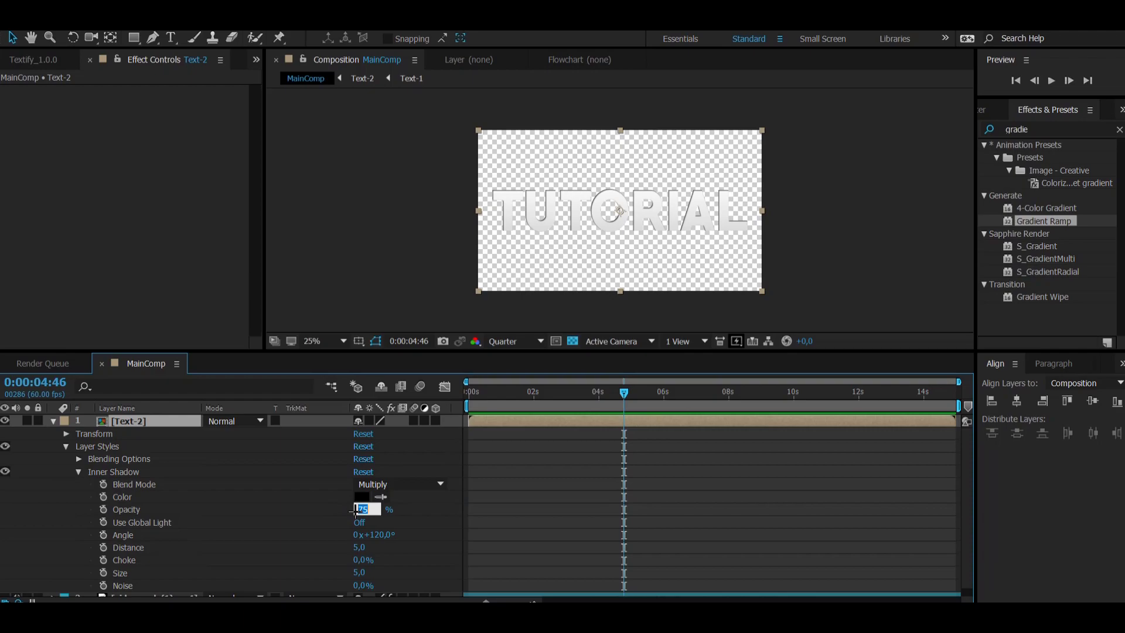
pyautogui.press('Return')
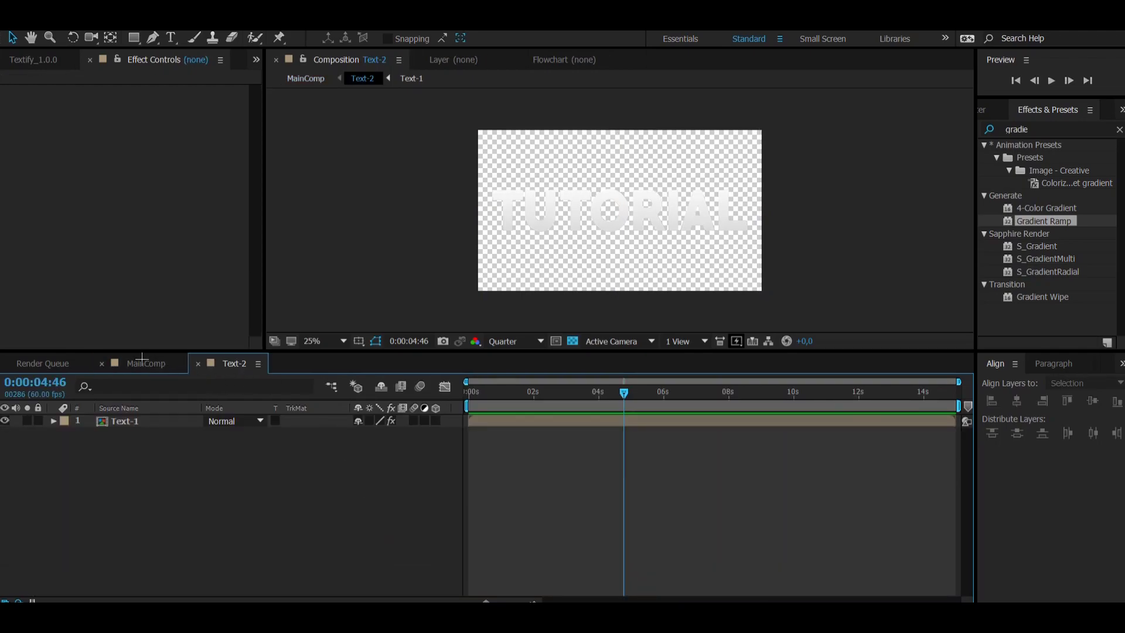
# Back in MainComp, set the Inner Shadow's angle to -90°, its distance to 20 and its opacity to 20%.
pyautogui.click(142, 363)
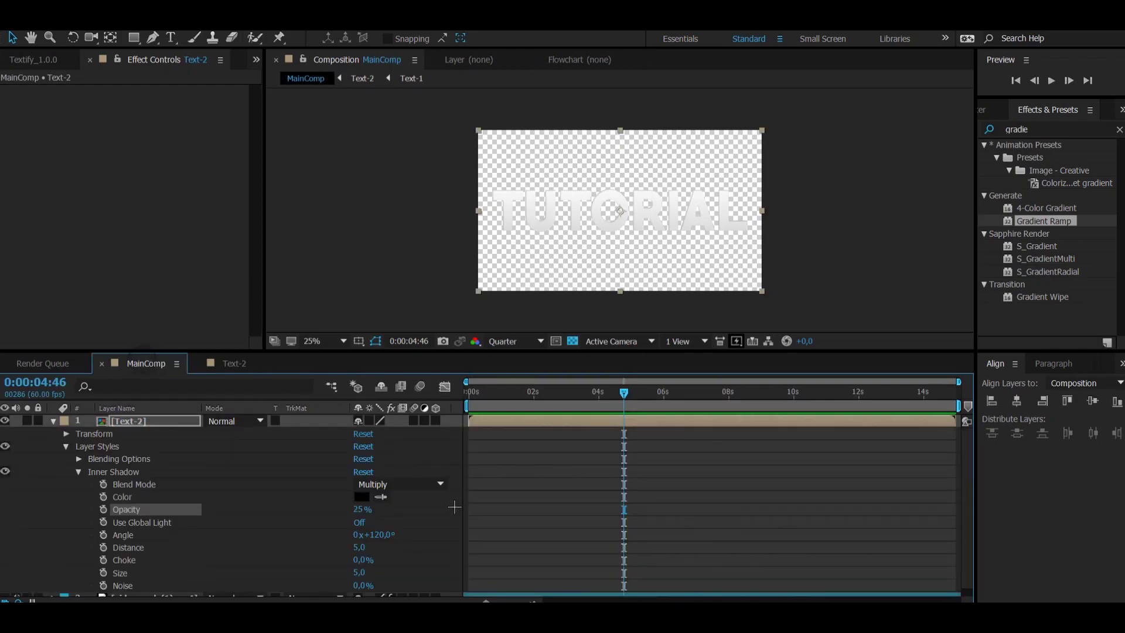
pyautogui.click(385, 535)
pyautogui.write('-90')
pyautogui.press('Return')
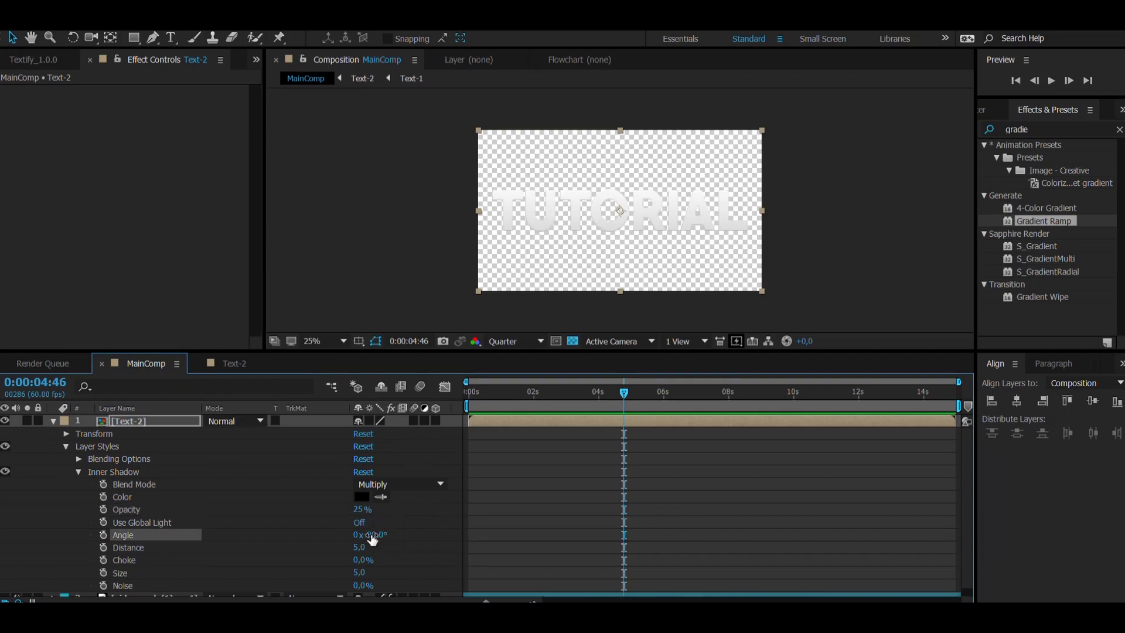
pyautogui.click(359, 546)
pyautogui.press('Return')
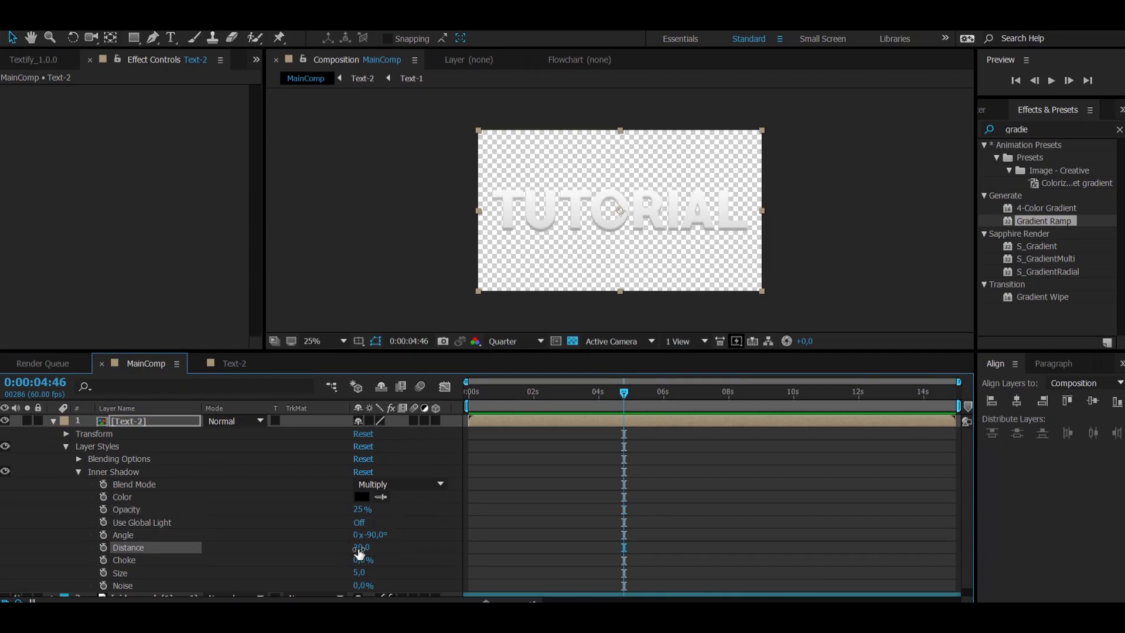
pyautogui.click(559, 514)
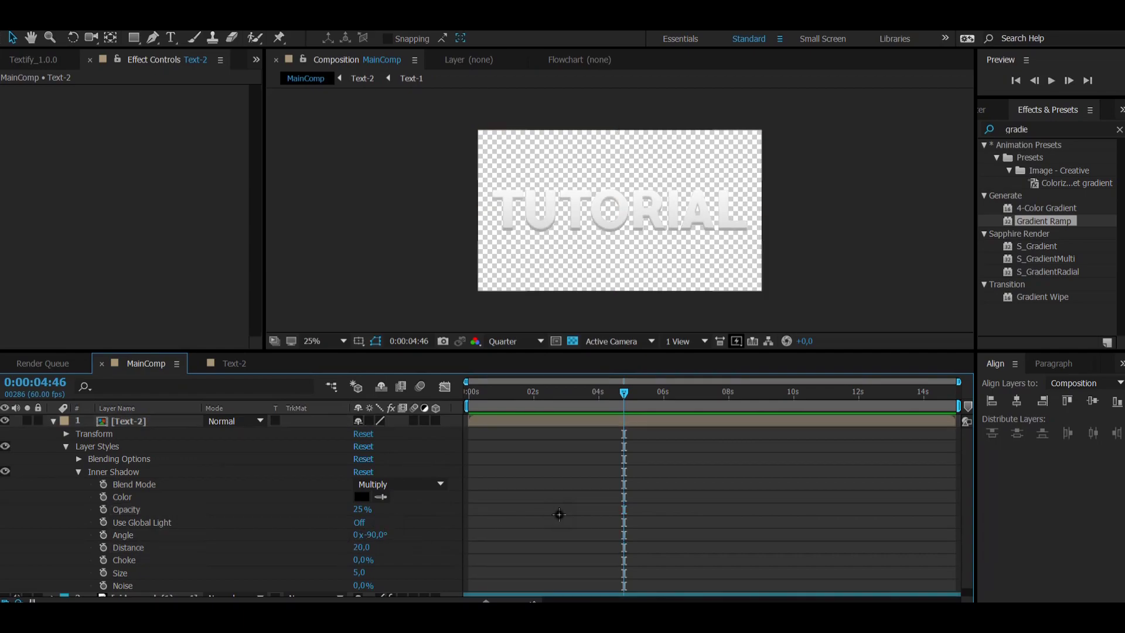
pyautogui.click(363, 509)
pyautogui.press('Return')
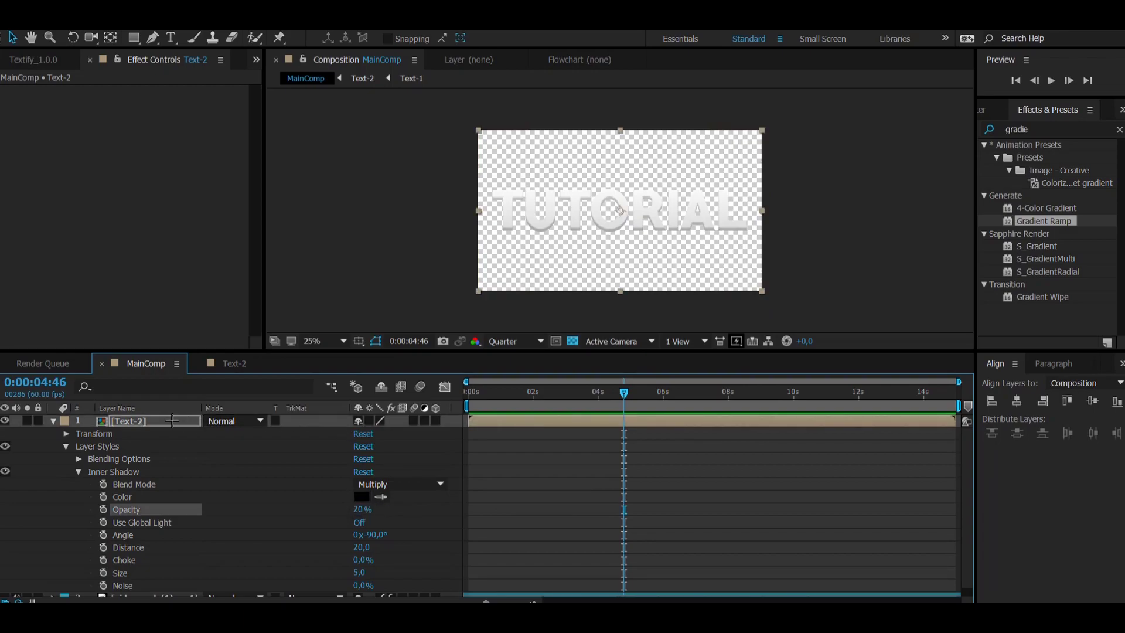
# Pre-compose the Text-2 layer as Text-3, moving all attributes into the new composition.
pyautogui.rightClick(172, 421)
pyautogui.click(275, 493)
pyautogui.write('Text-3')
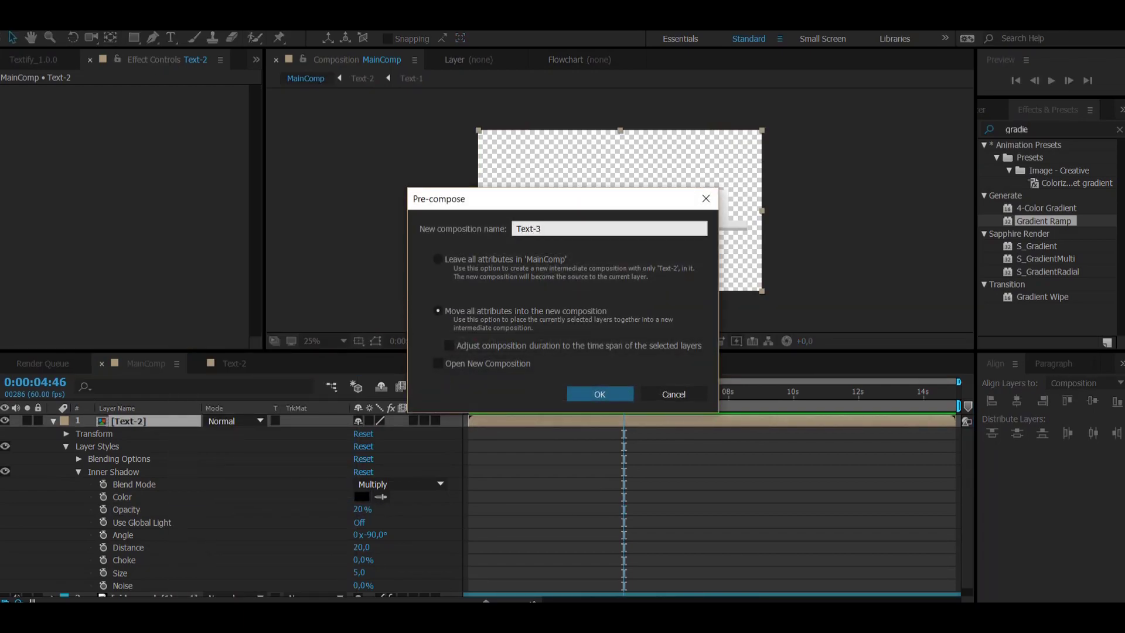
pyautogui.press('Return')
# Add a Stroke layer style to the Text-3 layer and set its size to 25.
pyautogui.rightClick(126, 420)
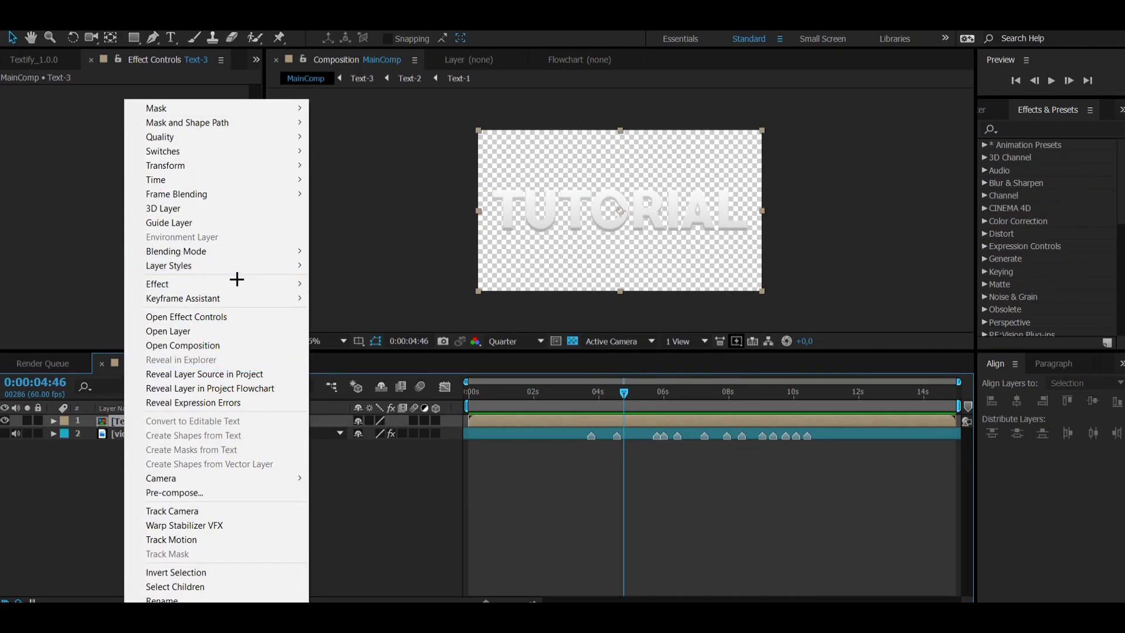
pyautogui.moveTo(229, 266)
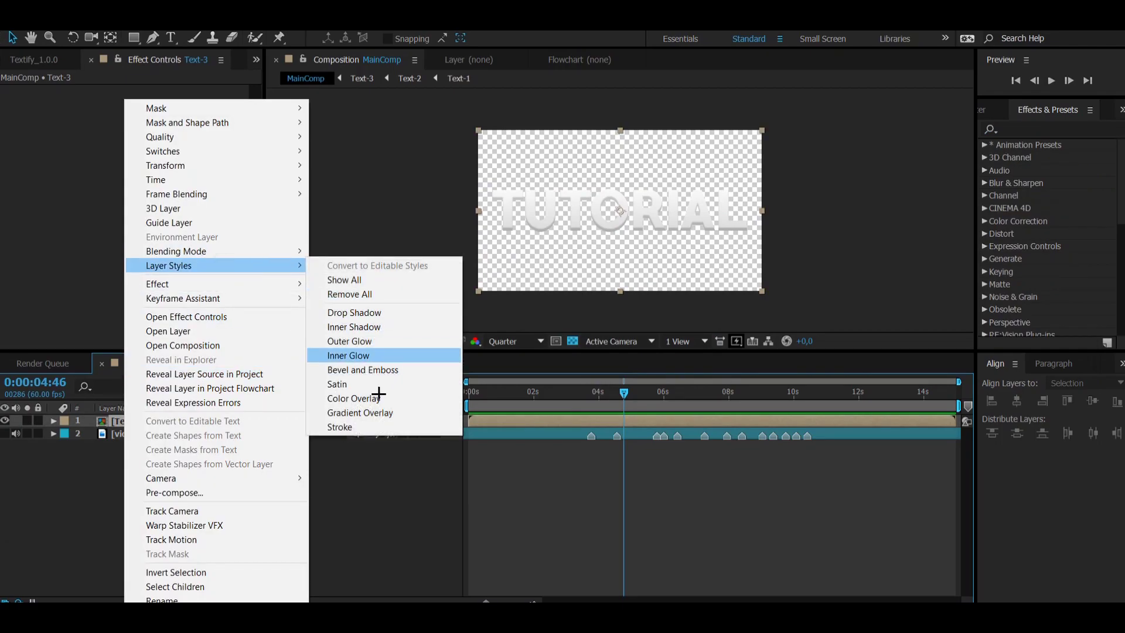
pyautogui.click(363, 427)
pyautogui.click(77, 472)
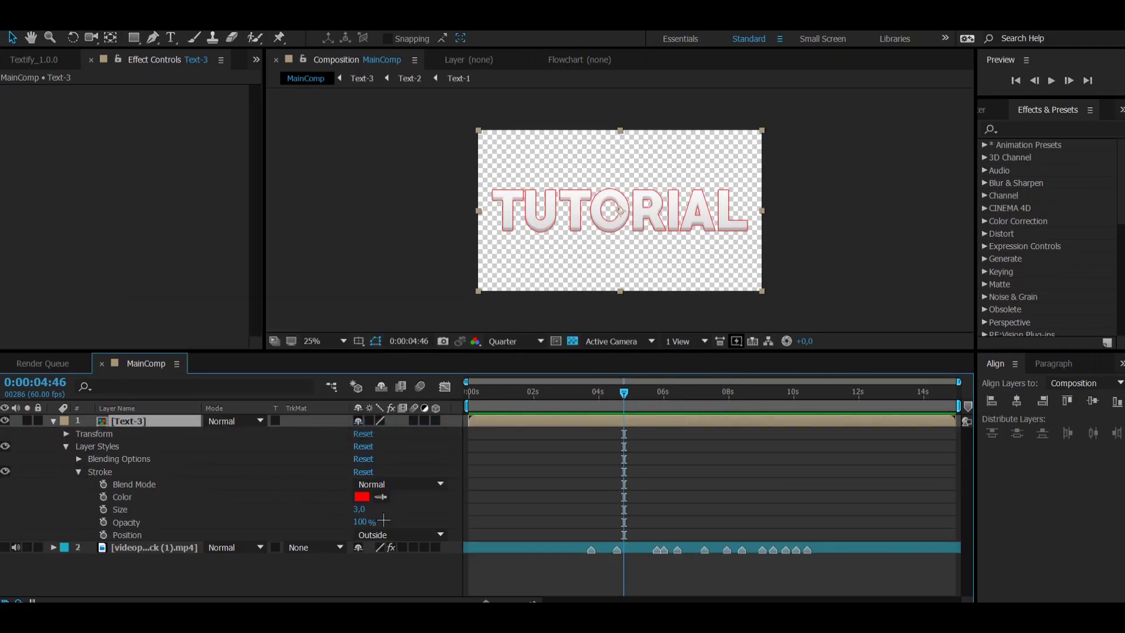
pyautogui.moveTo(361, 510); pyautogui.dragTo(363, 515)
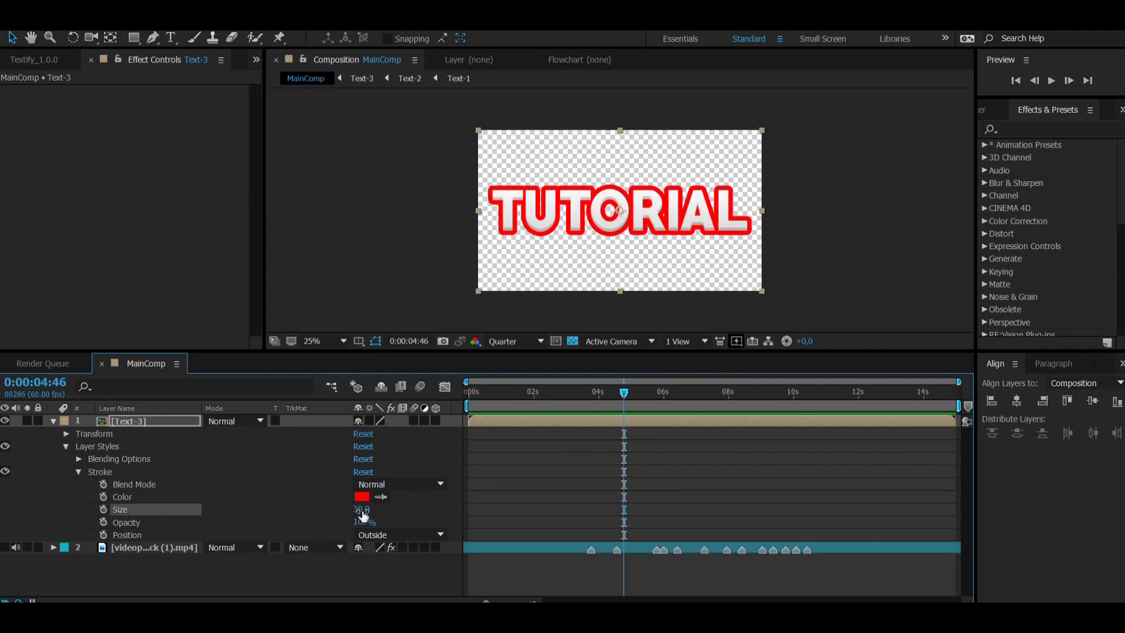
pyautogui.click(362, 509)
pyautogui.write('20')
pyautogui.press('Return')
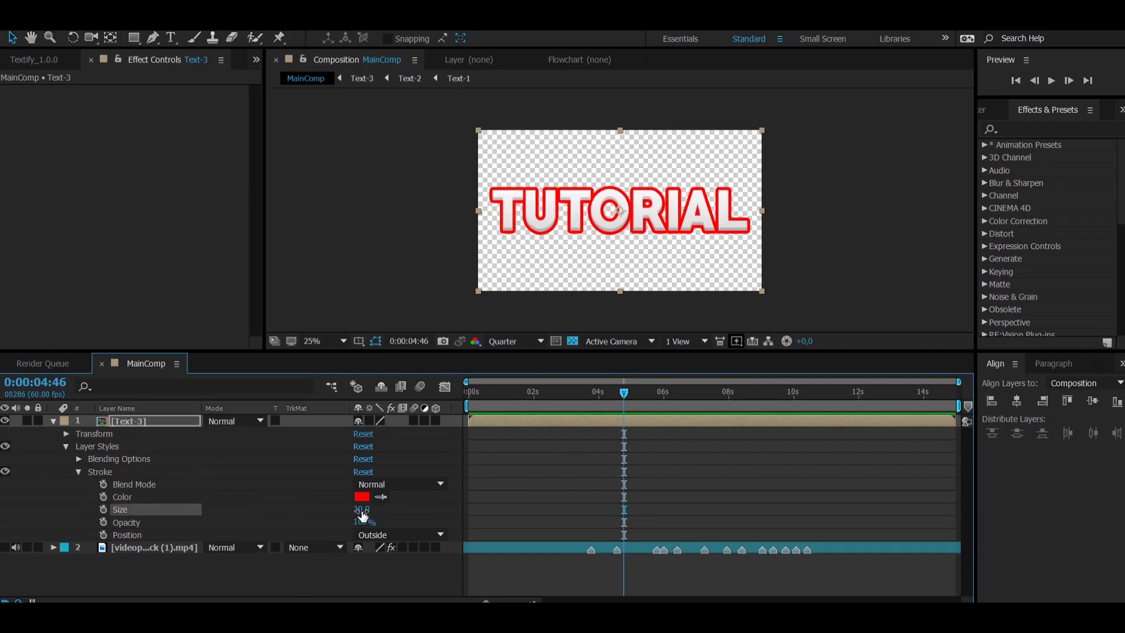
pyautogui.click(362, 509)
pyautogui.write('25')
pyautogui.press('Return')
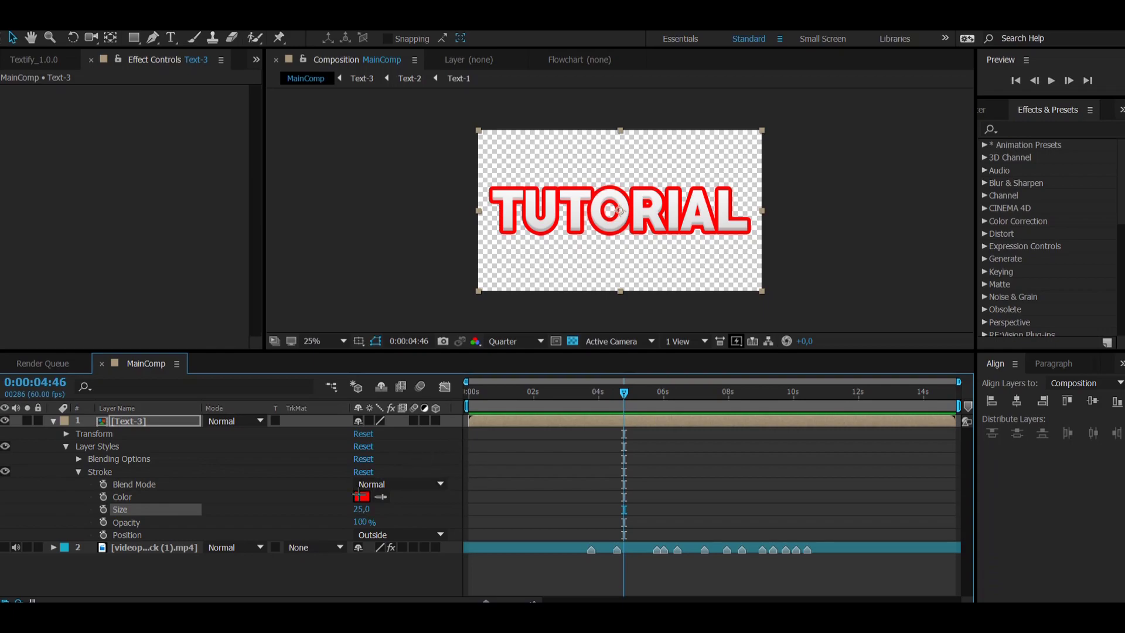
# Set the stroke color to blue 1160CD and collapse the Text-3 layer's properties.
pyautogui.click(358, 495)
pyautogui.moveTo(644, 434)
pyautogui.mouseDown()
pyautogui.moveTo(645, 444)
pyautogui.moveTo(642, 421)
pyautogui.moveTo(604, 401)
pyautogui.moveTo(616, 382)
pyautogui.mouseUp()
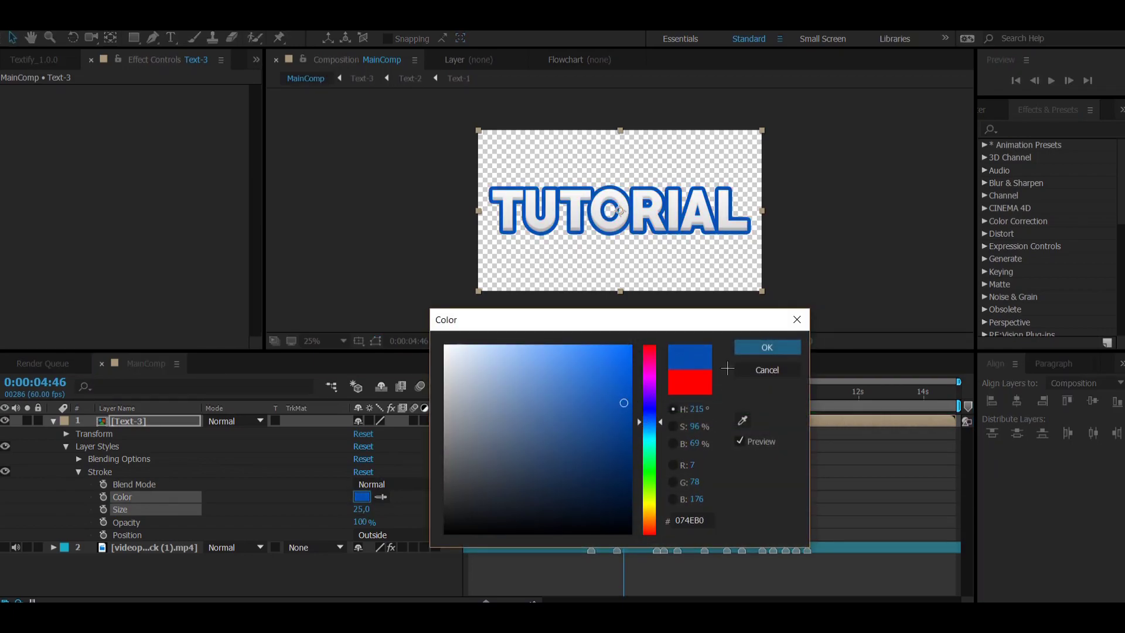
pyautogui.click(742, 354)
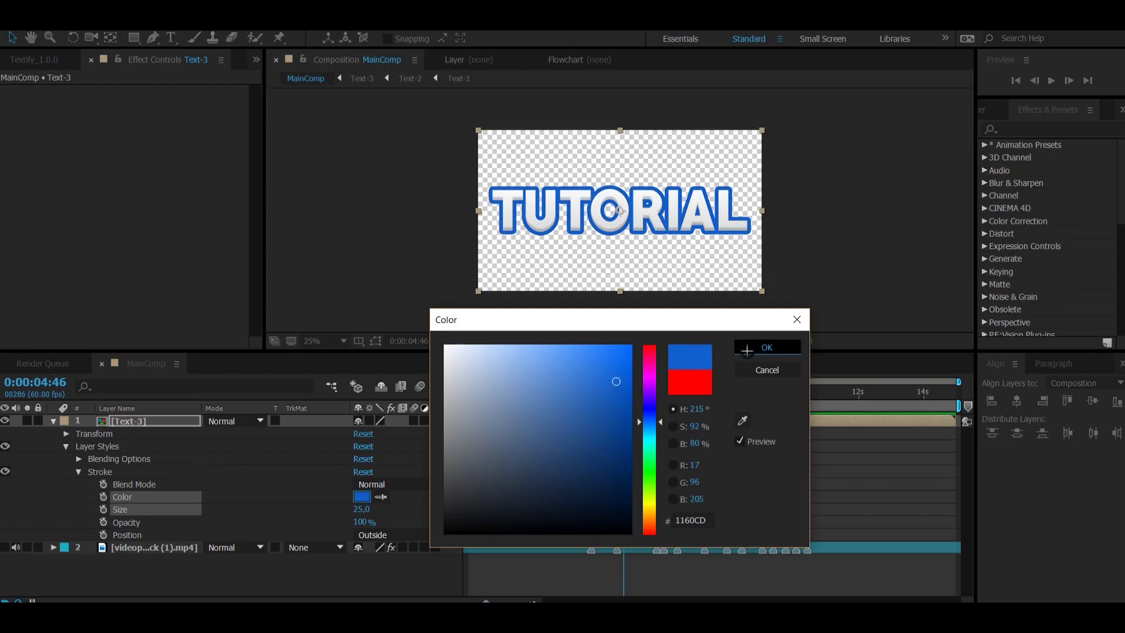
pyautogui.click(51, 421)
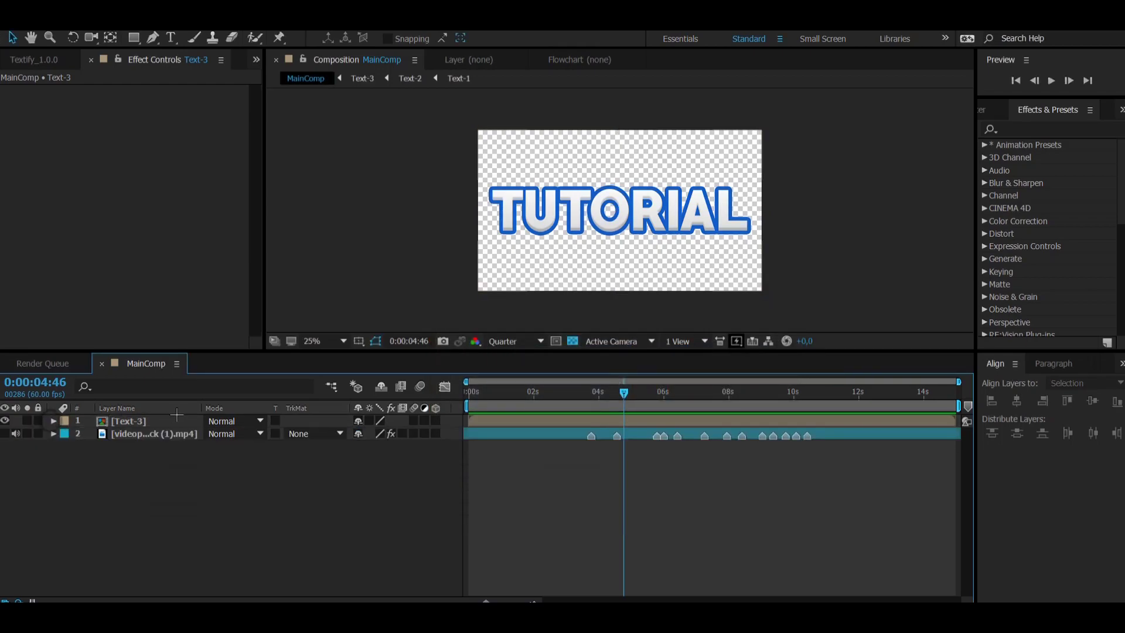
# Duplicate the Text-3 layer and remove the layer styles from the upper copy.
pyautogui.click(177, 419)
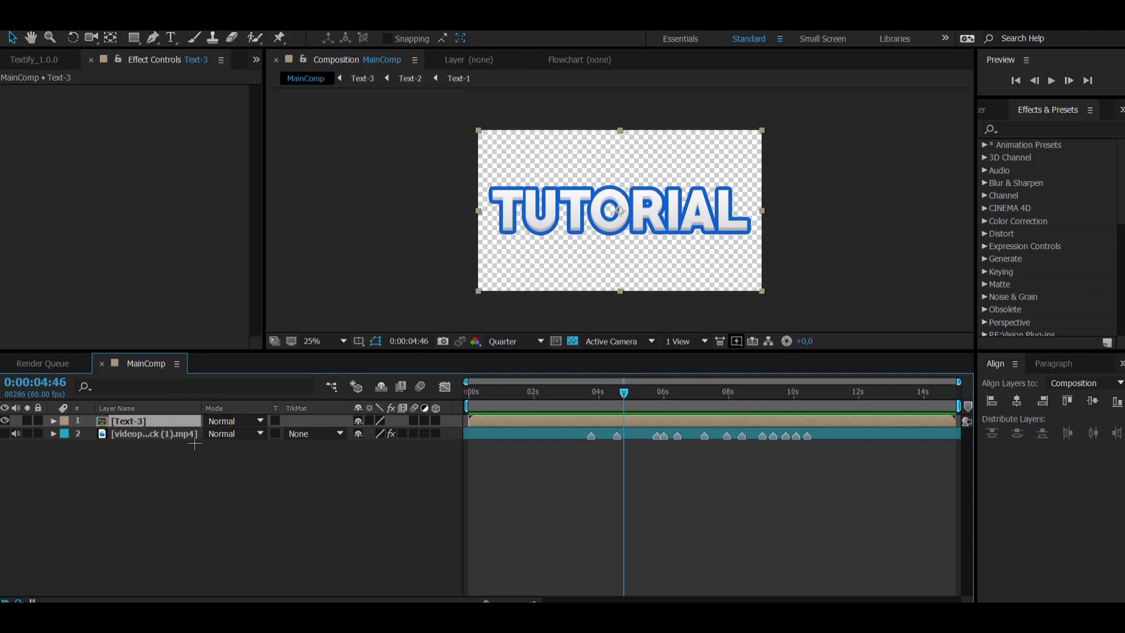
pyautogui.hotkey('ctrl', 'd')
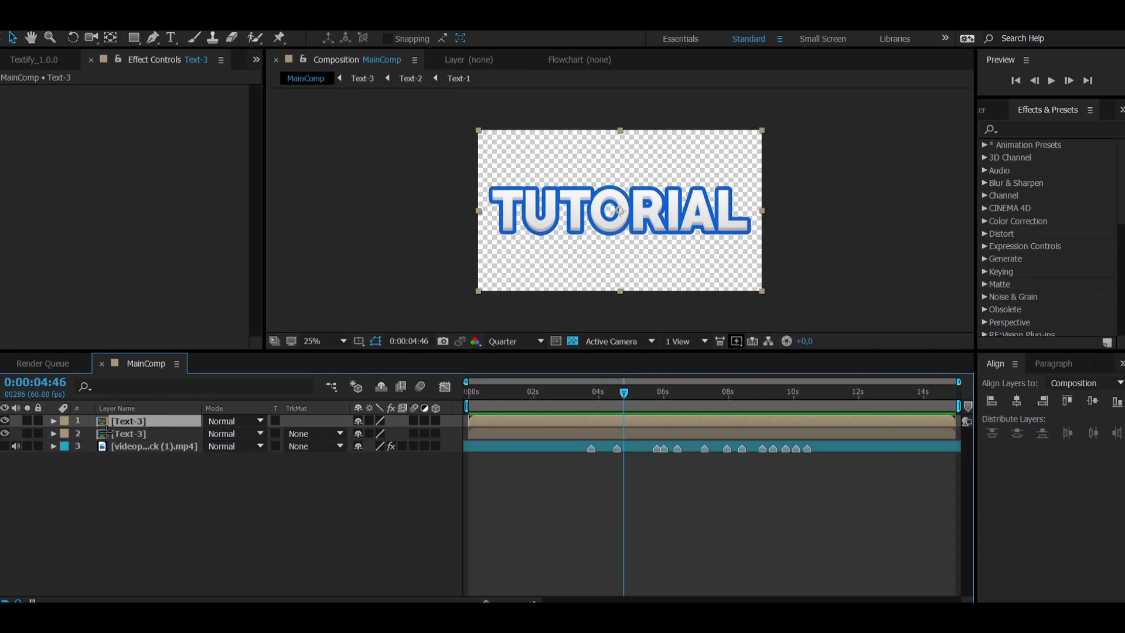
pyautogui.click(54, 420)
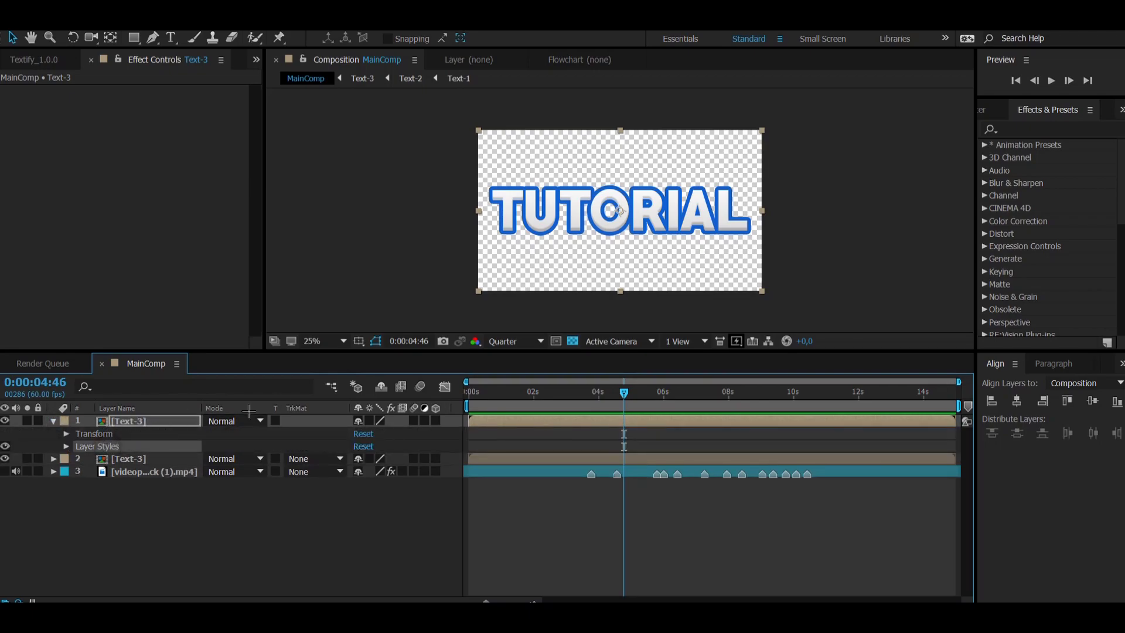
# Search the effects for drop s and apply the saved Drop Shadow- user preset to the upper Text-3 layer.
pyautogui.hotkey('ctrl', 'f')
pyautogui.write('drop s')
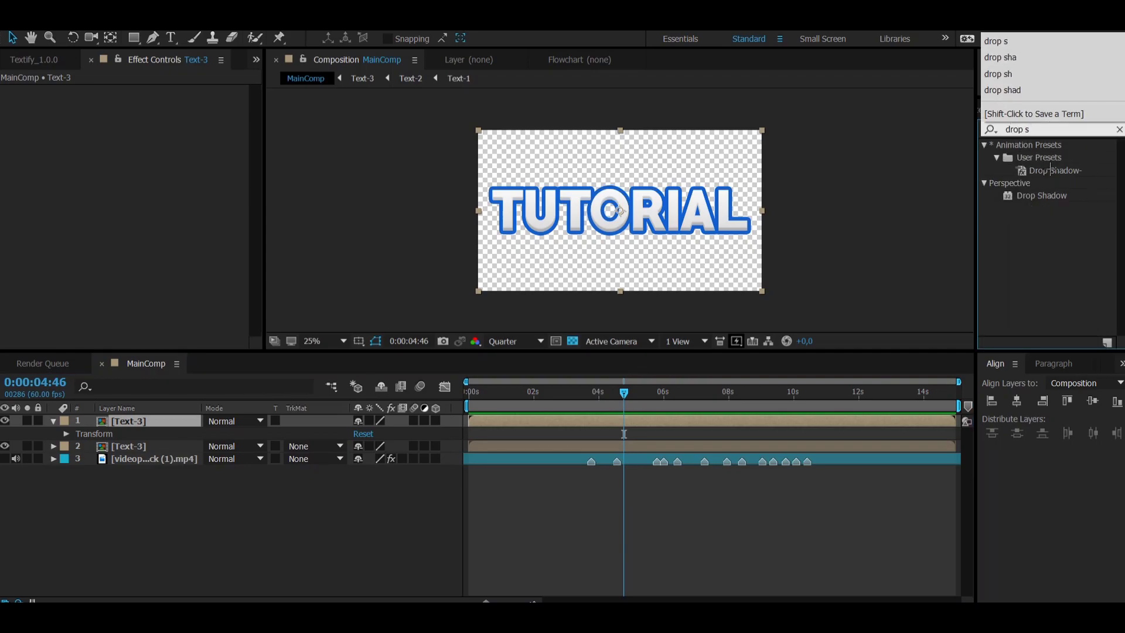
pyautogui.moveTo(1051, 170); pyautogui.dragTo(536, 421)
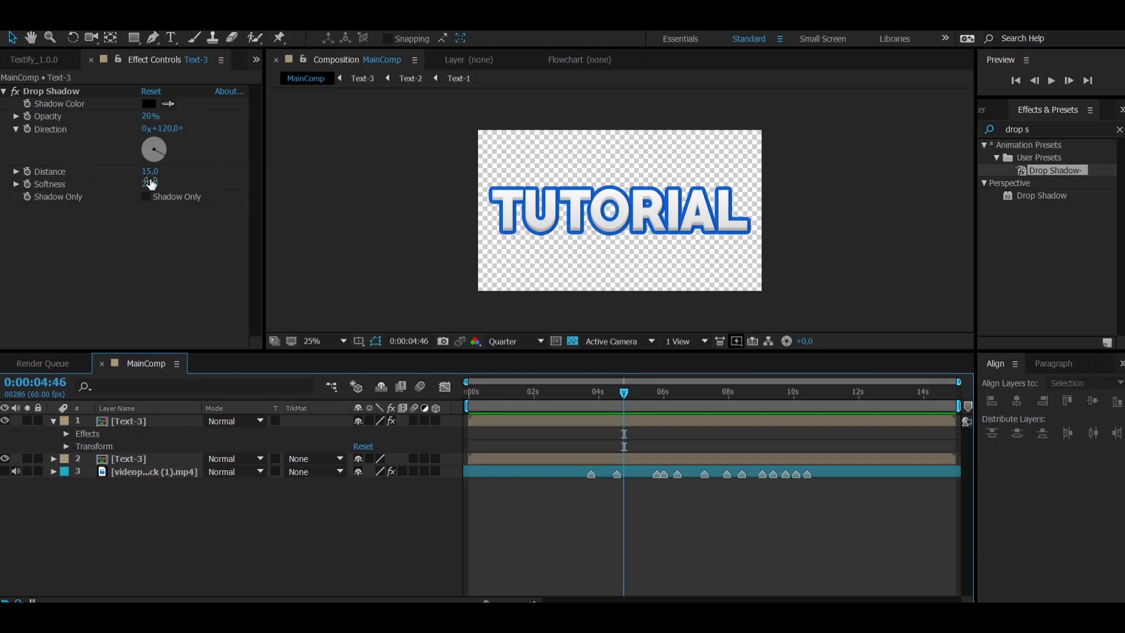
pyautogui.click(53, 421)
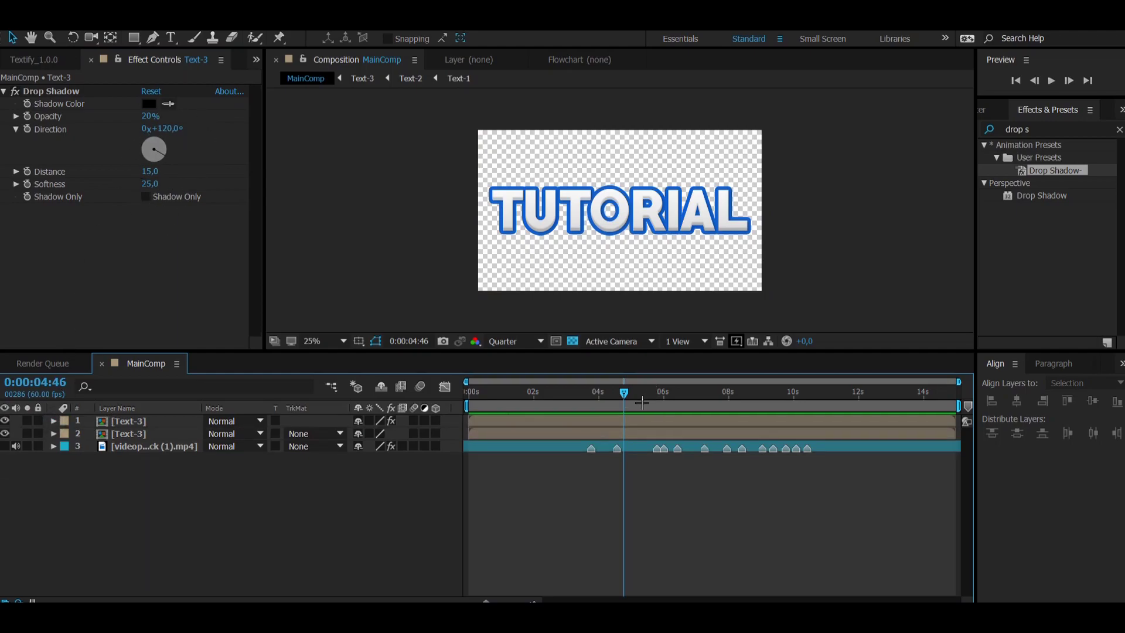
# Switch the preview resolution to Full and inspect the drop shadow around the letters up close.
pyautogui.scroll(6, 616, 231)
pyautogui.click(505, 341)
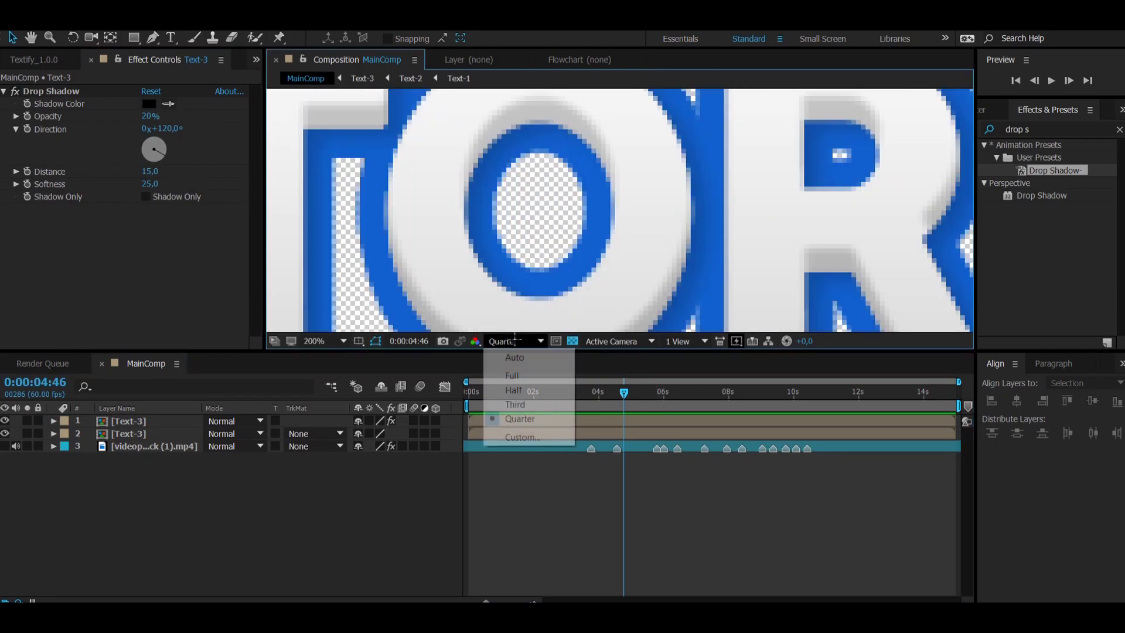
pyautogui.click(513, 372)
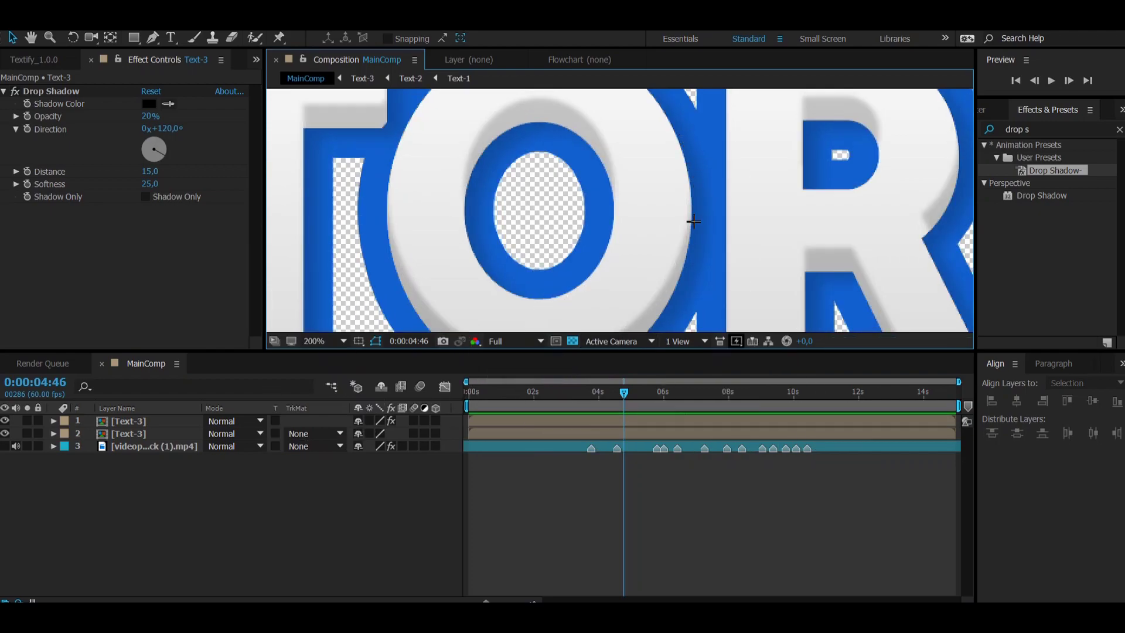
pyautogui.scroll(-6, 673, 199)
# Pre-compose the two Text-3 layers together as Text-4, moving all attributes into the new composition.
pyautogui.hotkey('ctrl', 'shift', 'c')
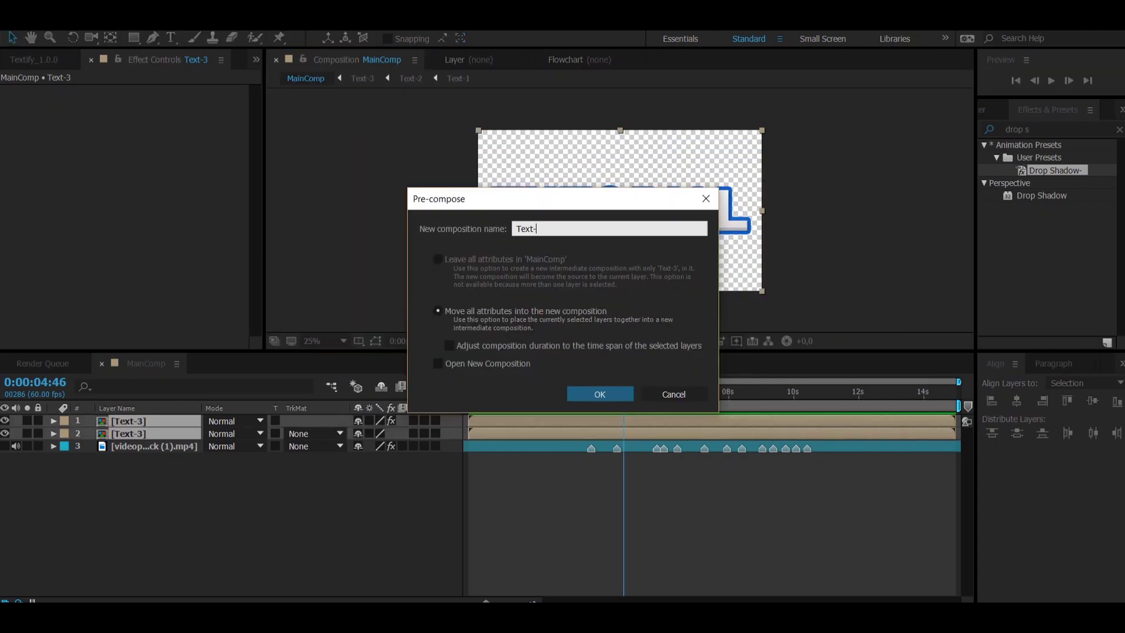
pyautogui.write('4')
pyautogui.press('Return')
pyautogui.click(228, 579)
# Pre-compose the Text-4 layer as Text-5, moving all attributes into the new composition.
pyautogui.rightClick(144, 421)
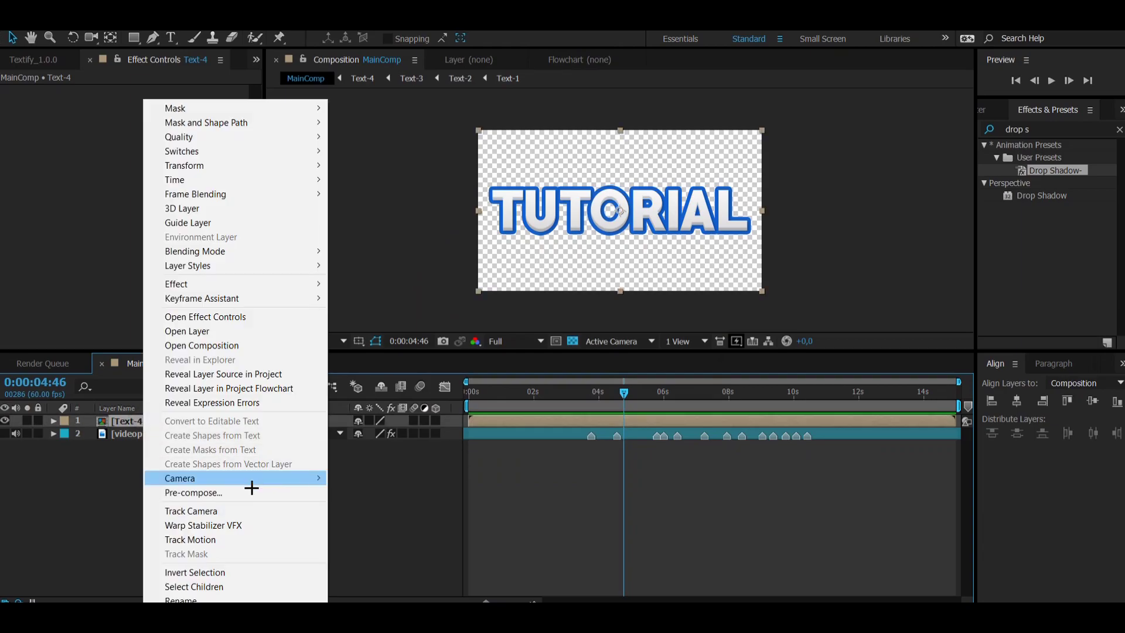
pyautogui.click(249, 491)
pyautogui.write('Text-5')
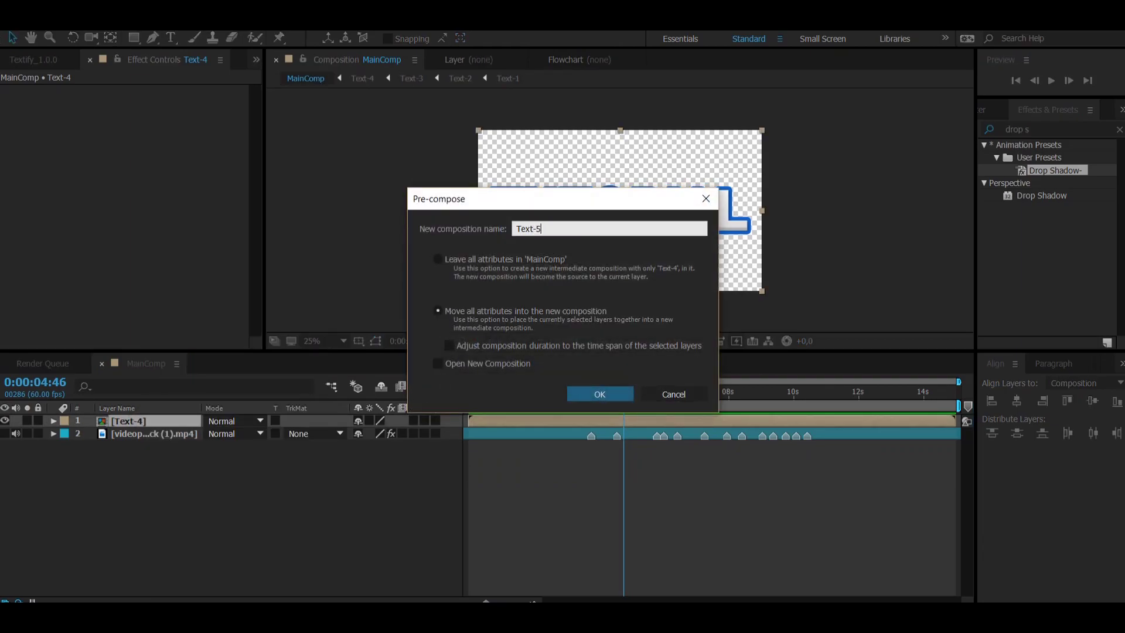
pyautogui.press('Return')
# Open the Text-5 composition, search the effects for echosp and apply Echospace to the Text-4 layer.
pyautogui.doubleClick(142, 420)
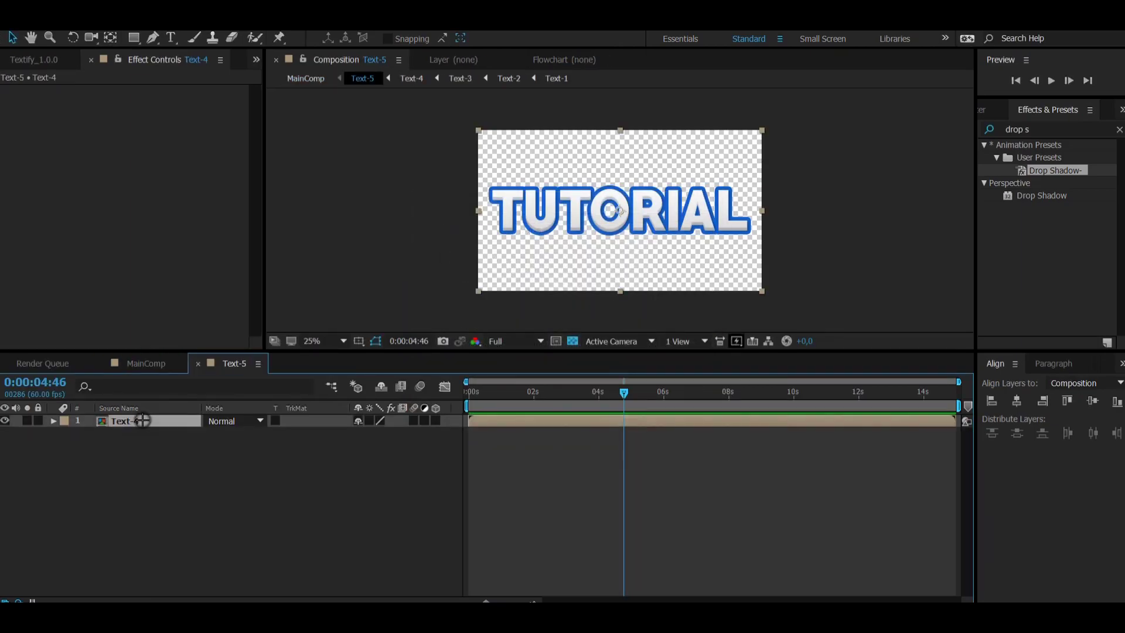
pyautogui.click(1058, 130)
pyautogui.write('echosp')
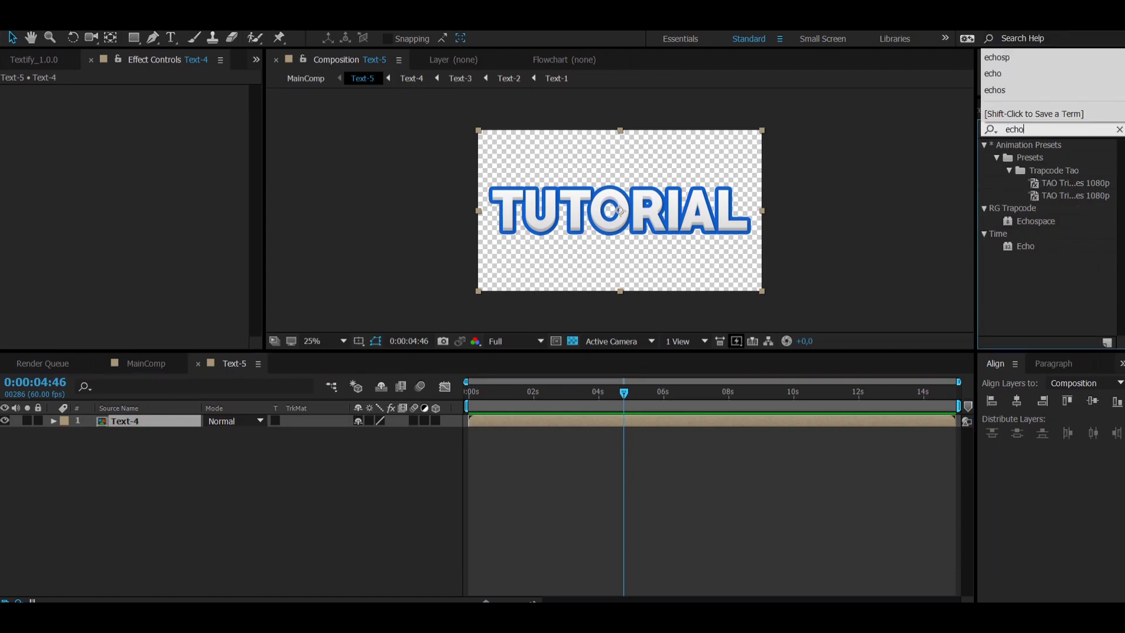
pyautogui.doubleClick(1036, 157)
# Set the preview resolution to Third and generate the repeated Text-4 layers with Echospace at 20 instances.
pyautogui.click(513, 341)
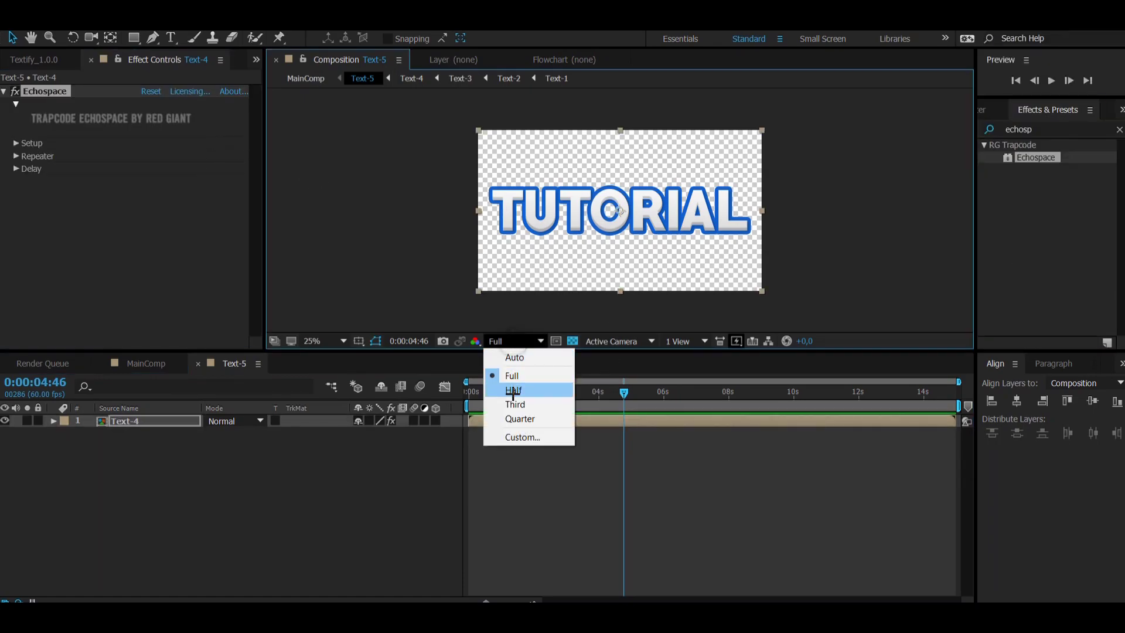
pyautogui.click(513, 398)
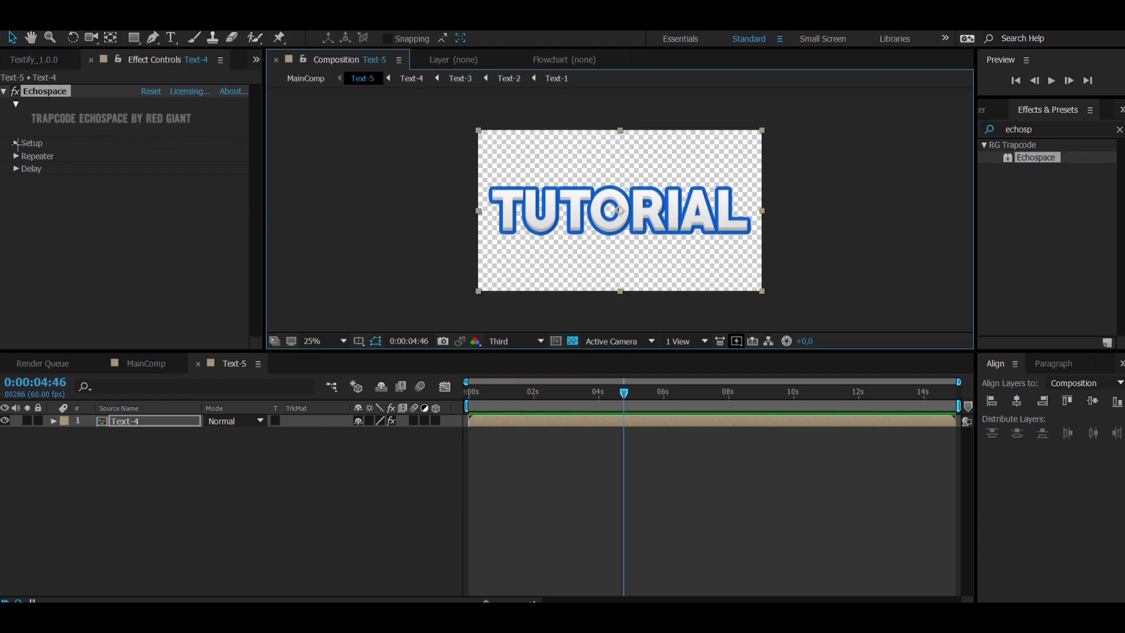
pyautogui.click(16, 143)
pyautogui.click(146, 155)
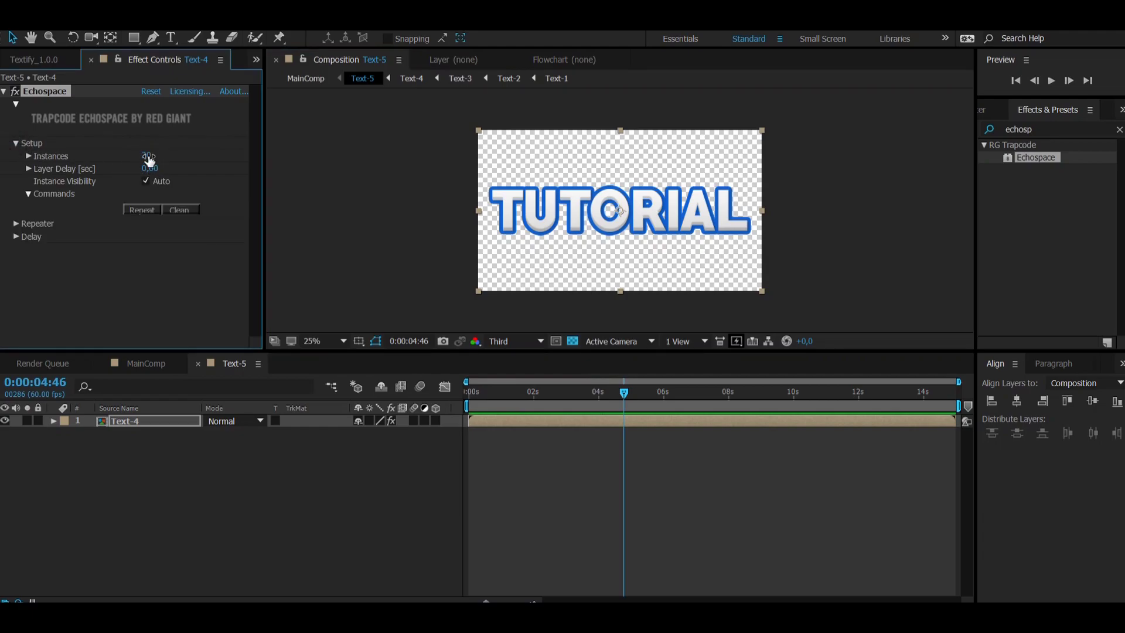
pyautogui.click(142, 209)
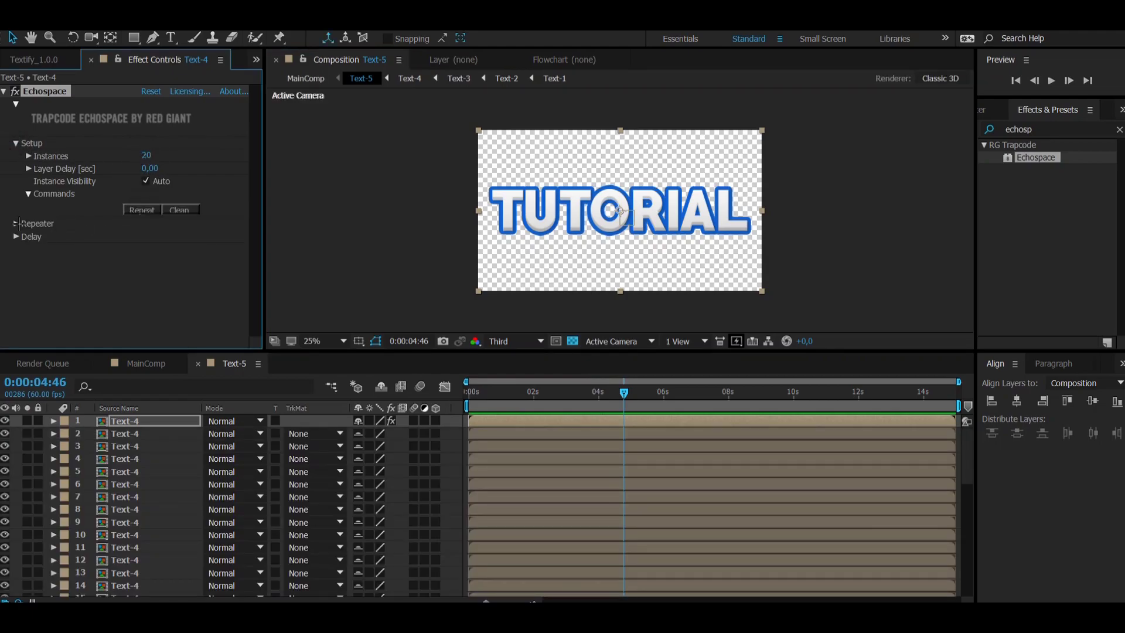
# Set the Echospace repeater's Y Offset to 5 and Scale to -0,8 to extrude the text downward.
pyautogui.click(16, 223)
pyautogui.scroll(-1, 219, 231)
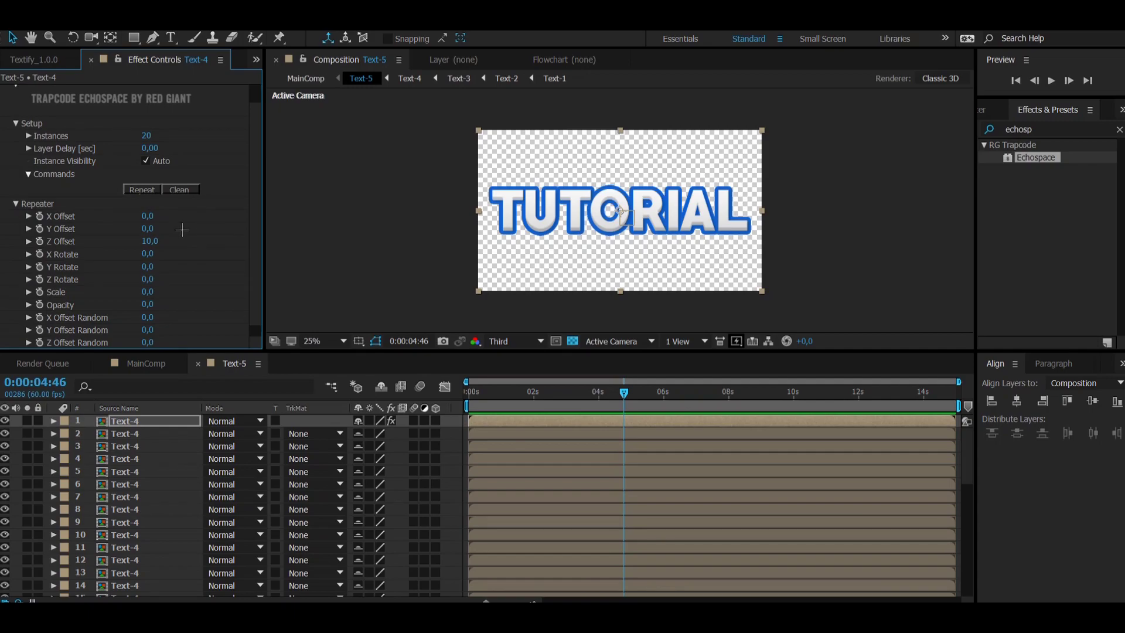
pyautogui.click(149, 229)
pyautogui.write('4')
pyautogui.press('Return')
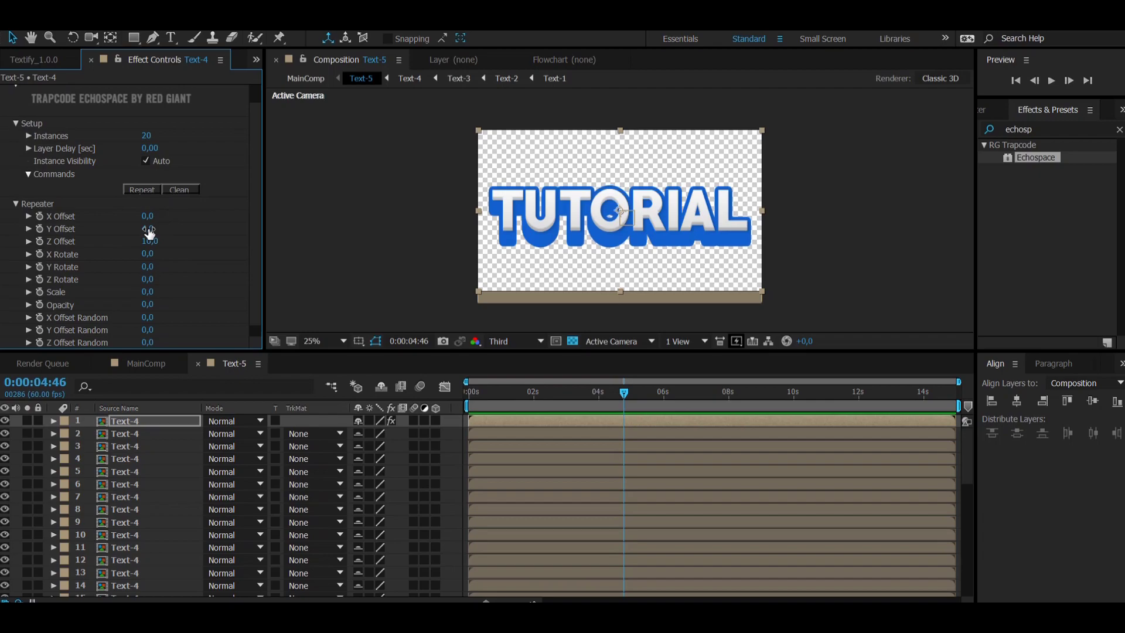
pyautogui.click(148, 229)
pyautogui.write('5')
pyautogui.press('Return')
pyautogui.moveTo(150, 291); pyautogui.dragTo(143, 291)
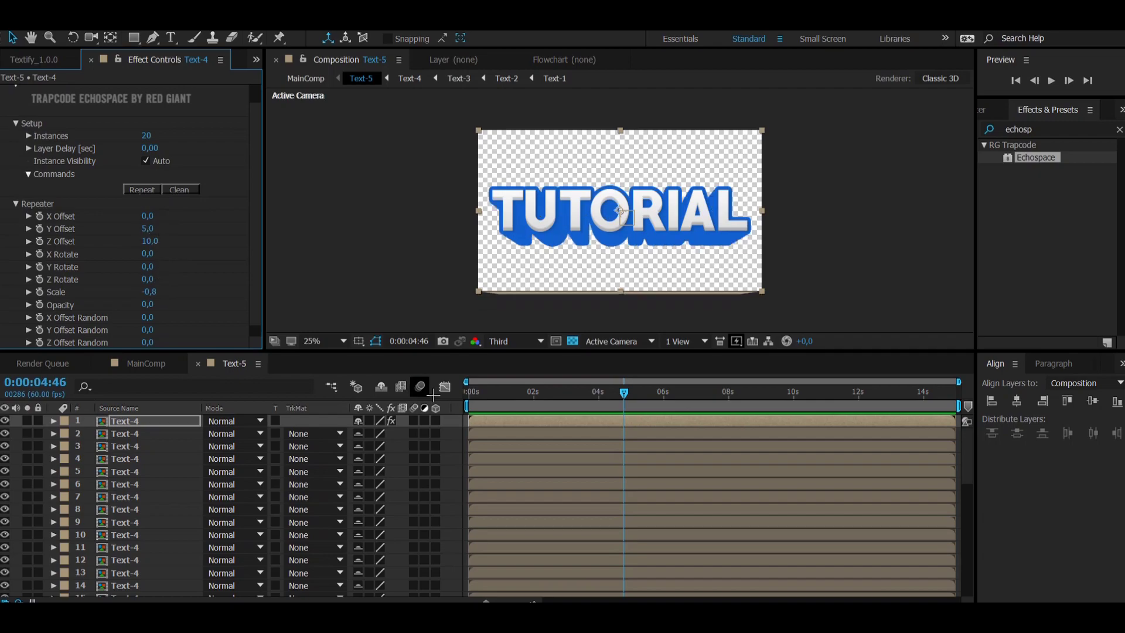
# Add an adjustment layer to Text-5 and place it directly beneath the first Text-4 layer.
pyautogui.rightClick(457, 440)
pyautogui.moveTo(504, 447)
pyautogui.click(711, 551)
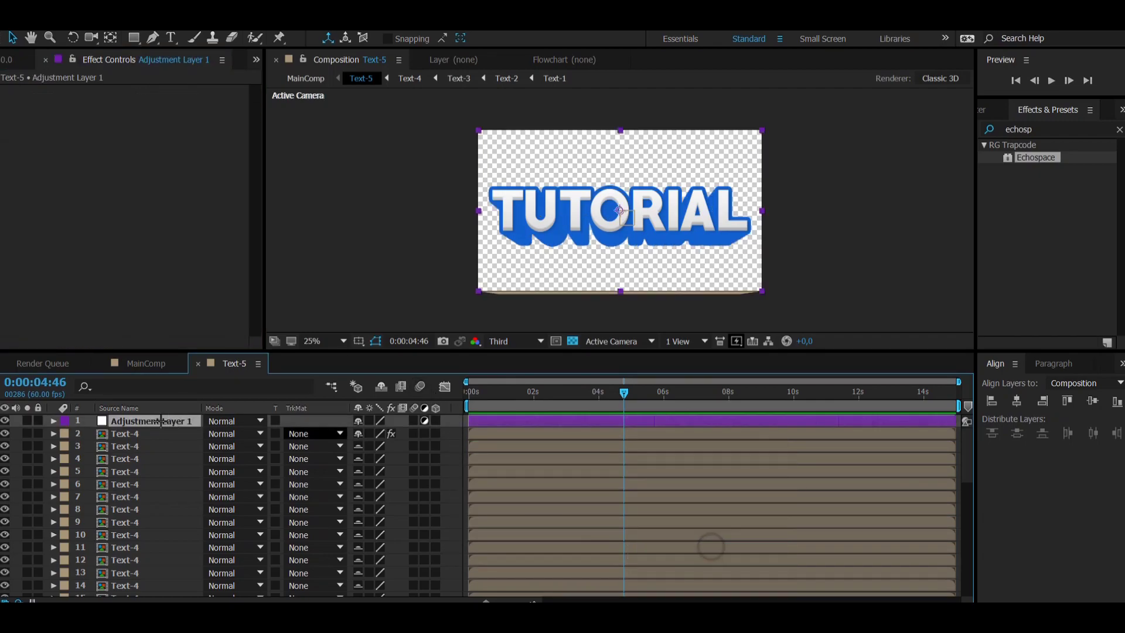
pyautogui.moveTo(144, 422); pyautogui.dragTo(143, 436)
# Apply Hue/Saturation to the adjustment layer and set its Master Lightness to -15.
pyautogui.click(1064, 132)
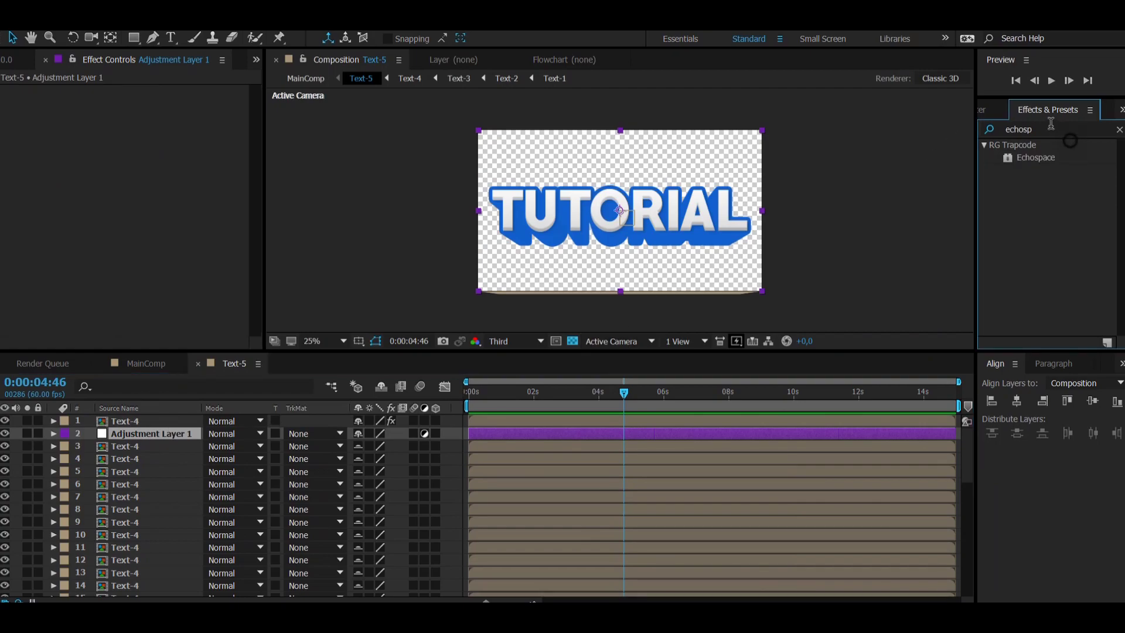
pyautogui.write('hue')
pyautogui.moveTo(1071, 216); pyautogui.dragTo(588, 435)
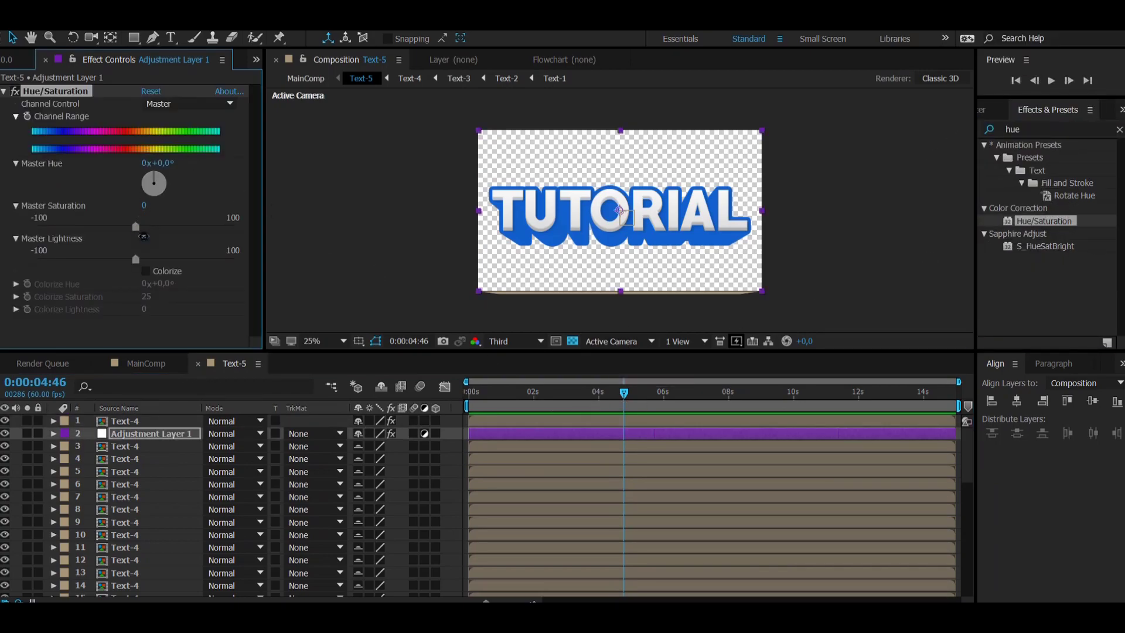
pyautogui.click(144, 239)
pyautogui.write('-15')
pyautogui.press('Return')
pyautogui.scroll(4, 684, 231)
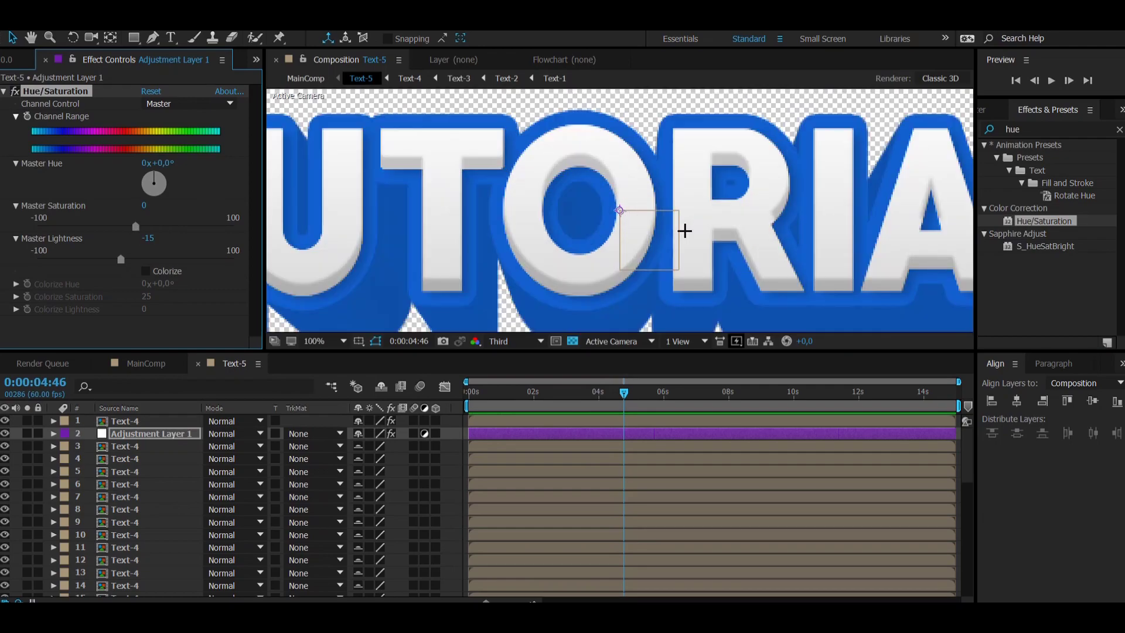
pyautogui.scroll(-4, 678, 221)
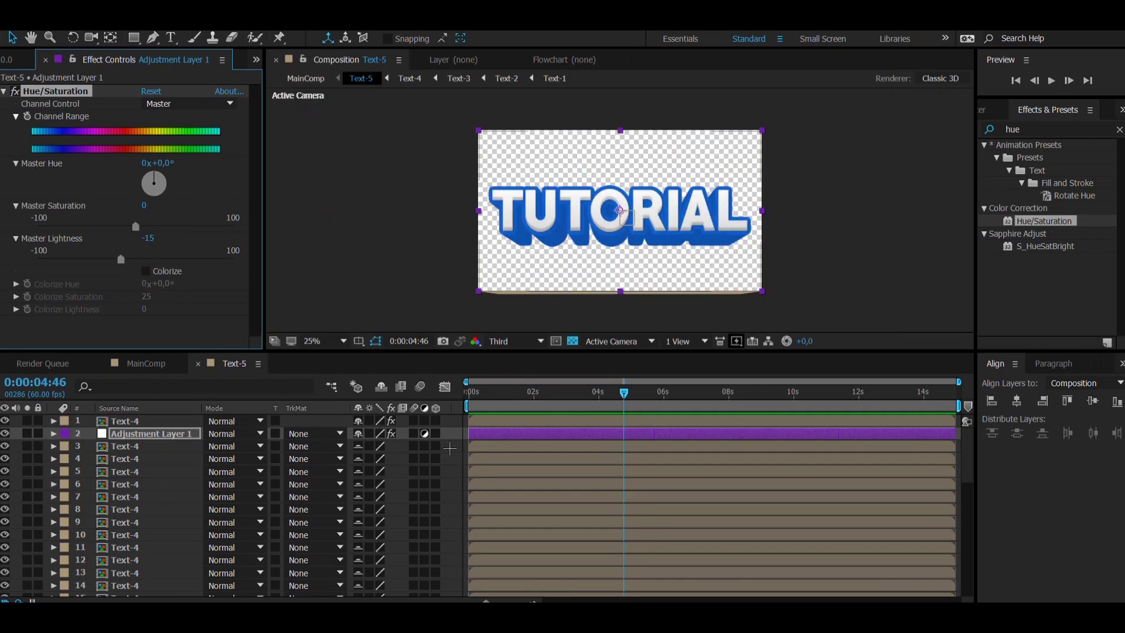
# Return to MainComp and apply the Warp effect to the Text-5 layer with the Shell Lower style.
pyautogui.click(449, 447)
pyautogui.click(141, 362)
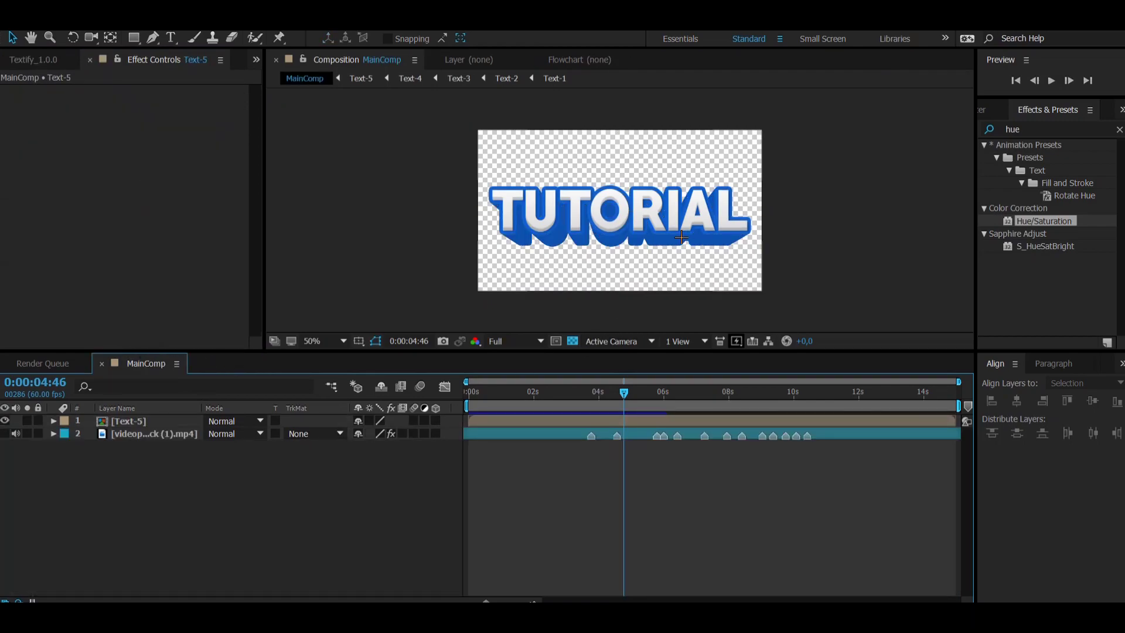
pyautogui.scroll(4, 680, 237)
pyautogui.scroll(-4, 680, 237)
pyautogui.click(1028, 128)
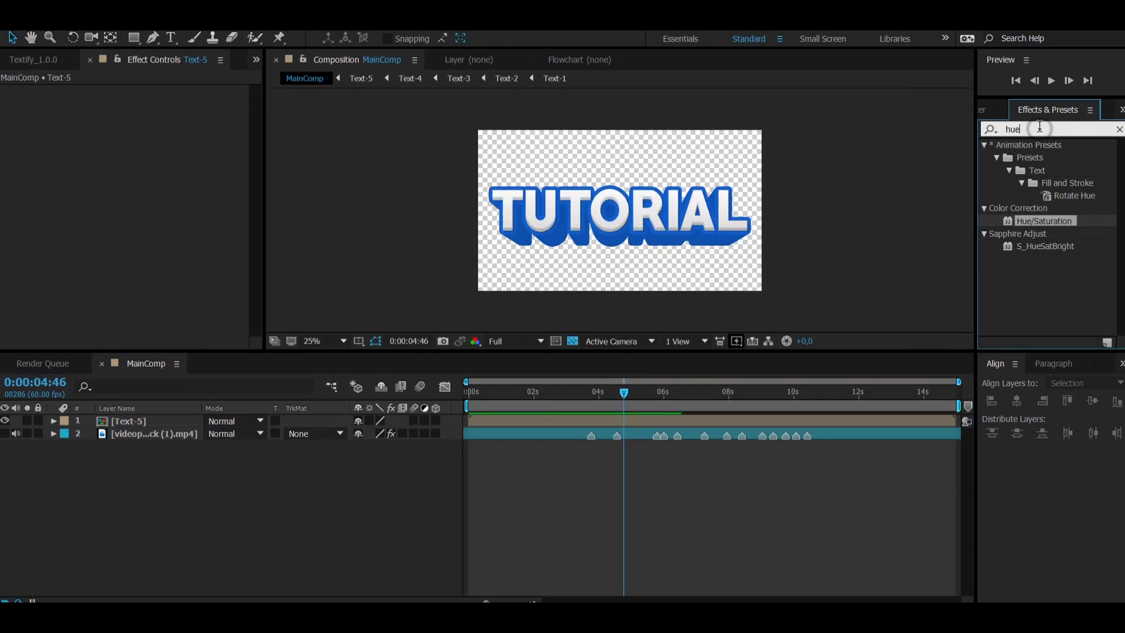
pyautogui.write('warp')
pyautogui.moveTo(1026, 272); pyautogui.dragTo(589, 424)
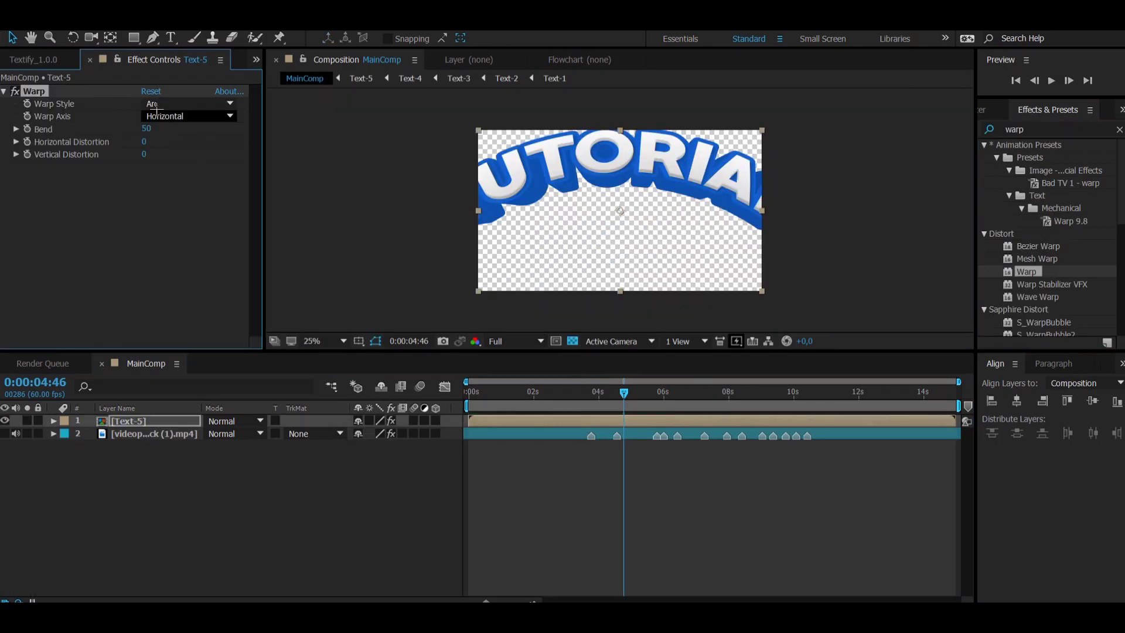
pyautogui.click(156, 105)
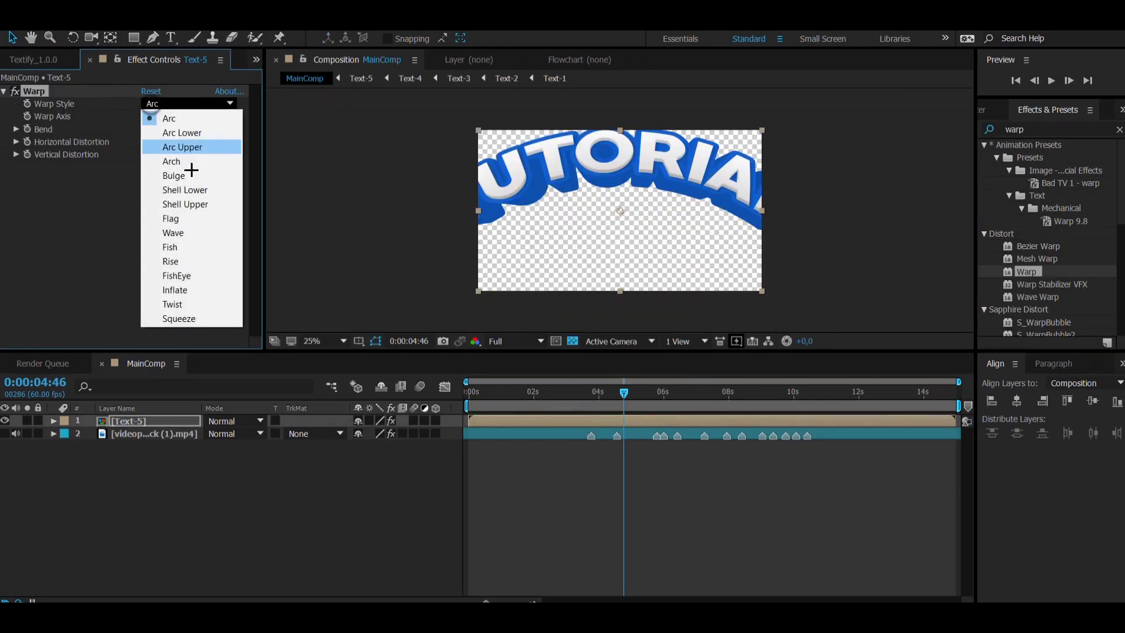
pyautogui.click(188, 186)
# Try Warp Bend values of -20, -25 and -15 on the Text-5 layer.
pyautogui.click(148, 129)
pyautogui.write('-')
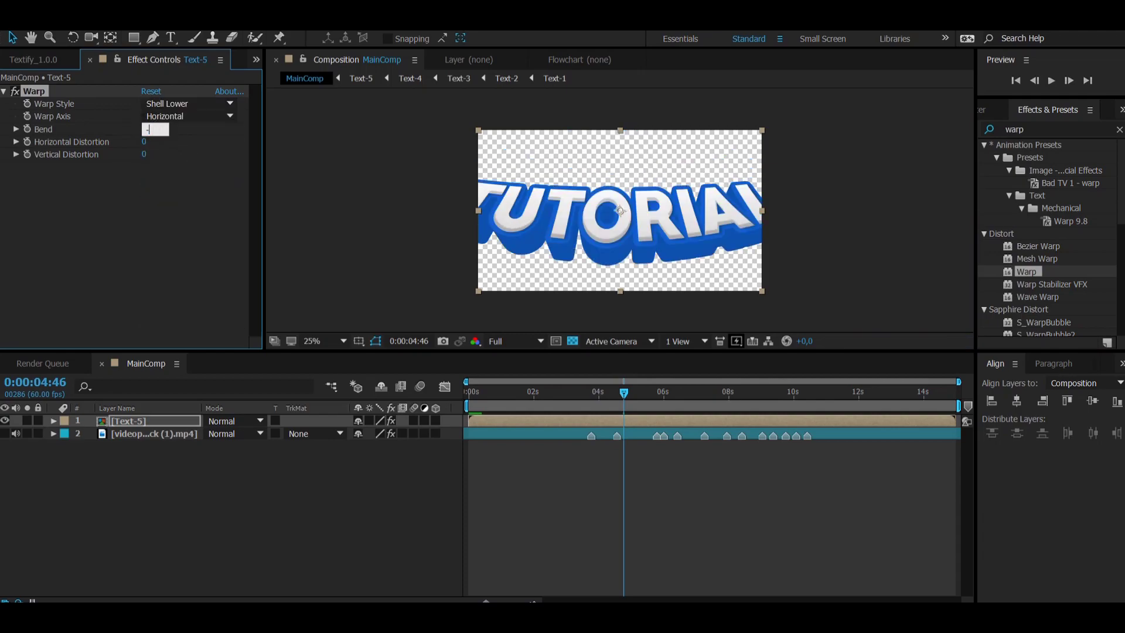
pyautogui.write('20')
pyautogui.press('Return')
pyautogui.click(153, 129)
pyautogui.write('-25')
pyautogui.press('Return')
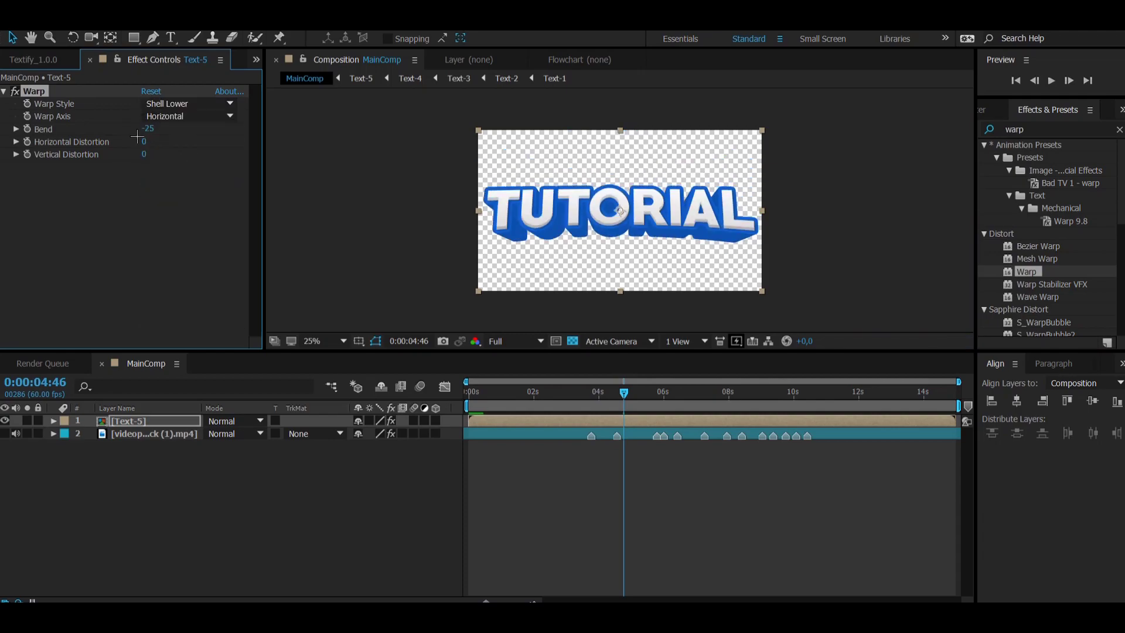
pyautogui.click(149, 130)
pyautogui.write('-1')
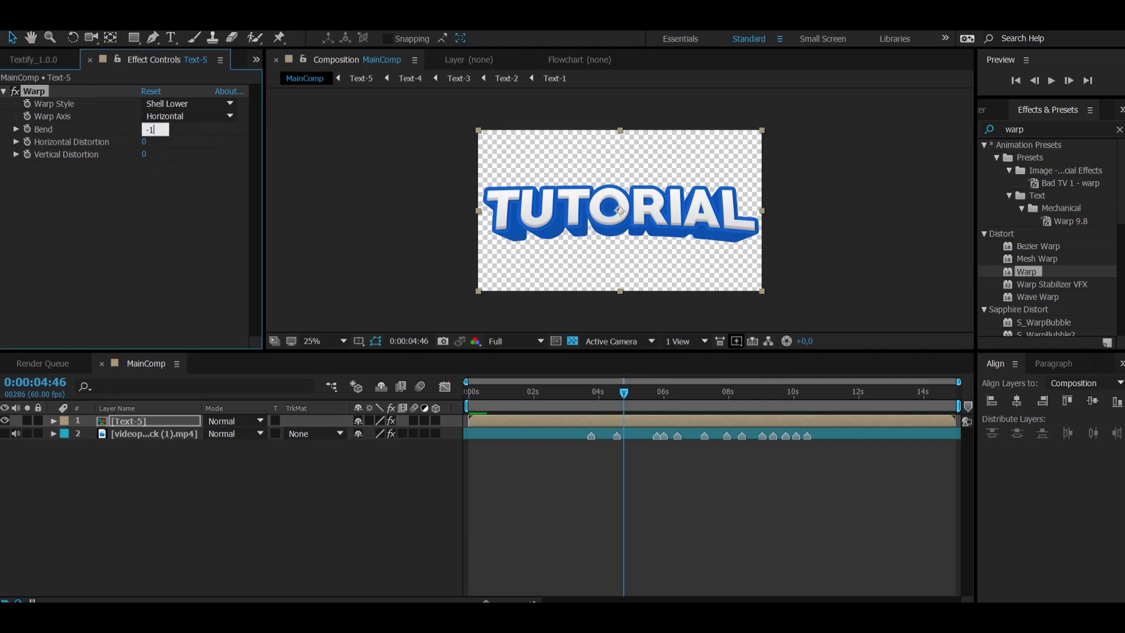
pyautogui.write('5')
pyautogui.press('Return')
# Set the Warp effect's Vertical Distortion to 10 and its Bend to -10.
pyautogui.click(144, 151)
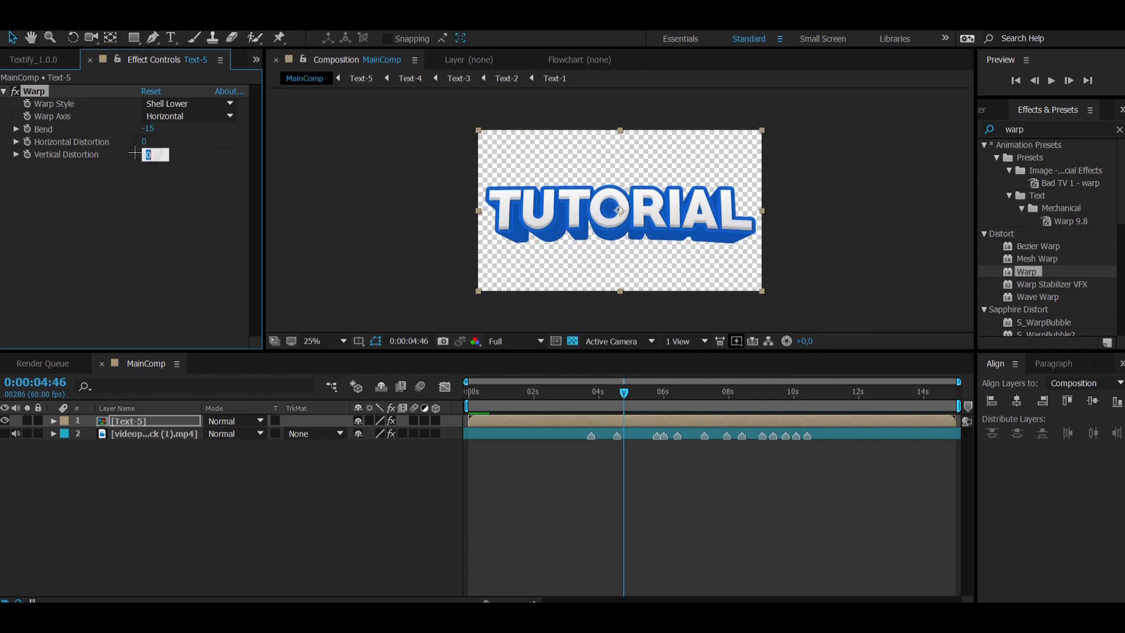
pyautogui.write('10')
pyautogui.press('Return')
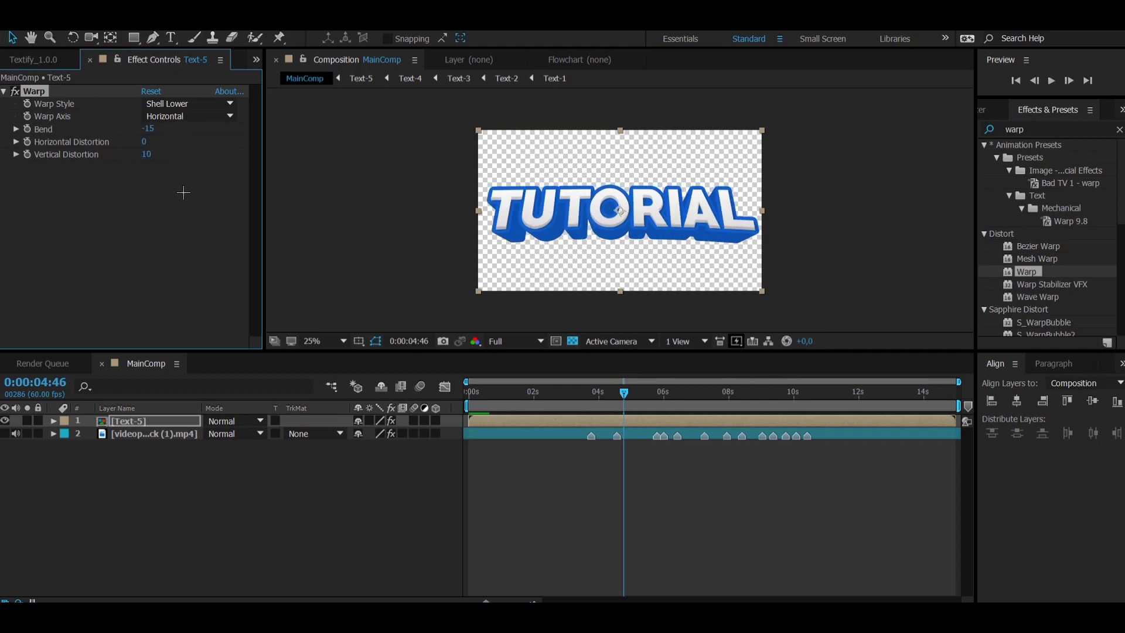
pyautogui.click(183, 192)
pyautogui.click(150, 129)
pyautogui.write('-10')
pyautogui.press('Return')
pyautogui.click(172, 224)
# Pre-compose the Text-5 layer as Text-6, moving all attributes into the new composition.
pyautogui.rightClick(153, 421)
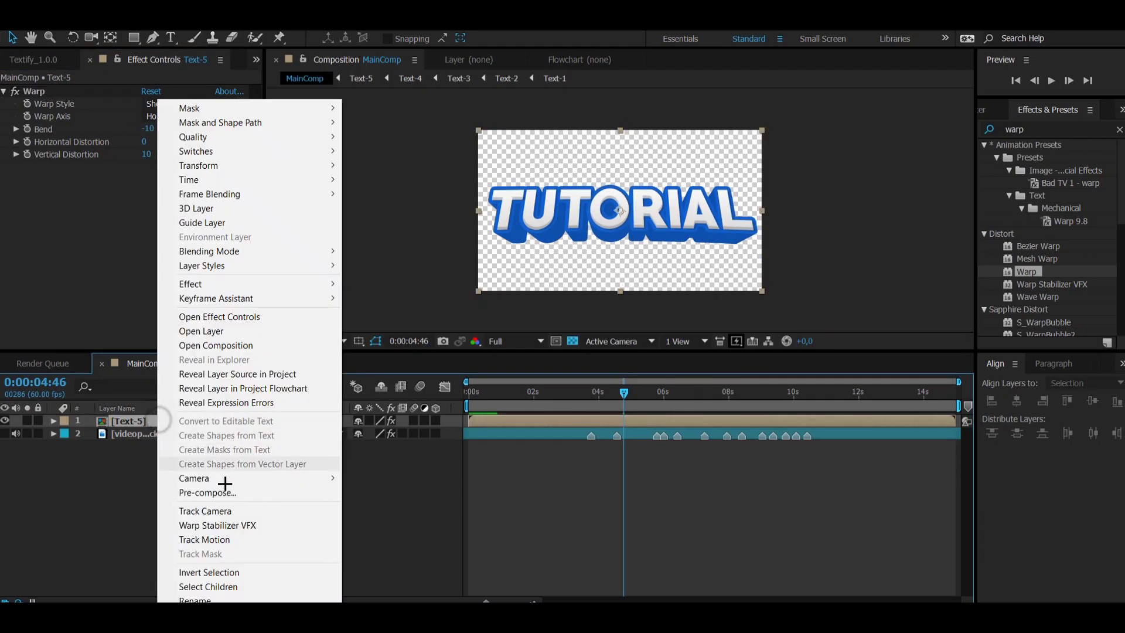
pyautogui.click(188, 491)
pyautogui.write('Text-')
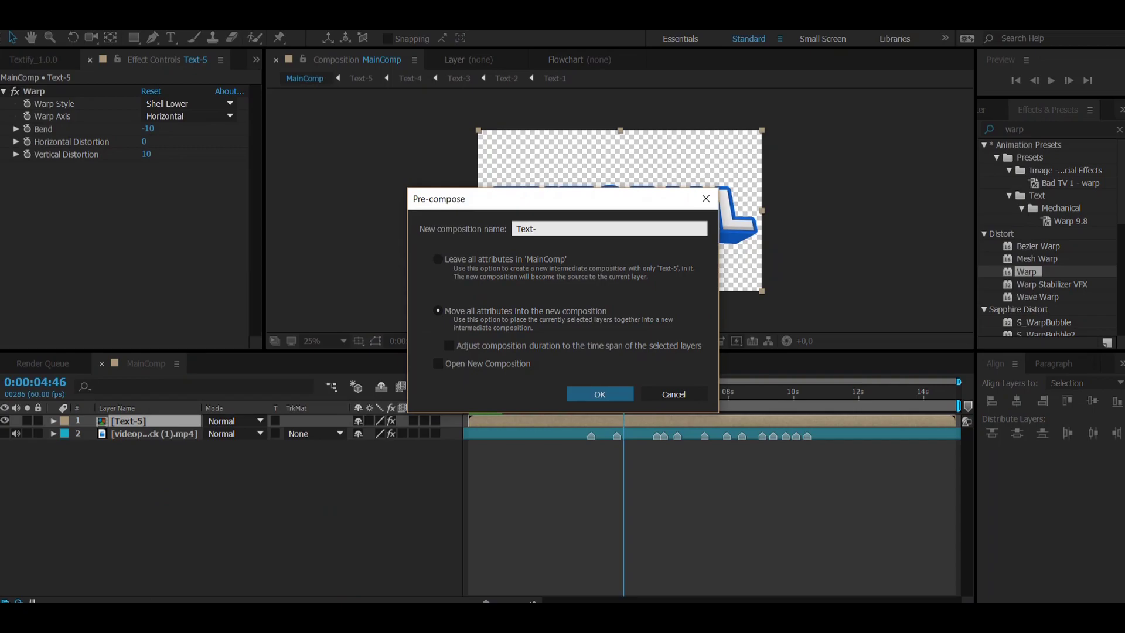
pyautogui.write('6')
pyautogui.press('Return')
# Add a Stroke layer style to the Text-6 layer and set its color to white (FFFFFF).
pyautogui.rightClick(132, 421)
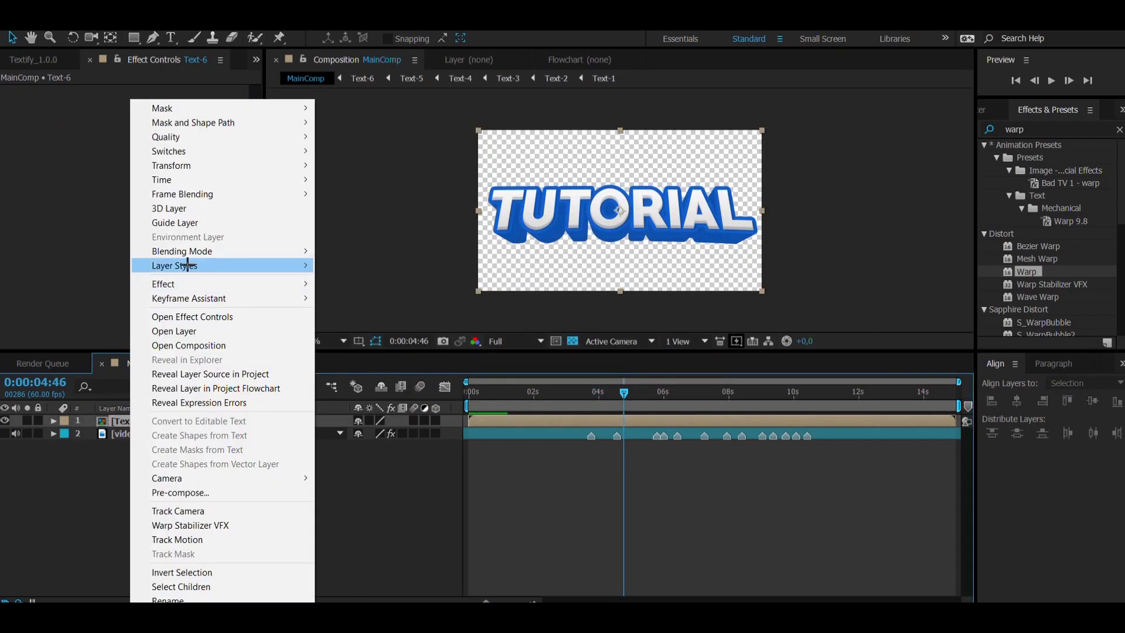
pyautogui.moveTo(187, 265)
pyautogui.click(375, 357)
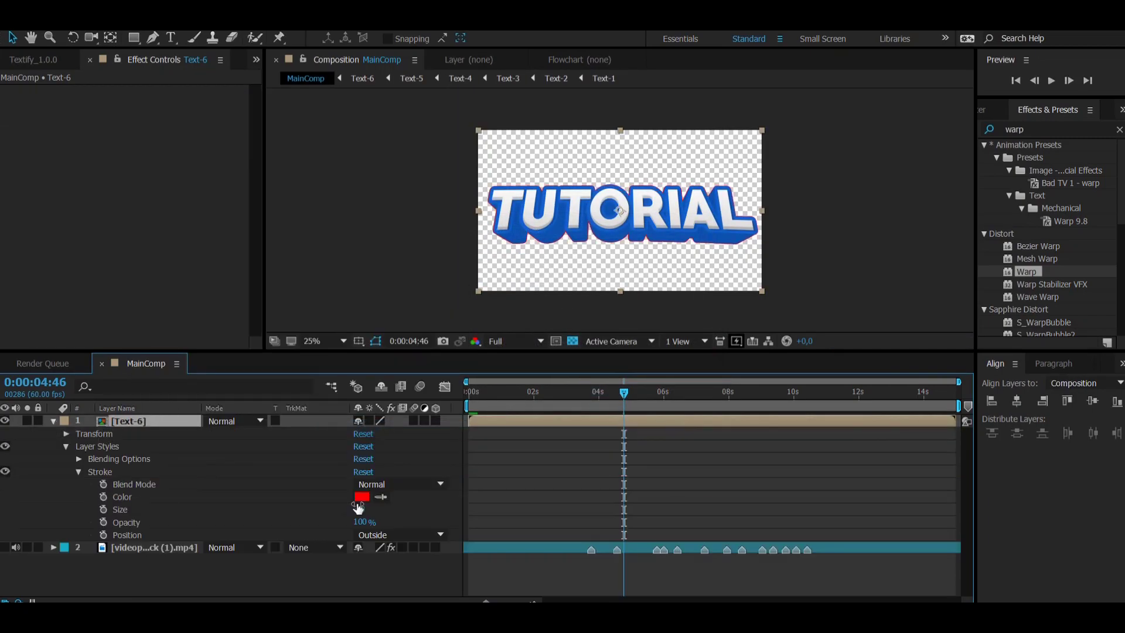
pyautogui.click(362, 497)
pyautogui.moveTo(530, 419)
pyautogui.mouseDown()
pyautogui.moveTo(448, 485)
pyautogui.moveTo(443, 534)
pyautogui.mouseUp()
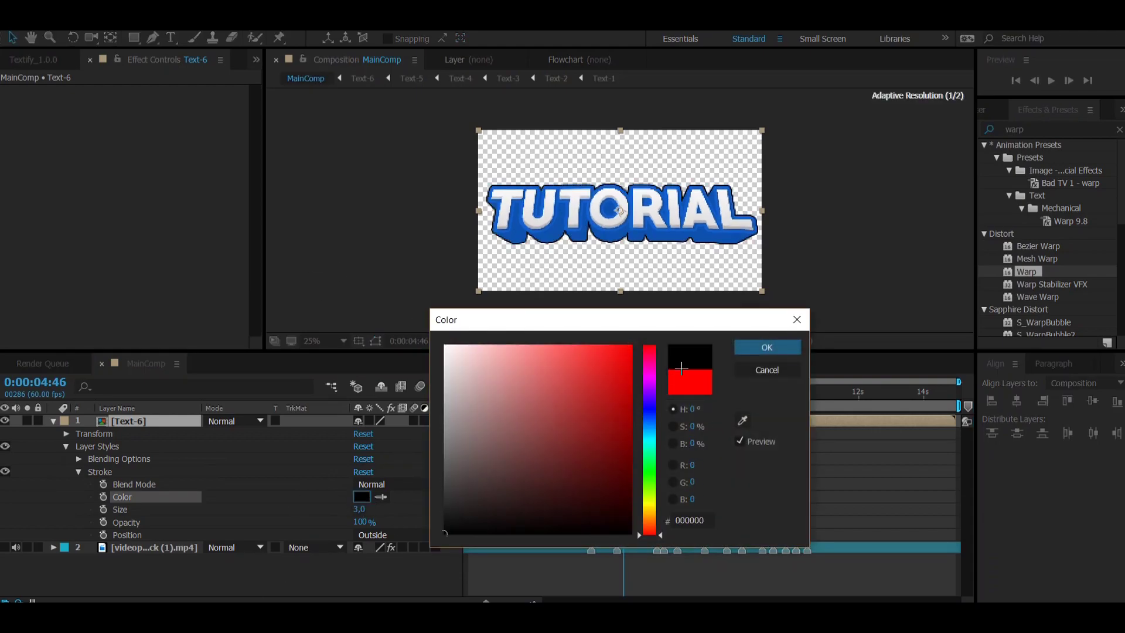
pyautogui.moveTo(560, 381); pyautogui.dragTo(440, 308)
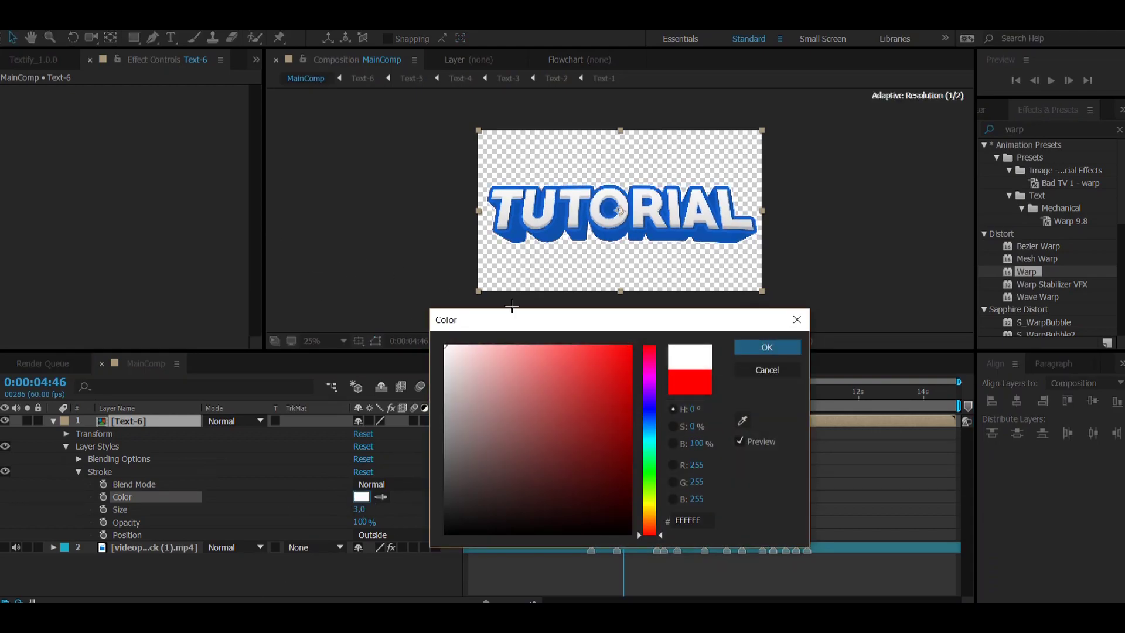
pyautogui.click(765, 347)
# Duplicate the Text-6 layer and delete the layer styles from the upper copy.
pyautogui.click(130, 421)
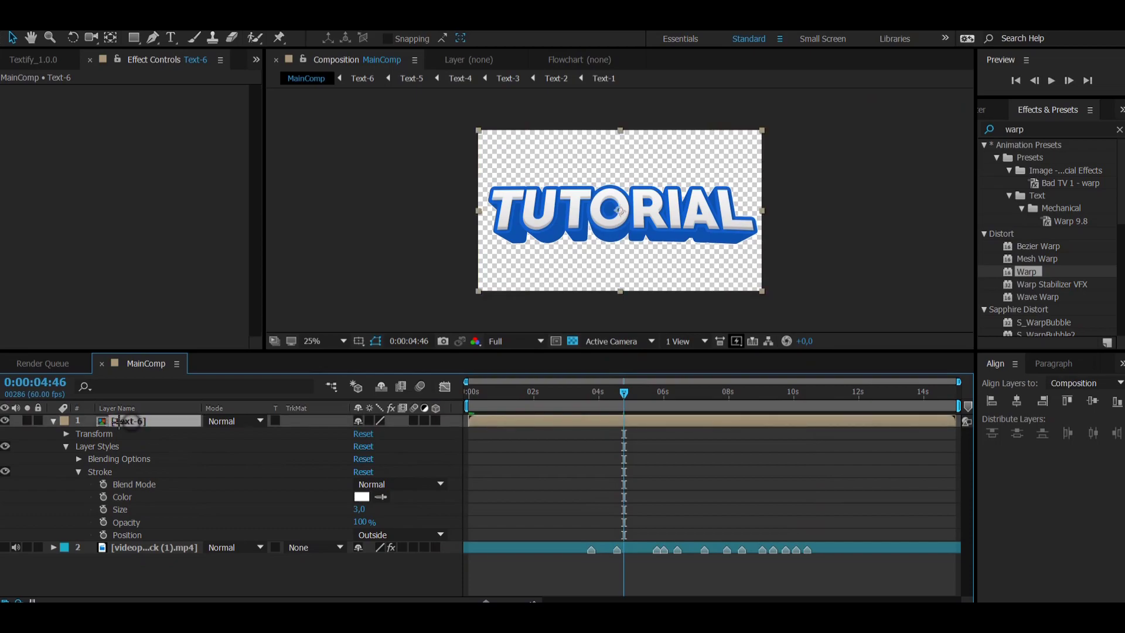
pyautogui.hotkey('ctrl', 'd')
pyautogui.click(53, 421)
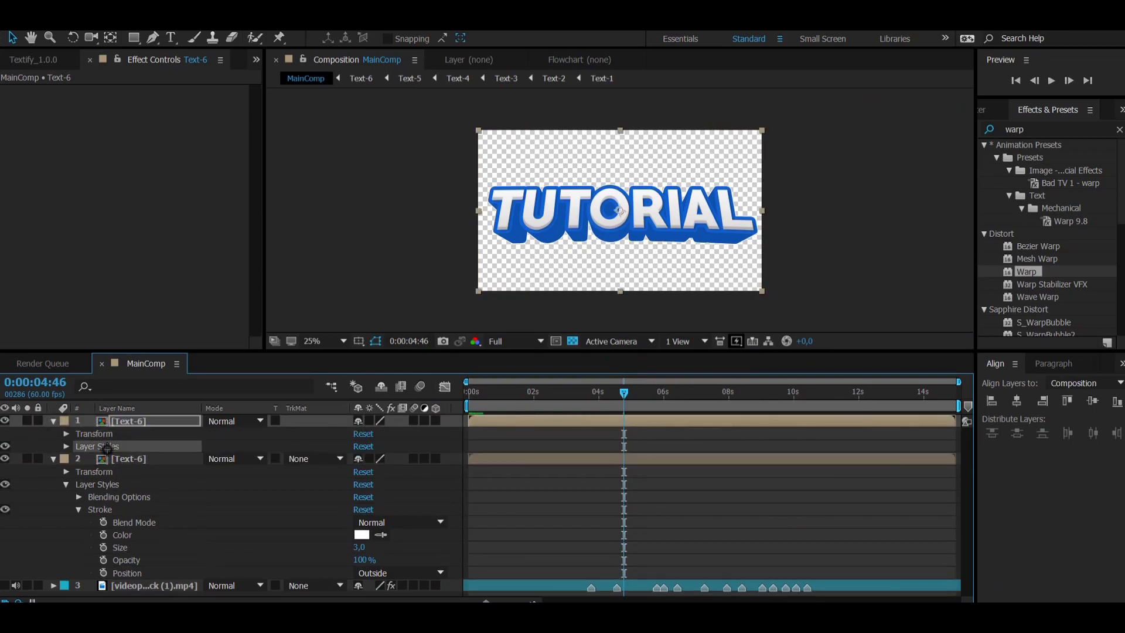
# Search the effects for drop s and apply the Drop Shadow- user preset to the upper Text-6 layer.
pyautogui.click(1081, 128)
pyautogui.press('BackSpace')
pyautogui.press('BackSpace')
pyautogui.press('BackSpace')
pyautogui.press('BackSpace')
pyautogui.write('drop s')
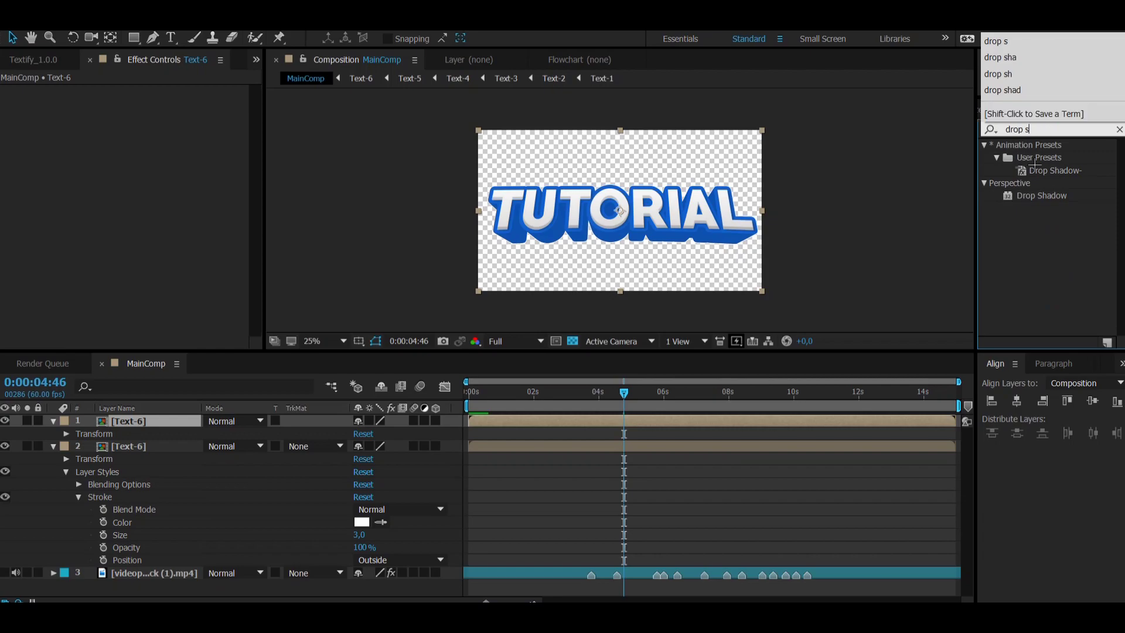
pyautogui.moveTo(1036, 169); pyautogui.dragTo(598, 423)
# Pre-compose the two Text-6 layers together as TEXT!, moving all attributes into the new composition.
pyautogui.rightClick(121, 431)
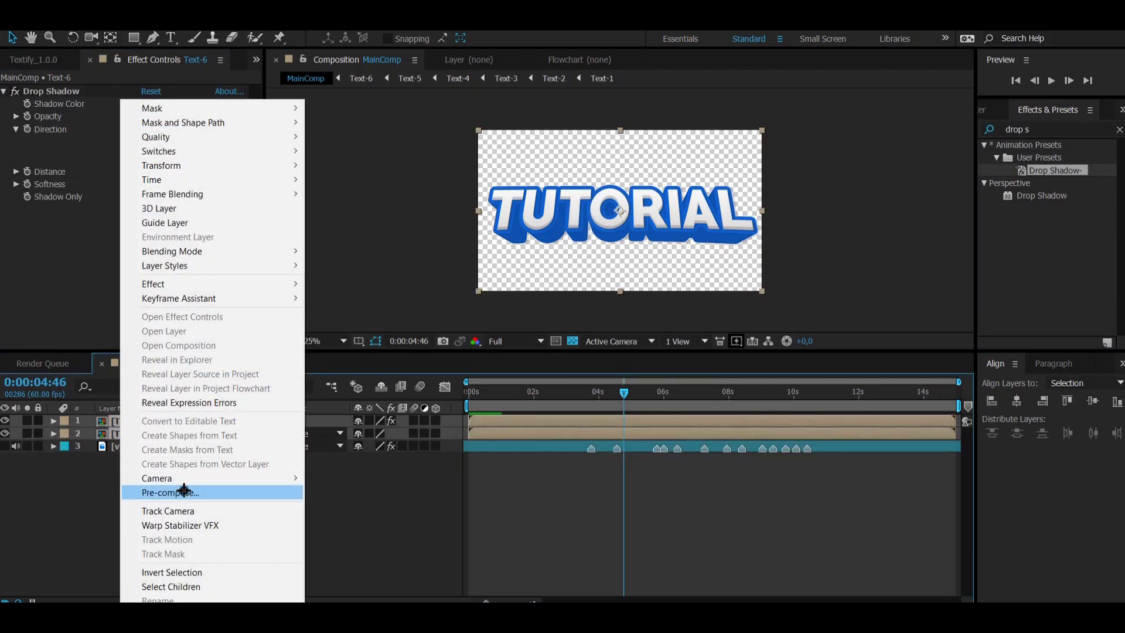
pyautogui.click(150, 494)
pyautogui.write('TEXT!')
pyautogui.click(598, 393)
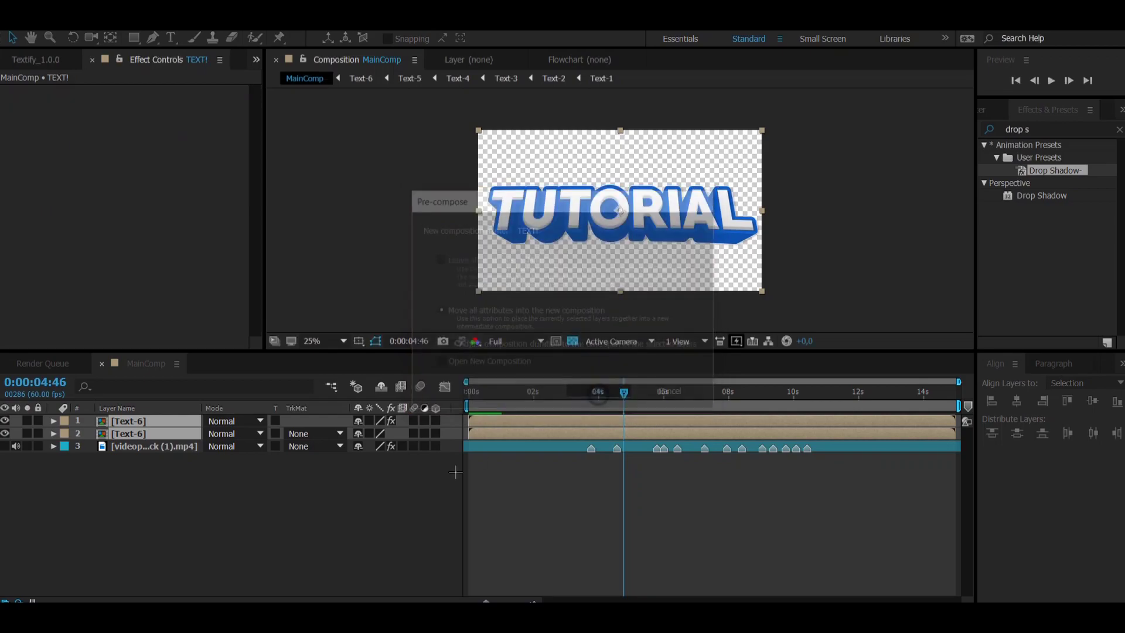
# Set the preview resolution to Quarter and move the current time to the first marker at 0:00:03:45.
pyautogui.moveTo(618, 393); pyautogui.dragTo(579, 394)
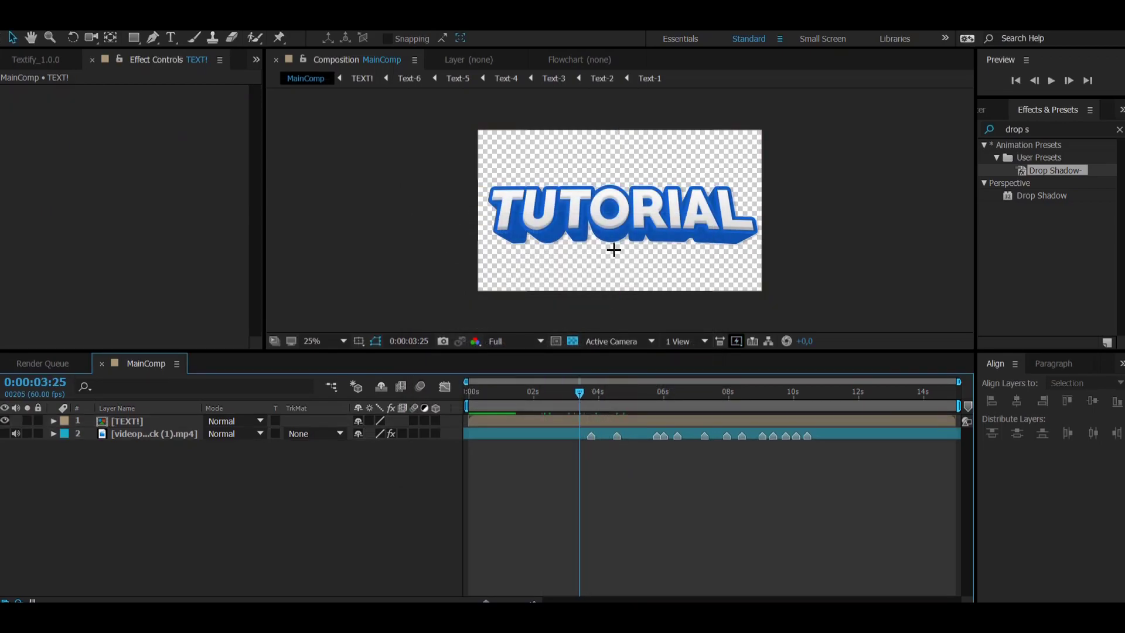
pyautogui.scroll(5, 613, 249)
pyautogui.scroll(-5, 614, 249)
pyautogui.click(509, 341)
pyautogui.click(531, 418)
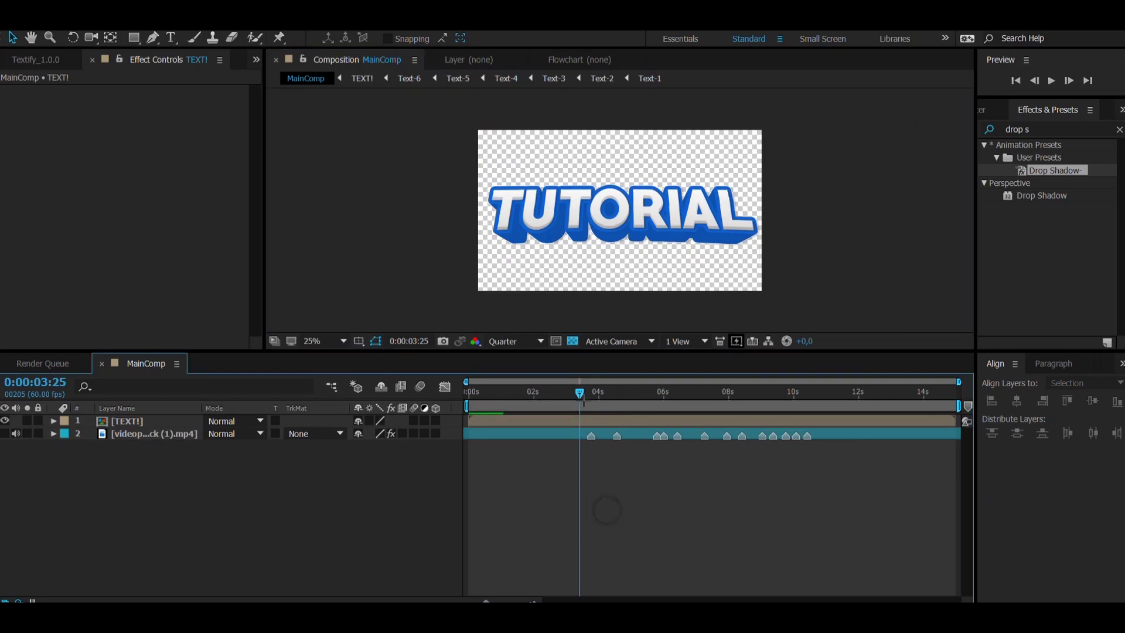
pyautogui.moveTo(580, 393); pyautogui.dragTo(531, 392)
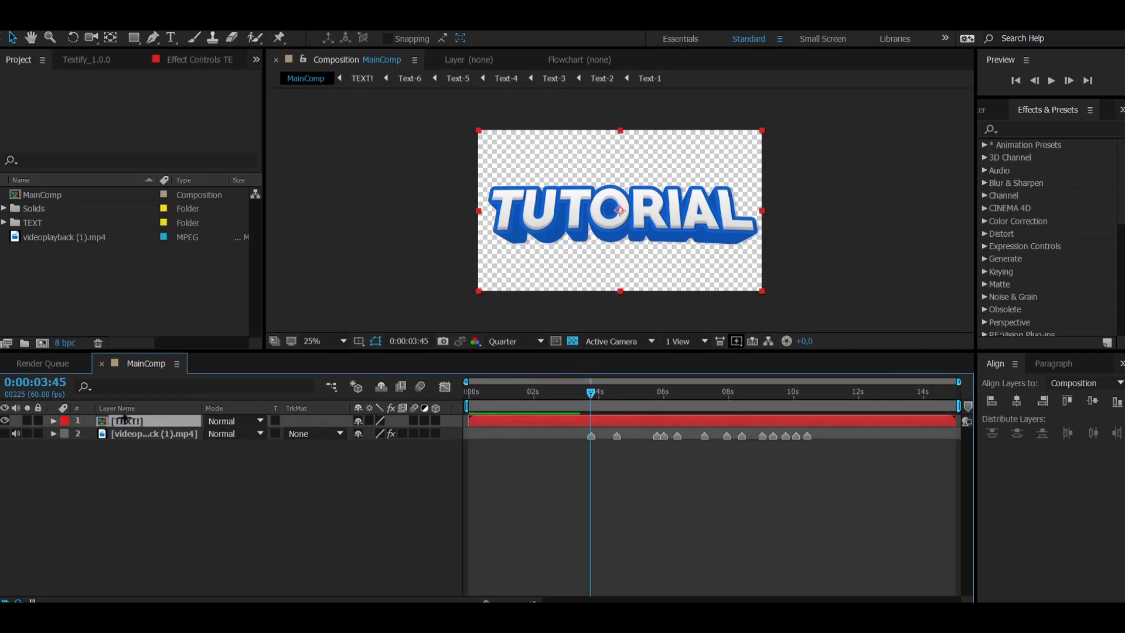
# Open the nested compositions from TEXT! down through the Text precomps to Text-1 with the TUTORIAL text layer.
pyautogui.doubleClick(125, 420)
pyautogui.doubleClick(125, 421)
pyautogui.doubleClick(125, 420)
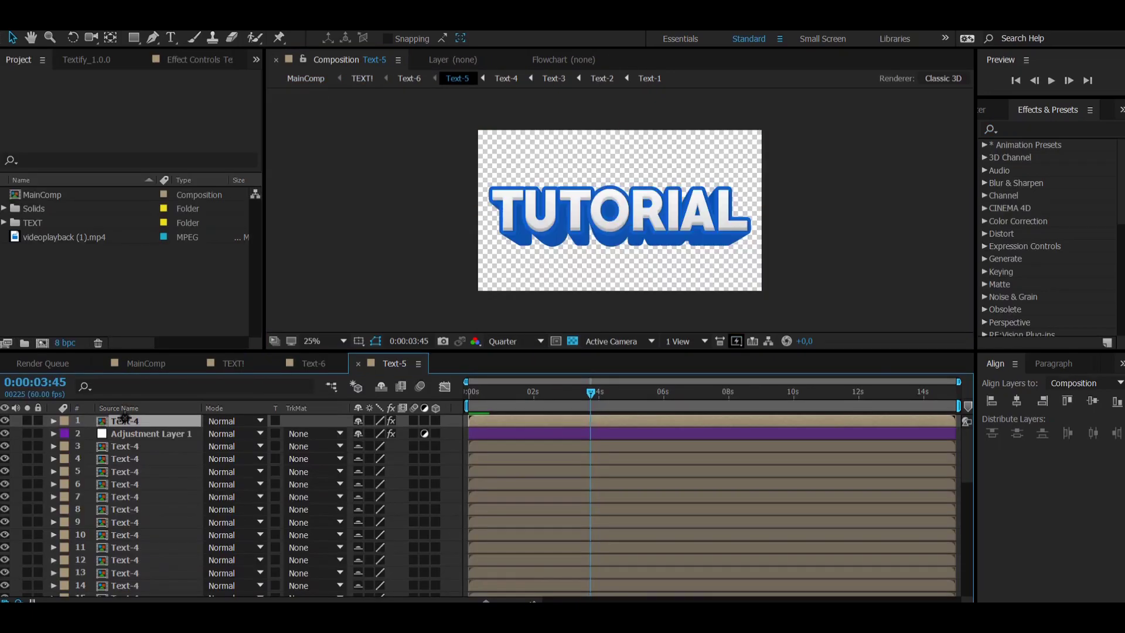
pyautogui.doubleClick(125, 420)
pyautogui.doubleClick(125, 421)
pyautogui.doubleClick(124, 420)
pyautogui.doubleClick(125, 420)
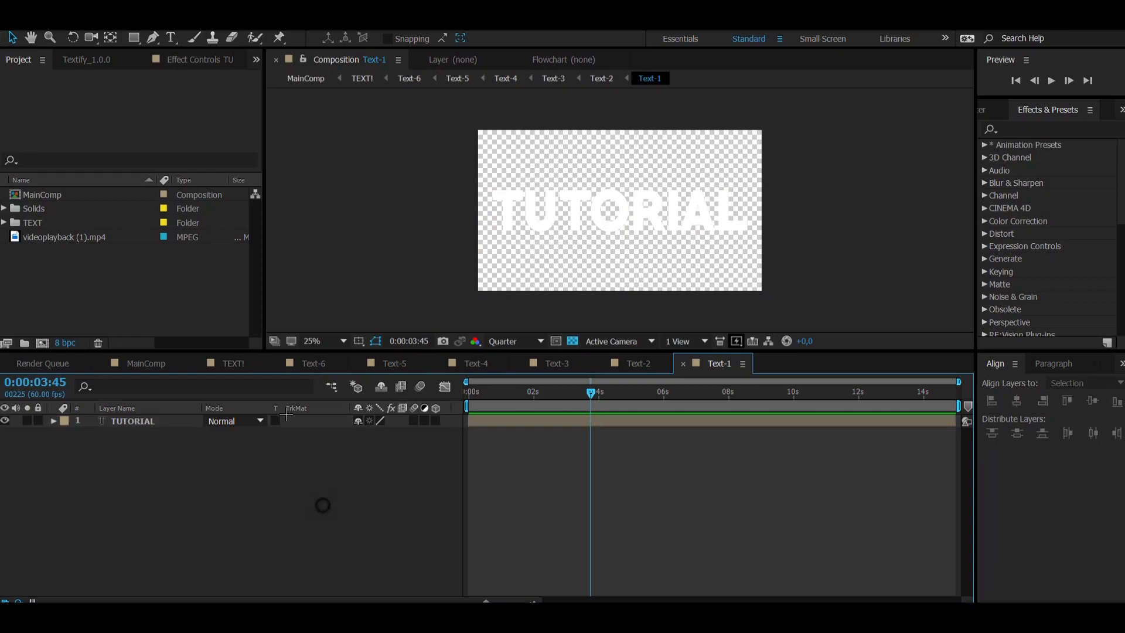
# Close the Text-6 to Text-2 compositions, keeping MainComp, TEXT! and Text-1 open.
pyautogui.click(279, 364)
pyautogui.click(279, 364)
pyautogui.click(279, 364)
pyautogui.click(278, 363)
pyautogui.click(279, 364)
pyautogui.click(279, 364)
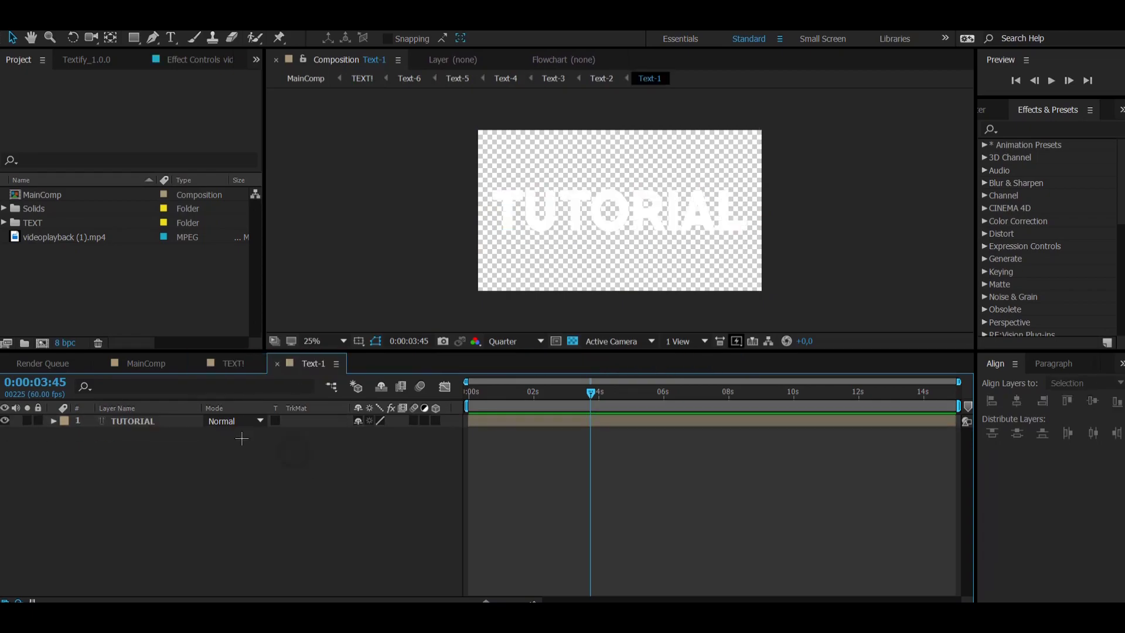
# Paste the marked videoplayback (1).mp4 layer into Text-1 below the TUTORIAL layer and move the current time to 0:00:03:10.
pyautogui.hotkey('ctrl', 'v')
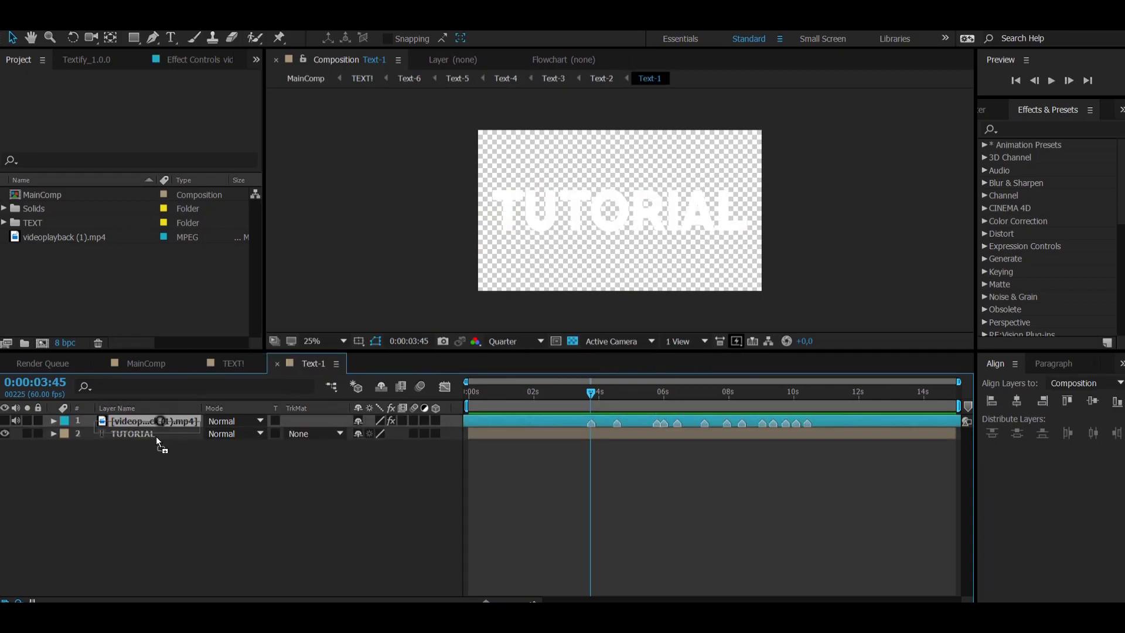
pyautogui.click(167, 421)
pyautogui.click(296, 476)
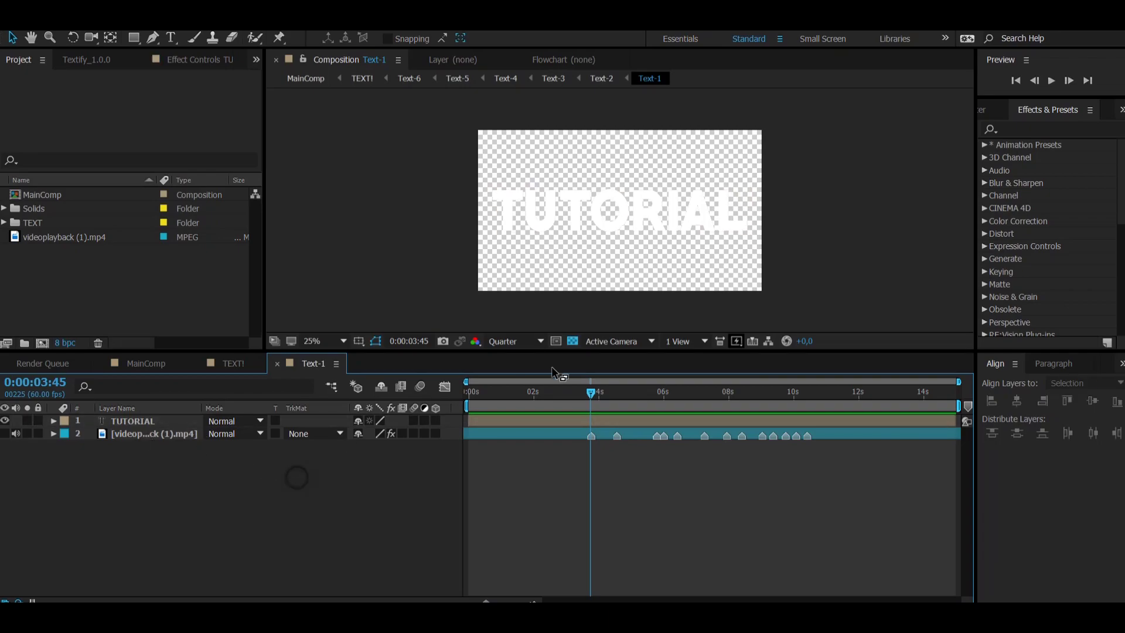
pyautogui.click(571, 398)
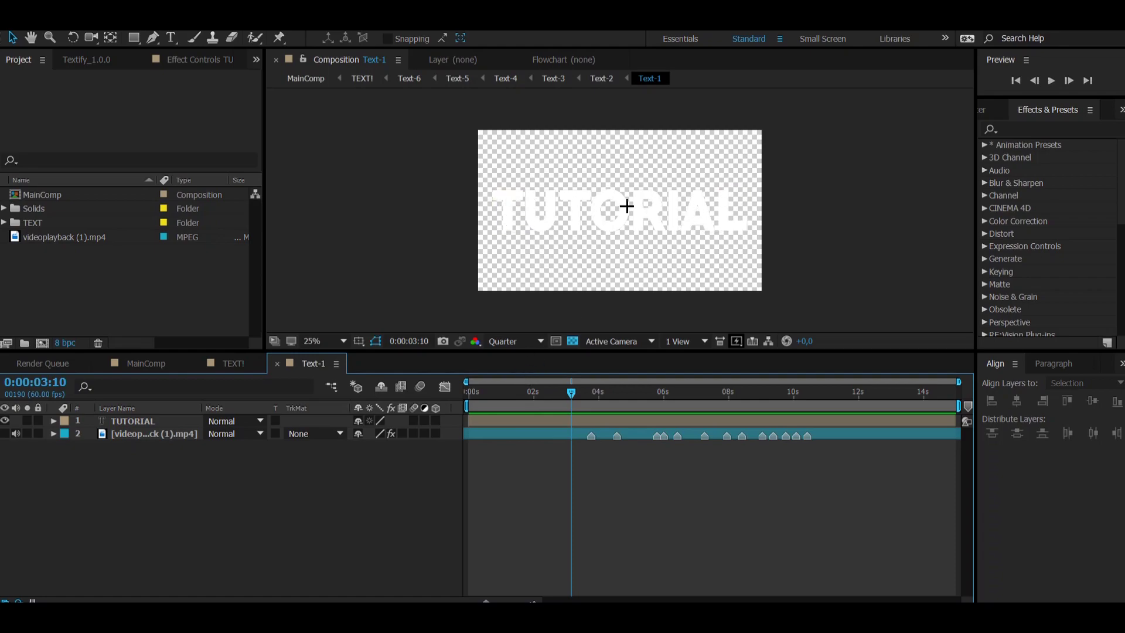
# Create shapes from the TUTORIAL text layer.
pyautogui.click(149, 423)
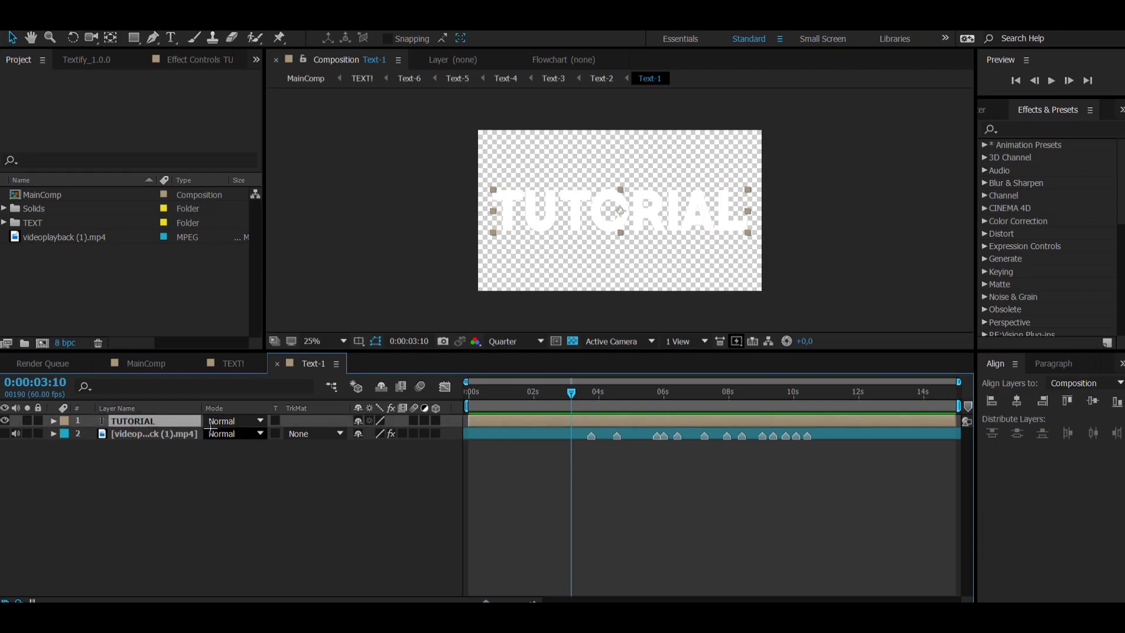
pyautogui.rightClick(146, 421)
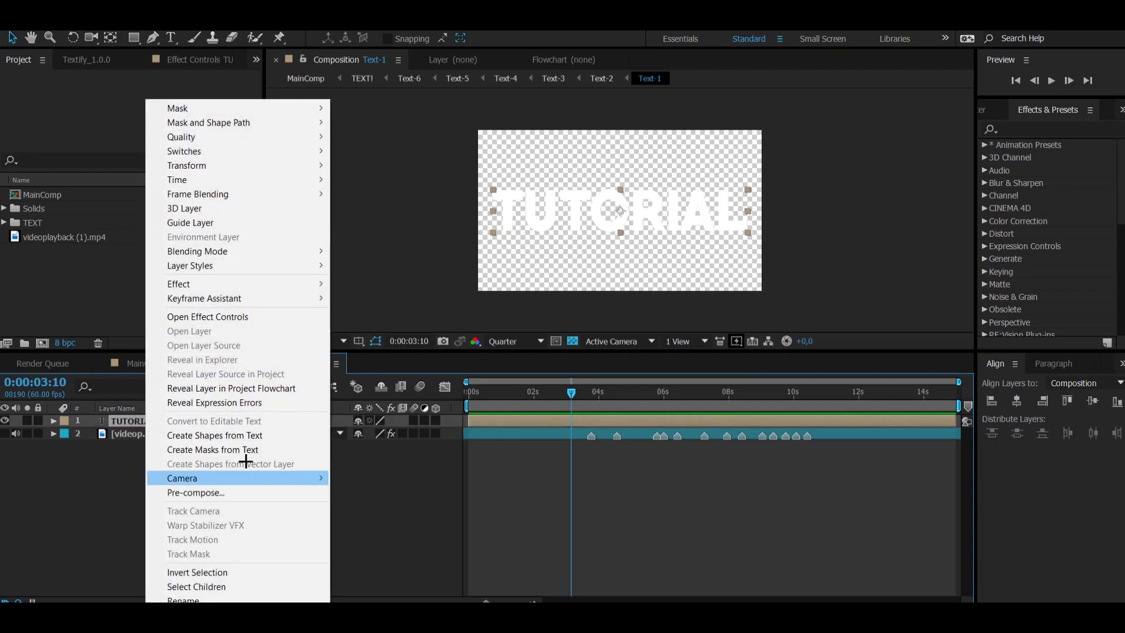
pyautogui.click(278, 441)
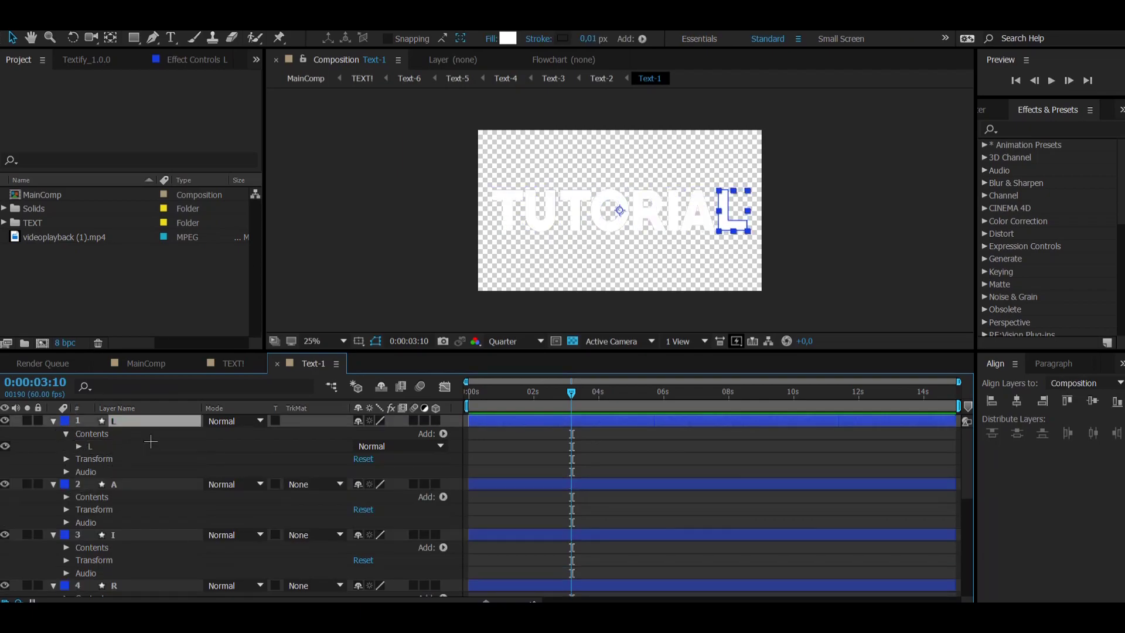
# Delete the surplus letter groups from the A and I shape layers so each contains only its own letter.
pyautogui.click(53, 421)
pyautogui.click(65, 445)
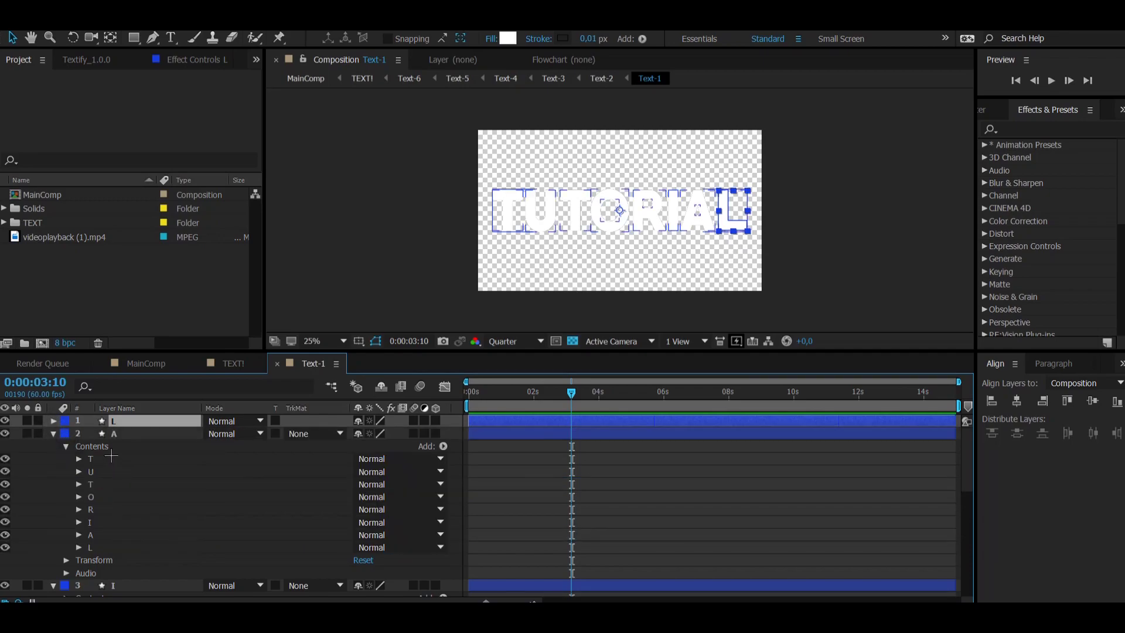
pyautogui.moveTo(111, 454); pyautogui.dragTo(100, 516)
pyautogui.press('Delete')
pyautogui.click(53, 434)
pyautogui.press('F2')
pyautogui.click(66, 459)
pyautogui.moveTo(111, 469); pyautogui.dragTo(100, 522)
pyautogui.press('Delete')
pyautogui.click(99, 484)
pyautogui.press('Delete')
# Delete the surplus letter groups from the R and O shape layers so each contains only its own letter.
pyautogui.click(53, 446)
pyautogui.click(67, 472)
pyautogui.press('Delete')
pyautogui.press('Delete')
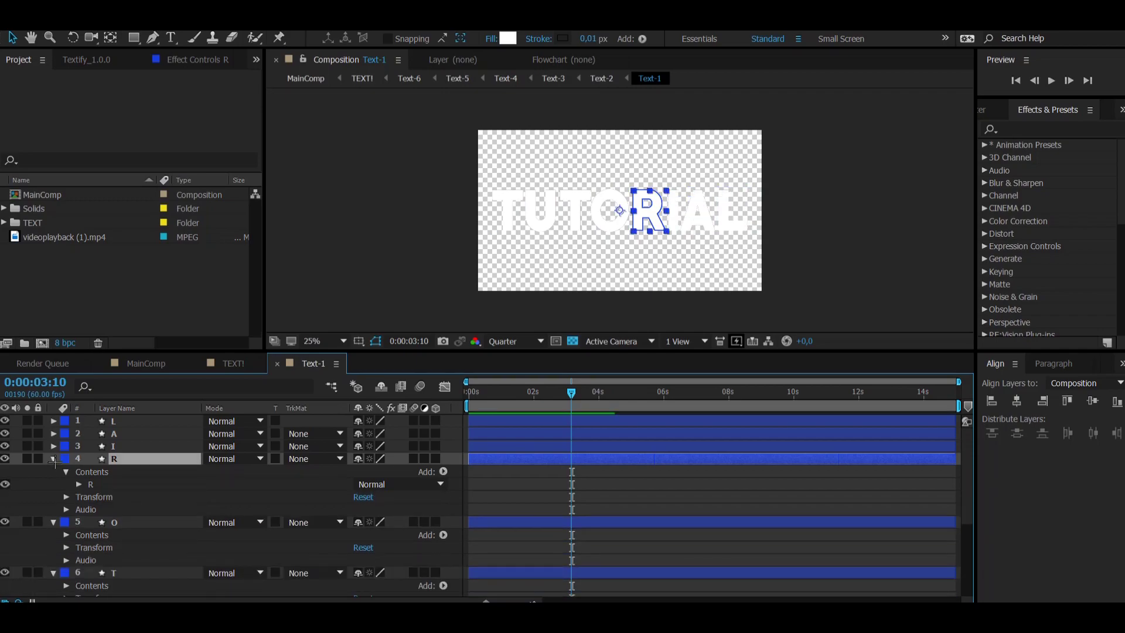
pyautogui.click(54, 458)
pyautogui.click(66, 484)
pyautogui.click(100, 496)
pyautogui.press('Delete')
pyautogui.press('Delete')
pyautogui.press('Delete')
pyautogui.press('Delete')
# Delete the surplus letter groups from the T layer below O and from the U layer, keeping only their own letters.
pyautogui.click(53, 463)
pyautogui.click(66, 489)
pyautogui.click(90, 502)
pyautogui.press('Delete')
pyautogui.press('Delete')
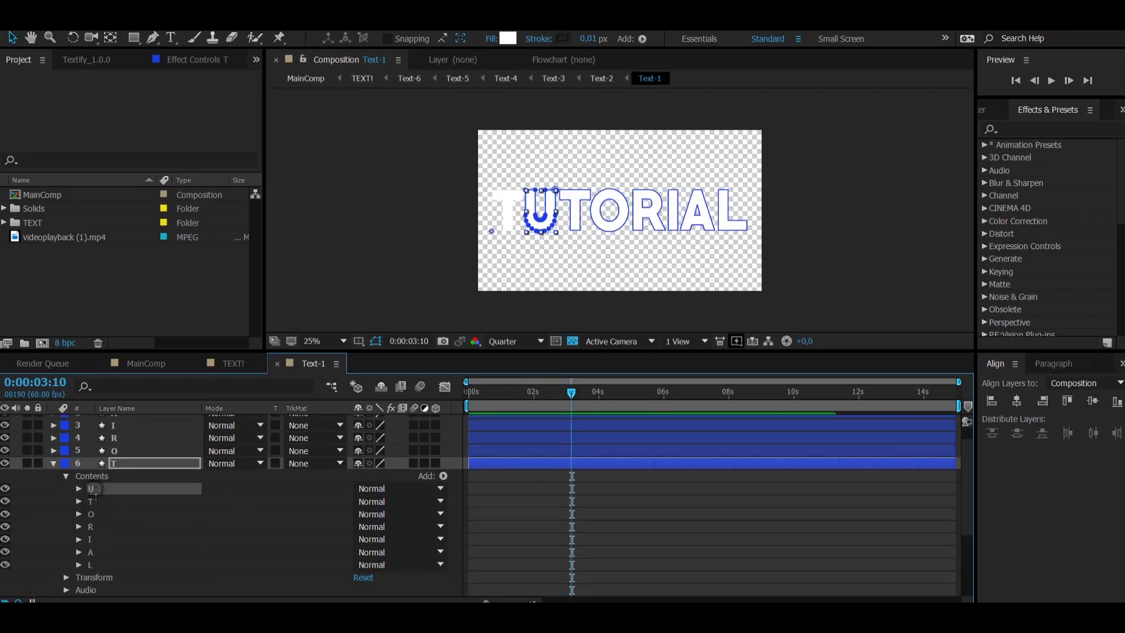
pyautogui.moveTo(109, 502); pyautogui.dragTo(103, 552)
pyautogui.press('Delete')
pyautogui.click(53, 463)
pyautogui.click(66, 501)
pyautogui.press('Delete')
pyautogui.moveTo(111, 501); pyautogui.dragTo(110, 565)
pyautogui.press('Delete')
# Delete every letter group except the initial T from shape layer 8 and collapse the layer.
pyautogui.click(53, 463)
pyautogui.click(53, 509)
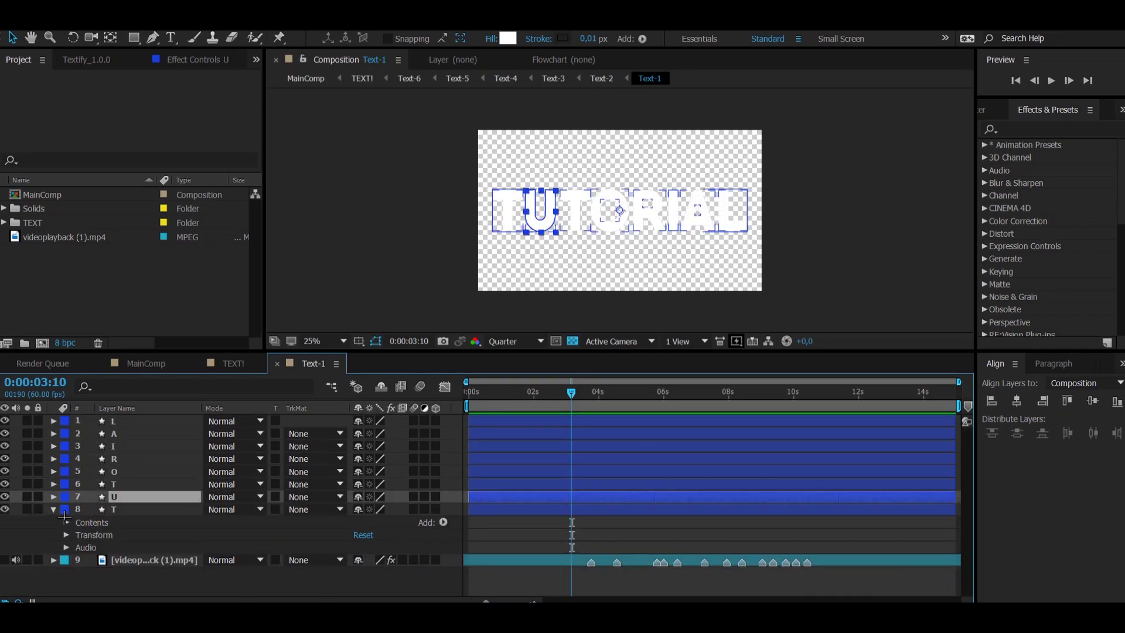
pyautogui.click(67, 522)
pyautogui.scroll(-1, 99, 515)
pyautogui.moveTo(111, 473); pyautogui.dragTo(111, 480)
pyautogui.moveTo(111, 480); pyautogui.dragTo(110, 553)
pyautogui.press('Delete')
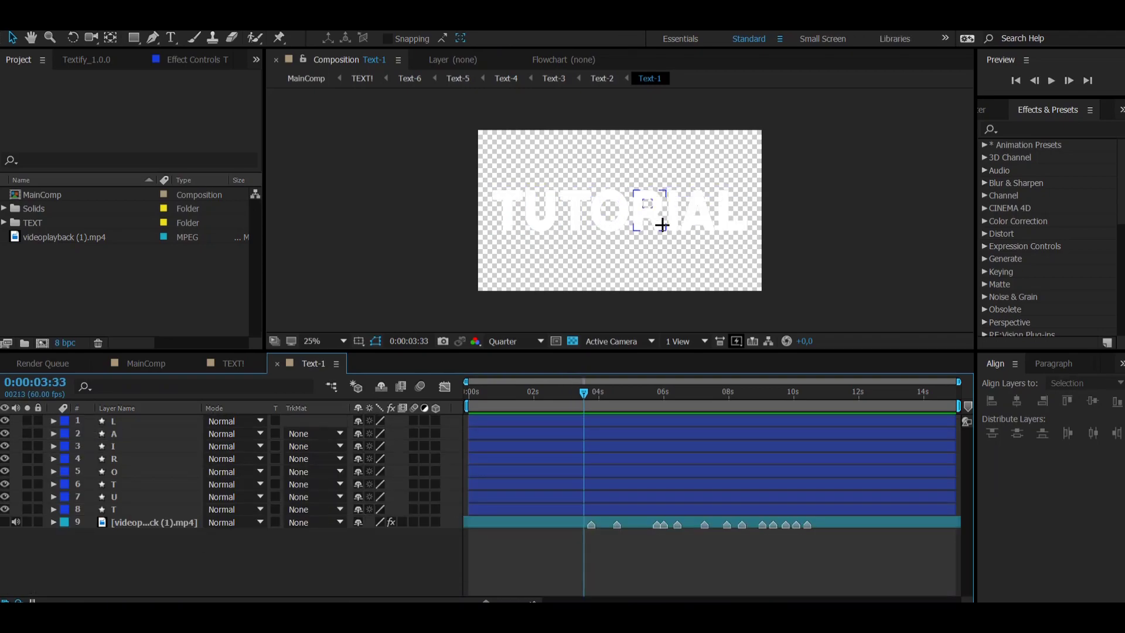
pyautogui.click(672, 225)
pyautogui.click(665, 219)
pyautogui.click(694, 231)
pyautogui.click(532, 224)
pyautogui.click(624, 231)
# Hide the L, A, U and initial T layers, leaving only the middle letters TORI shown, and collapse their properties.
pyautogui.click(5, 421)
pyautogui.click(53, 433)
pyautogui.click(5, 433)
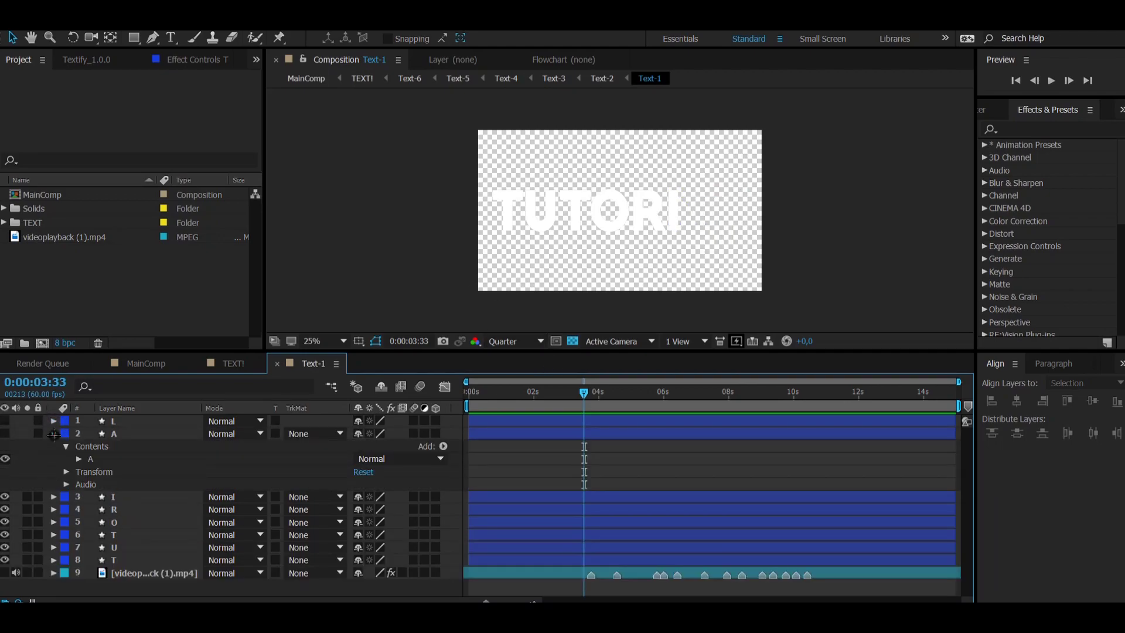
pyautogui.click(54, 434)
pyautogui.click(4, 509)
pyautogui.click(54, 509)
pyautogui.click(53, 496)
pyautogui.click(5, 496)
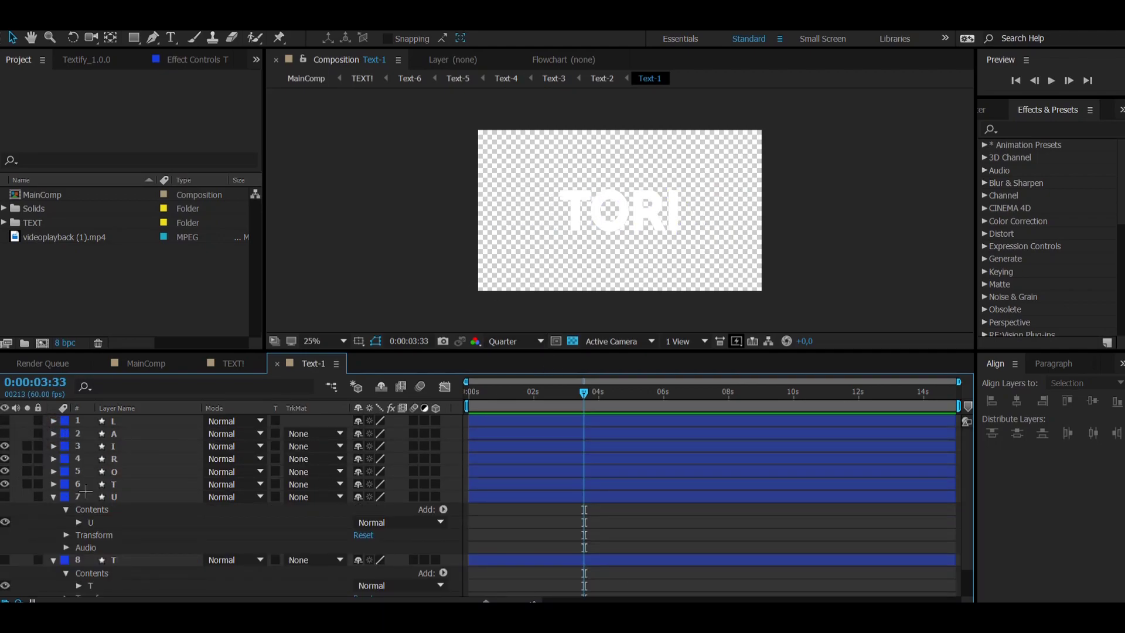
pyautogui.click(54, 497)
pyautogui.click(53, 509)
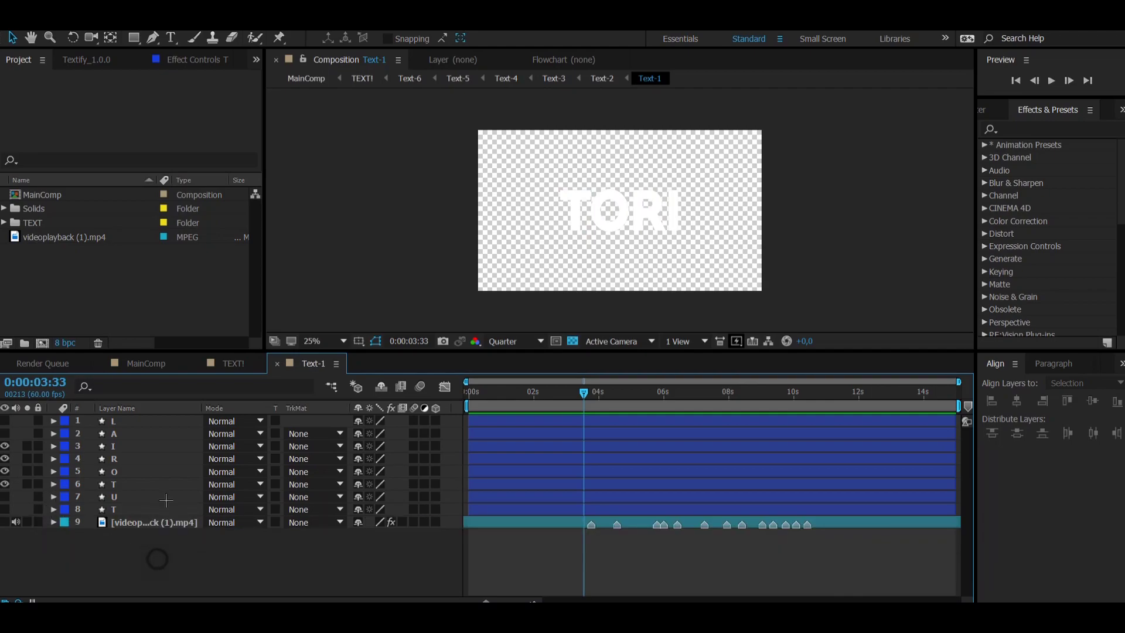
# Center the anchor points of the I, R, O and middle T layers on their letters.
pyautogui.click(127, 446)
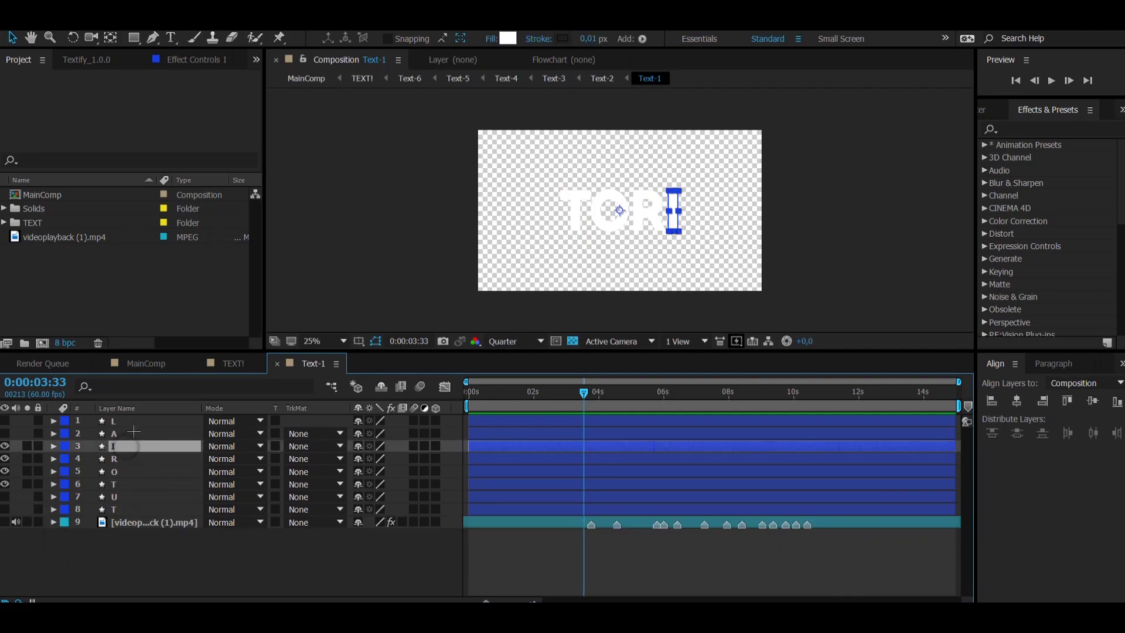
pyautogui.click(118, 462)
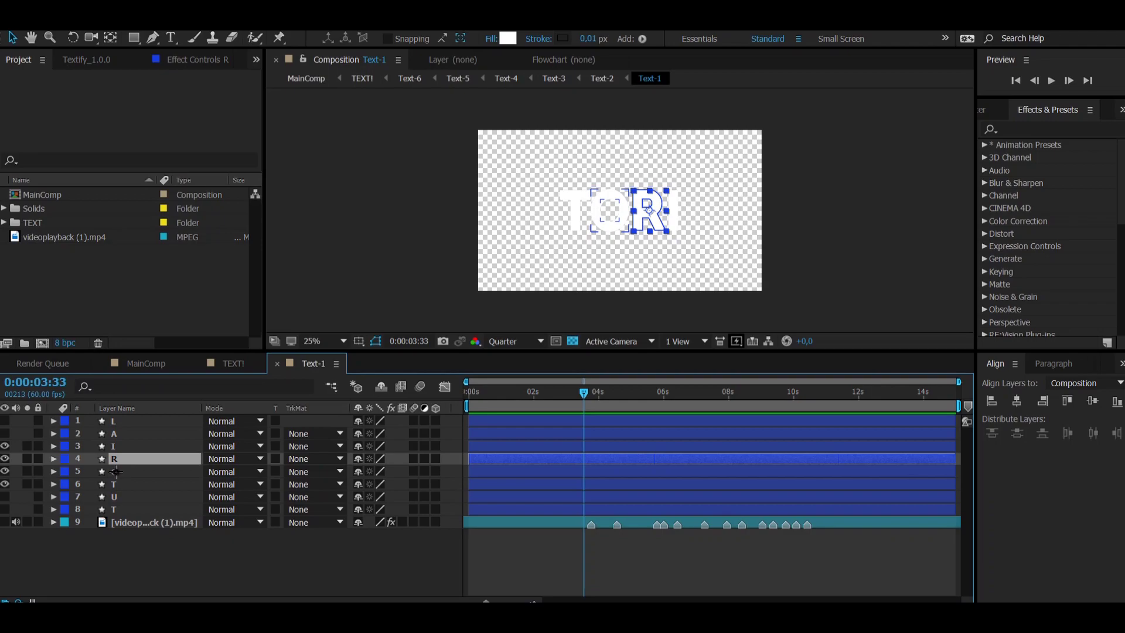
pyautogui.click(116, 472)
pyautogui.click(122, 484)
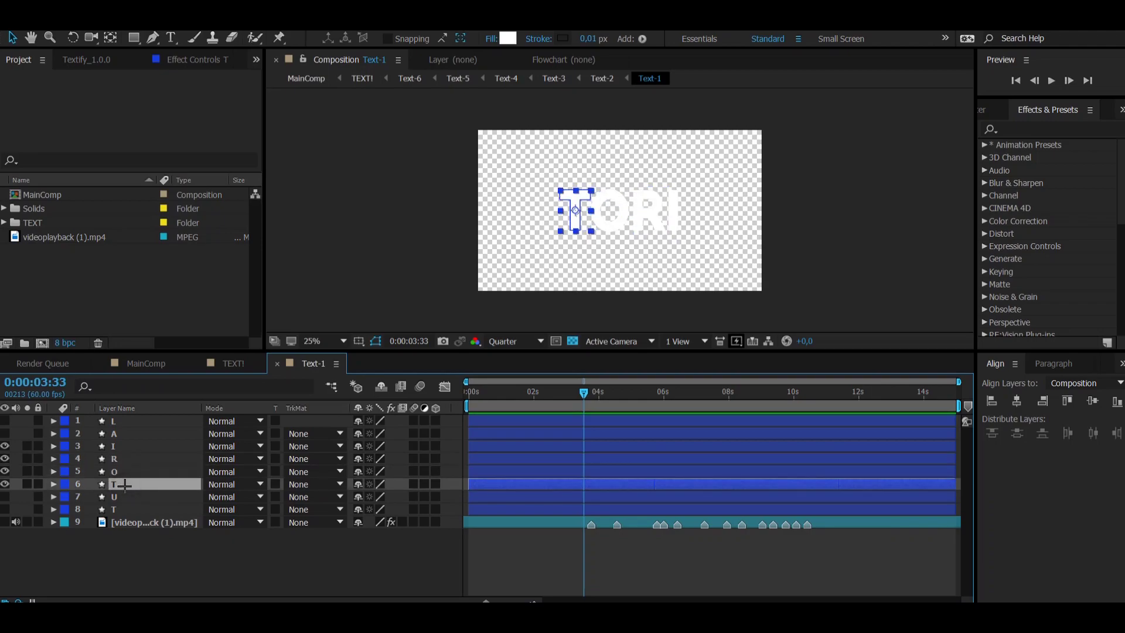
pyautogui.click(208, 576)
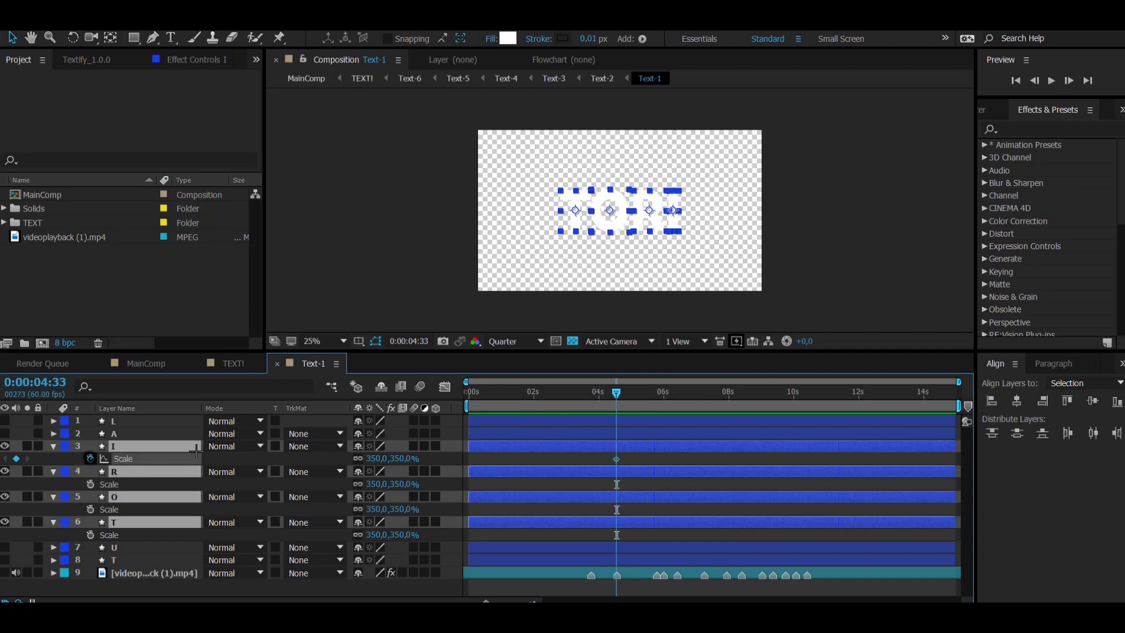
# Add Scale keyframes to the I, R, O and T layers at 0:00:04:33 and set their Scale to 0% at 0:00:03:47.
pyautogui.click(91, 458)
pyautogui.click(573, 391)
pyautogui.press('space')
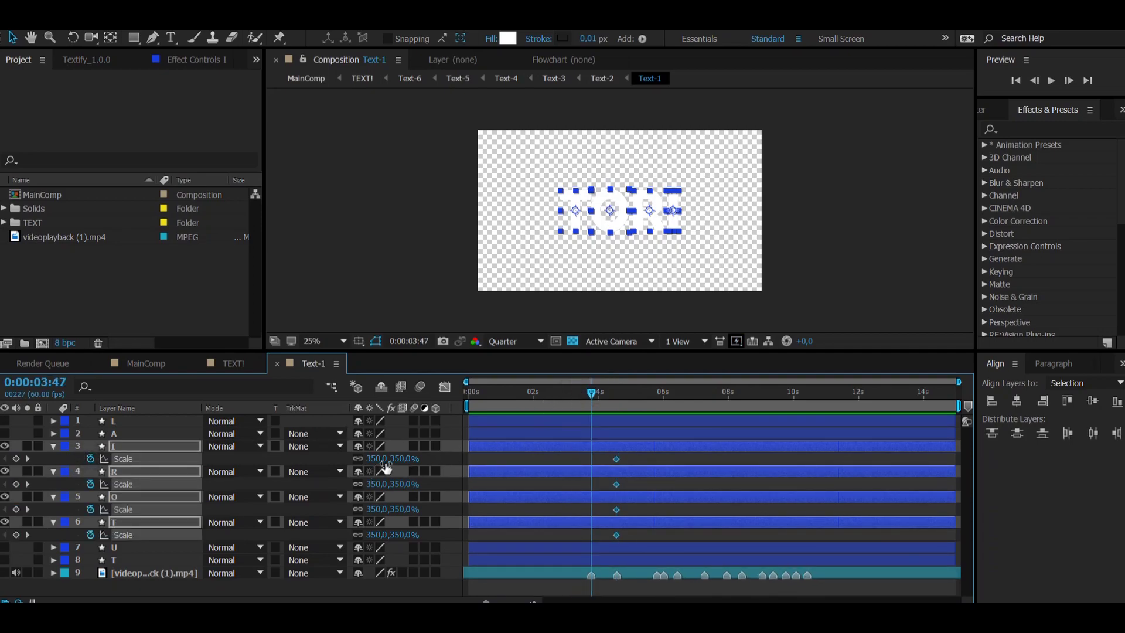
pyautogui.click(392, 458)
pyautogui.write('0')
pyautogui.press('Return')
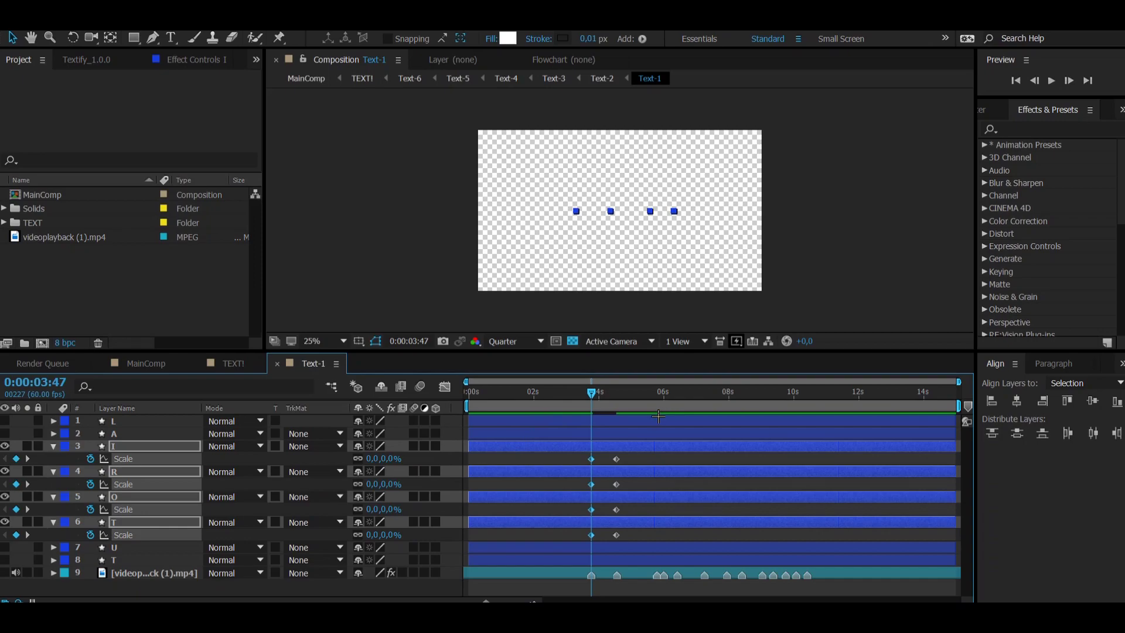
# Apply Easy Ease to all Scale keyframes of the four letters, with the first keyframes shifted slightly before the first marker.
pyautogui.moveTo(589, 459); pyautogui.dragTo(647, 542)
pyautogui.press('F9')
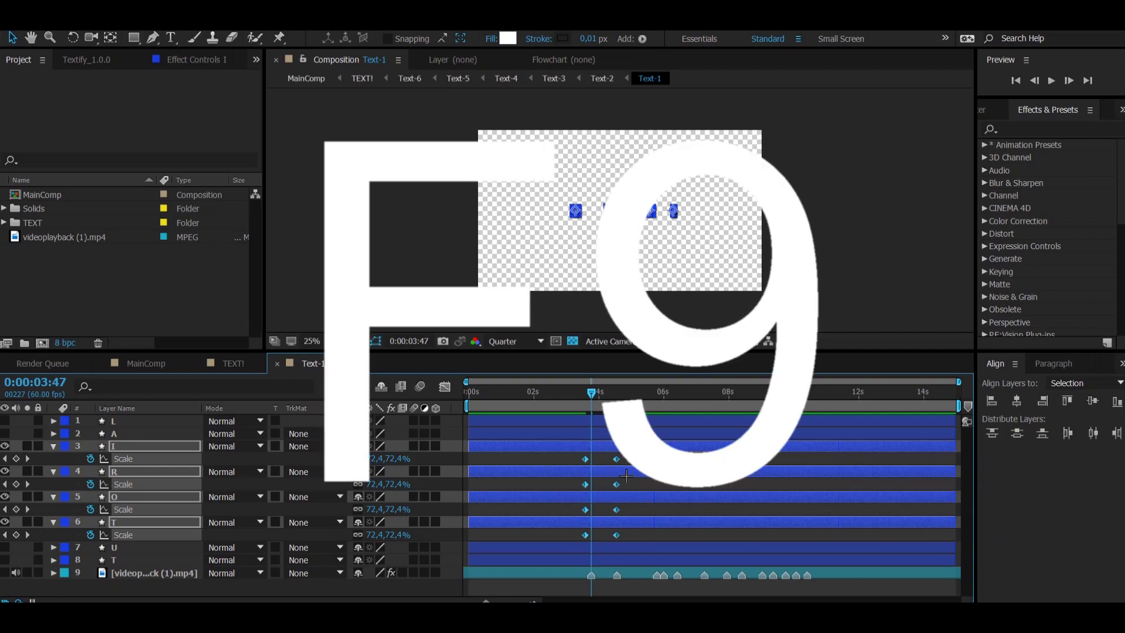
pyautogui.click(639, 461)
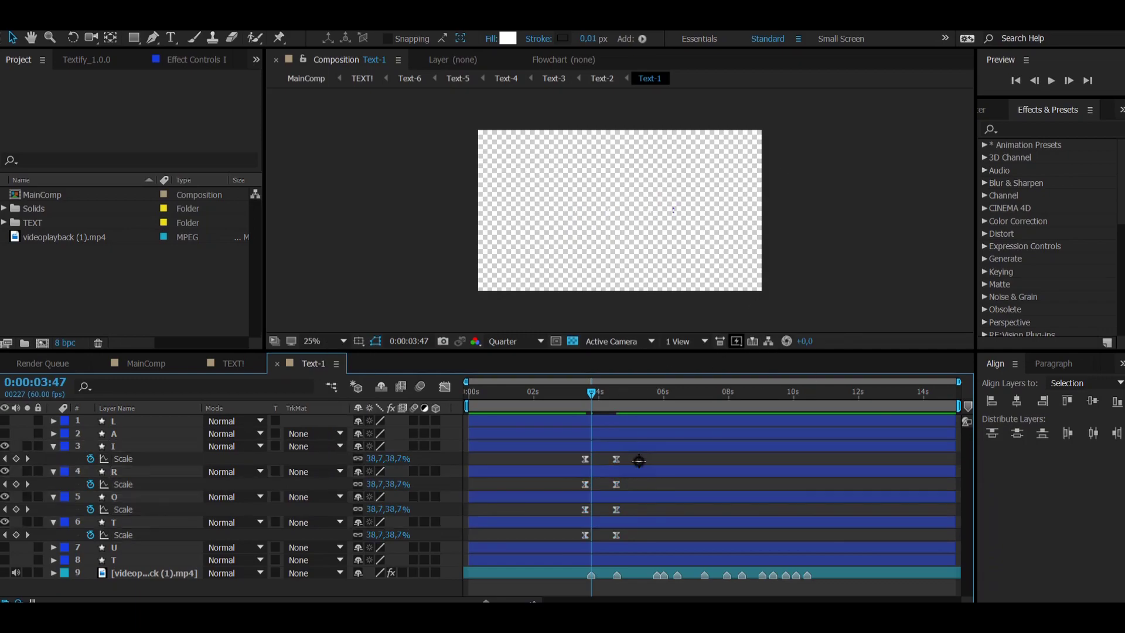
# Reshape the middle T layer's Scale curve in the graph editor so it rises steeply at the start and eases out.
pyautogui.scroll(-2, 620, 477)
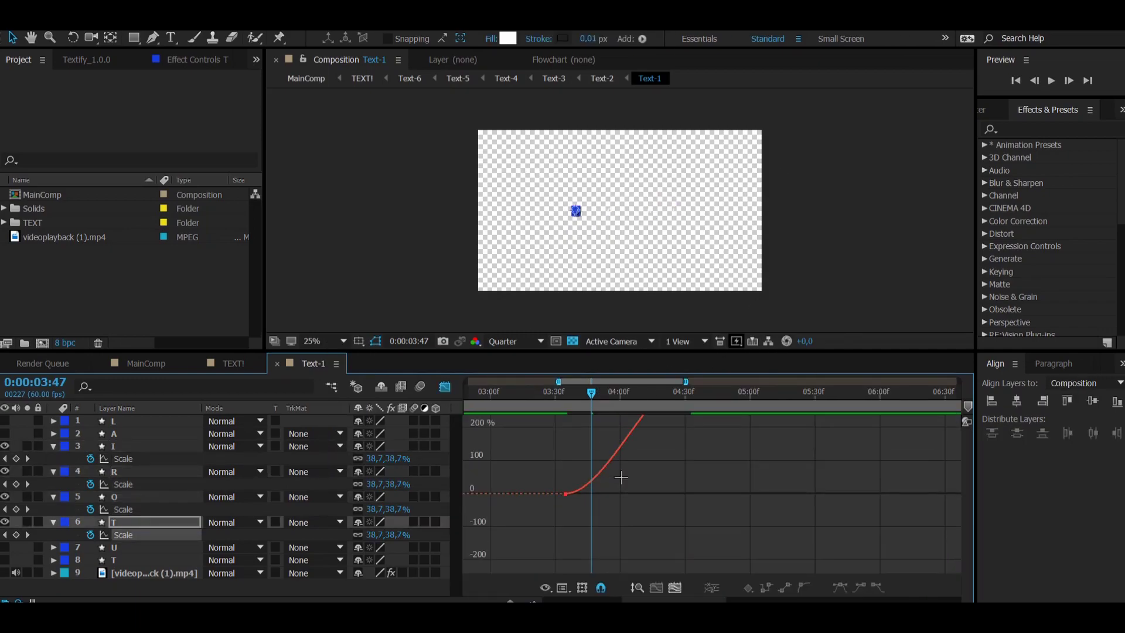
pyautogui.scroll(2, 621, 477)
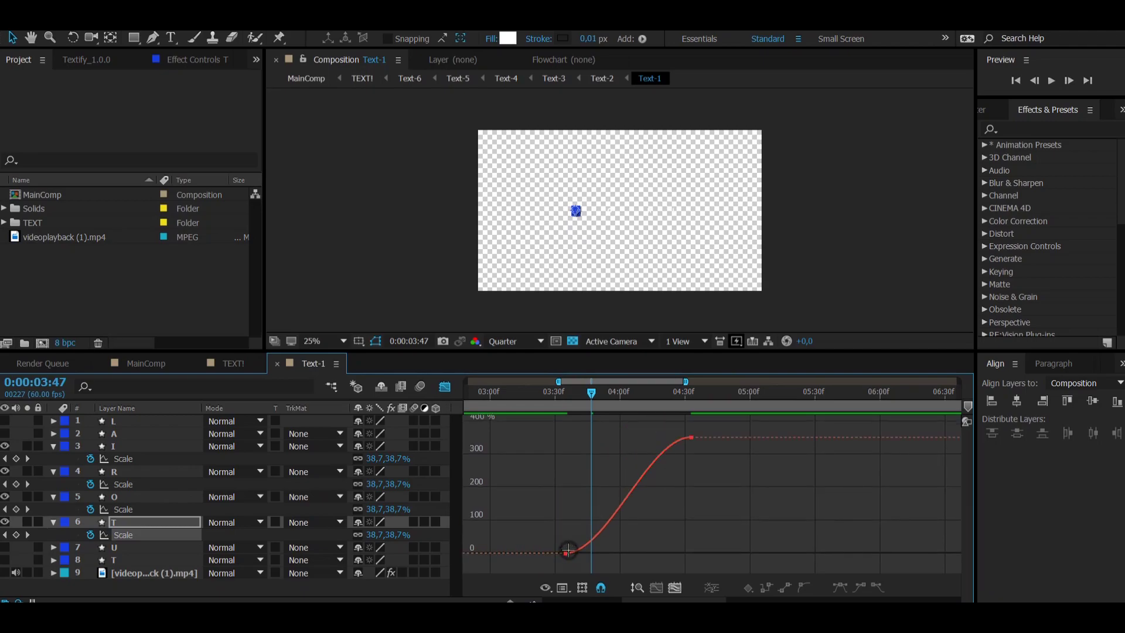
pyautogui.click(567, 554)
pyautogui.moveTo(616, 553); pyautogui.dragTo(566, 471)
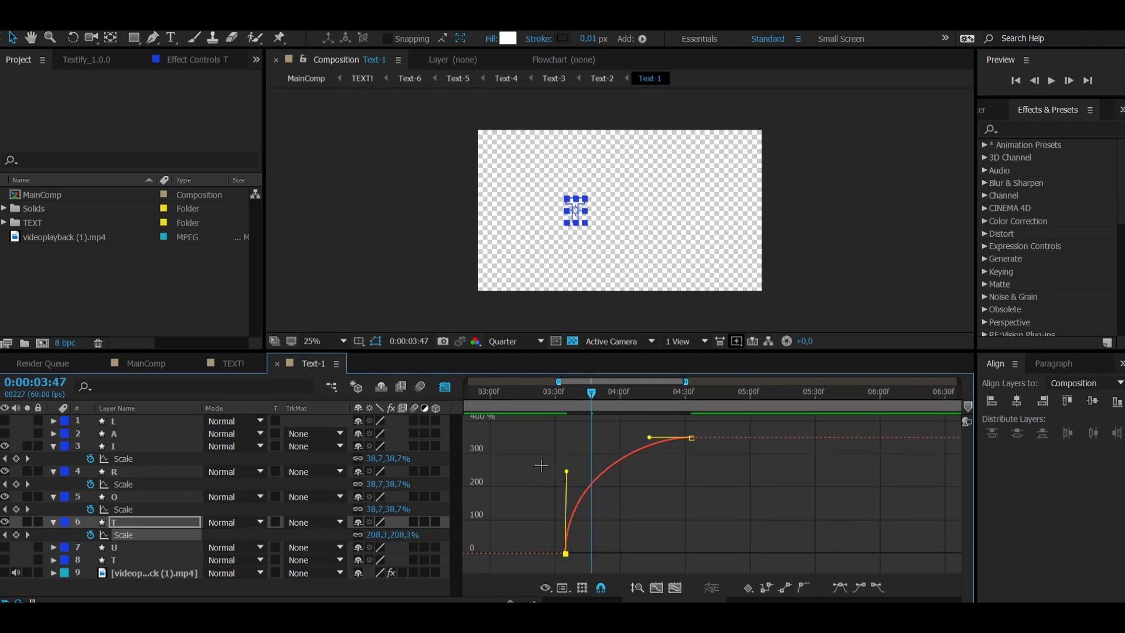
# Reshape the O layer's Scale curve in the graph editor to the same steep start and soft finish.
pyautogui.hotkey('shift', 'F3')
pyautogui.moveTo(718, 505); pyautogui.dragTo(504, 517)
pyautogui.hotkey('shift', 'F3')
pyautogui.click(569, 555)
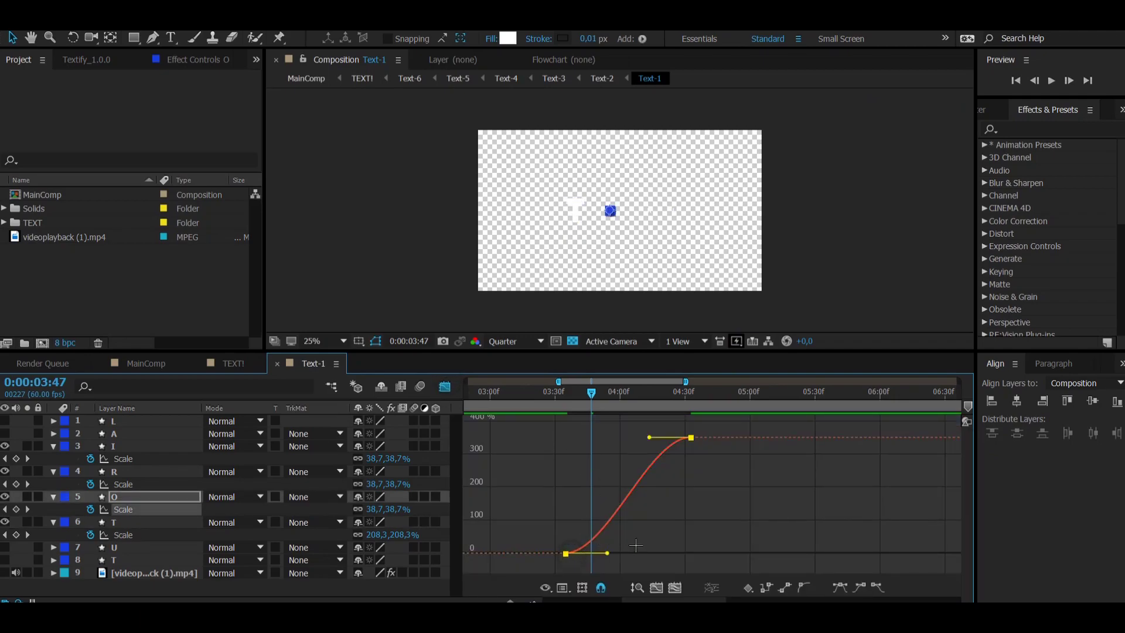
pyautogui.moveTo(610, 553); pyautogui.dragTo(566, 462)
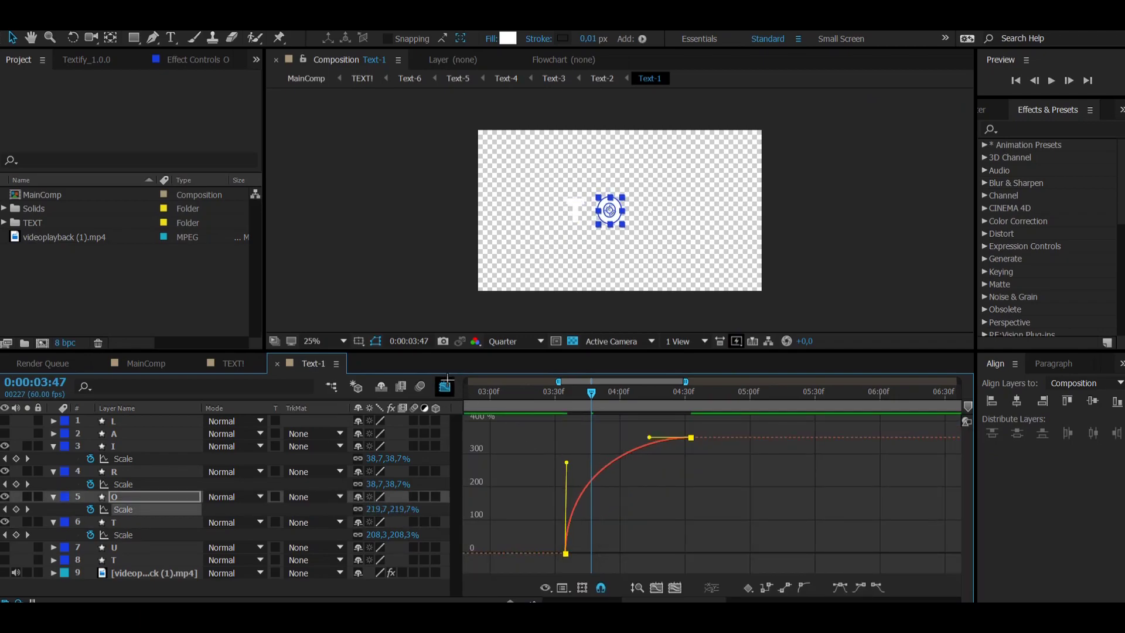
# Leave the graph editor and play back the scale-up animation of the TORI letters.
pyautogui.click(445, 386)
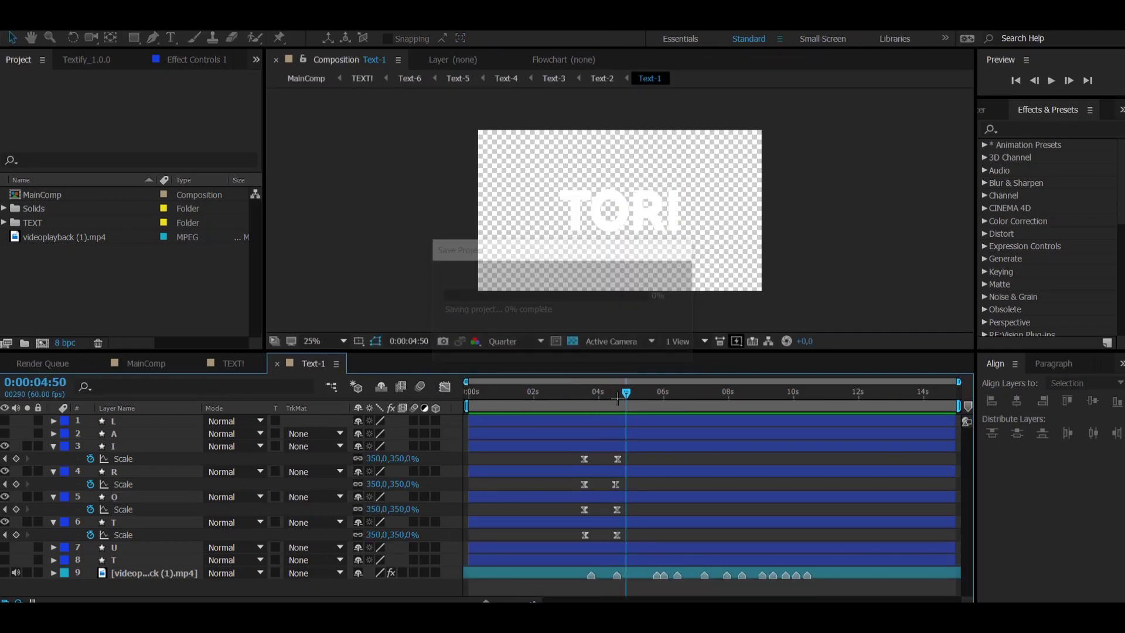
pyautogui.moveTo(625, 393); pyautogui.dragTo(558, 393)
pyautogui.press('space')
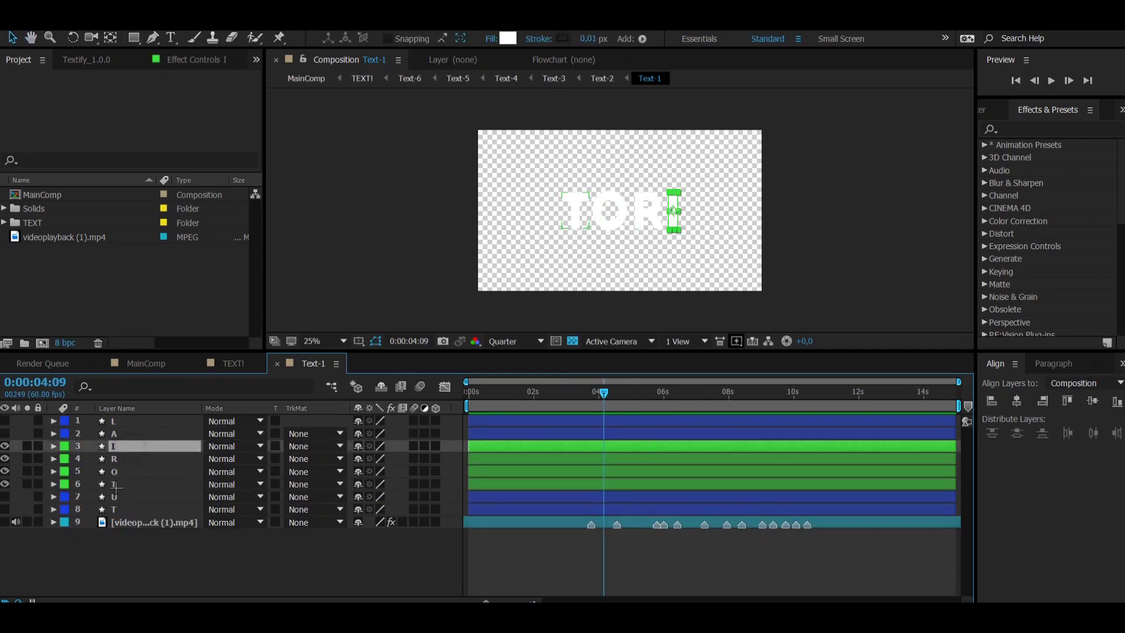
# Hide and collapse the green I, R, O and T layers, and make the L and A layers visible and selected.
pyautogui.keyDown('shift'); pyautogui.click(114, 485); pyautogui.keyUp('shift')
pyautogui.press('u')
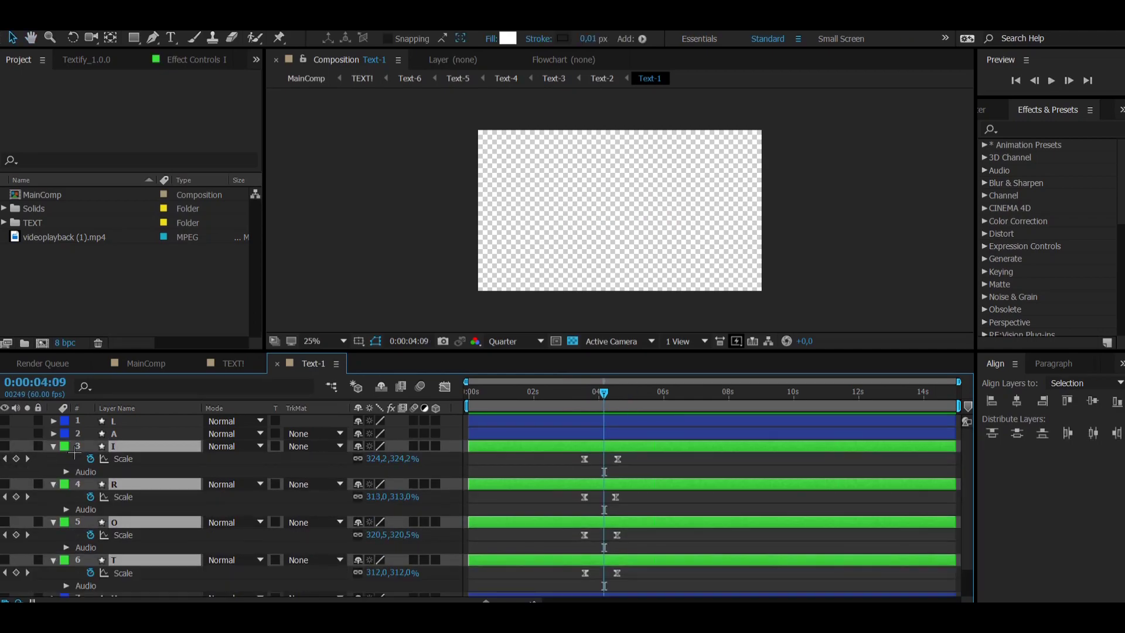
pyautogui.click(54, 446)
pyautogui.click(117, 435)
pyautogui.keyDown('shift'); pyautogui.click(119, 420); pyautogui.keyUp('shift')
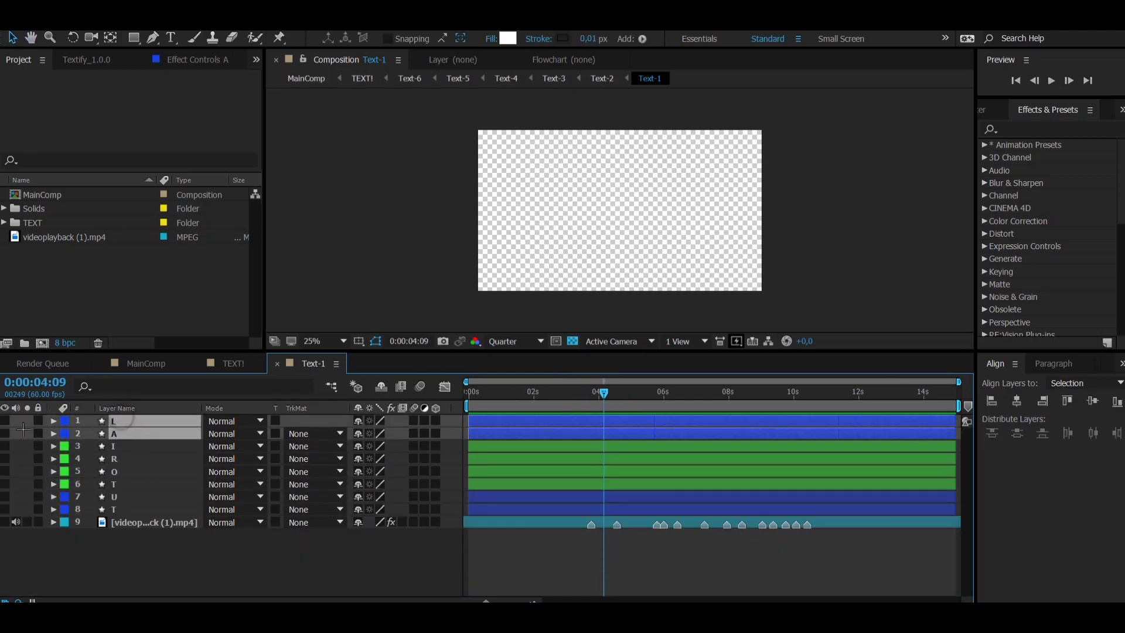
pyautogui.click(4, 422)
pyautogui.click(53, 421)
pyautogui.click(53, 434)
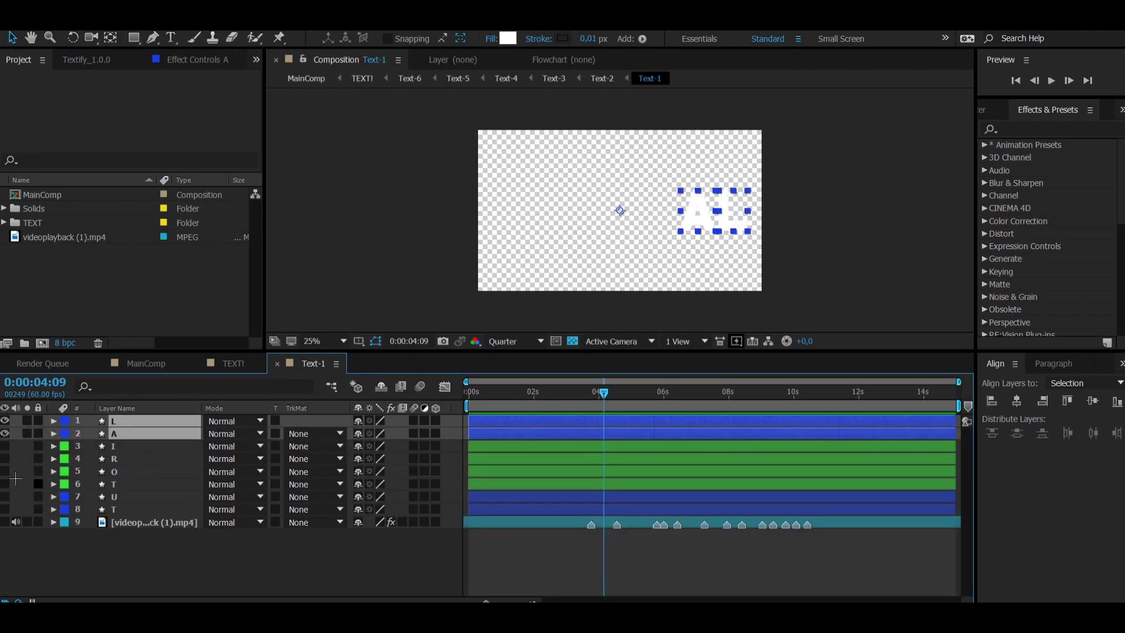
# Make the blue U and first T layers visible alongside the A and L layers.
pyautogui.click(130, 495)
pyautogui.keyDown('shift'); pyautogui.click(124, 509); pyautogui.keyUp('shift')
pyautogui.click(5, 496)
pyautogui.click(53, 477)
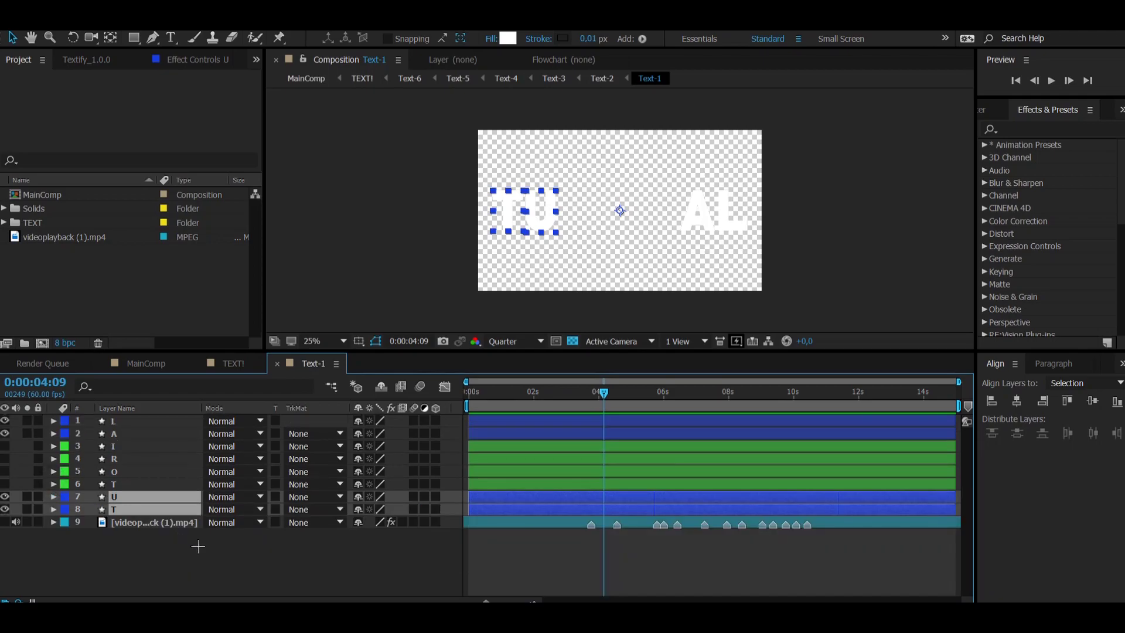
pyautogui.click(221, 555)
# Move the first T layer's X Position keyframe to about 0:00:05:05.
pyautogui.moveTo(616, 393); pyautogui.dragTo(610, 405)
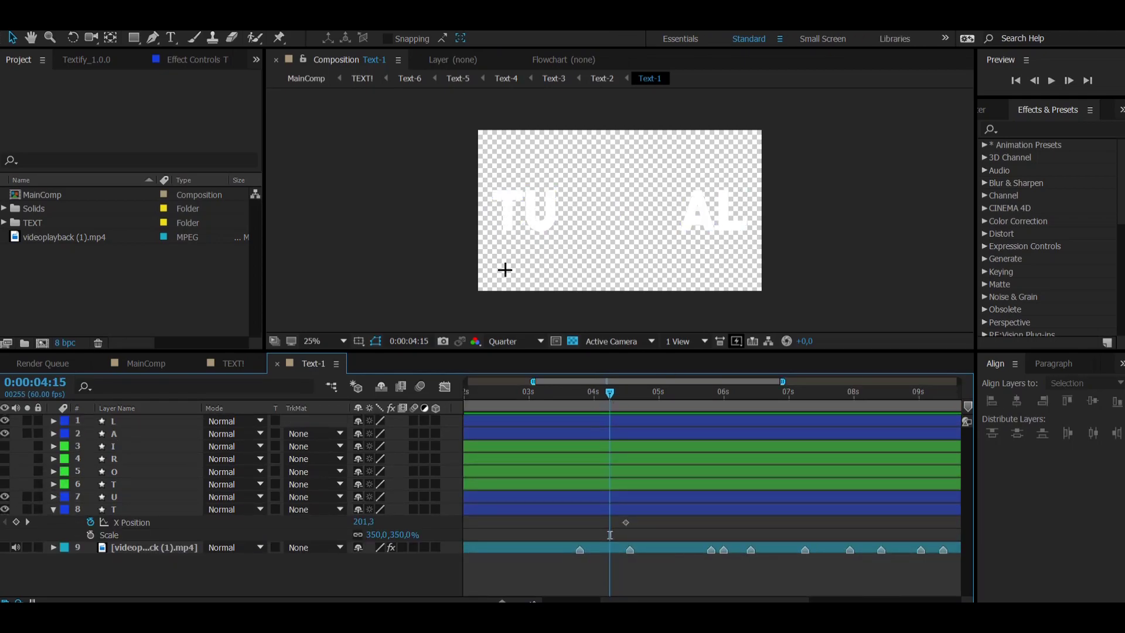
pyautogui.click(628, 510)
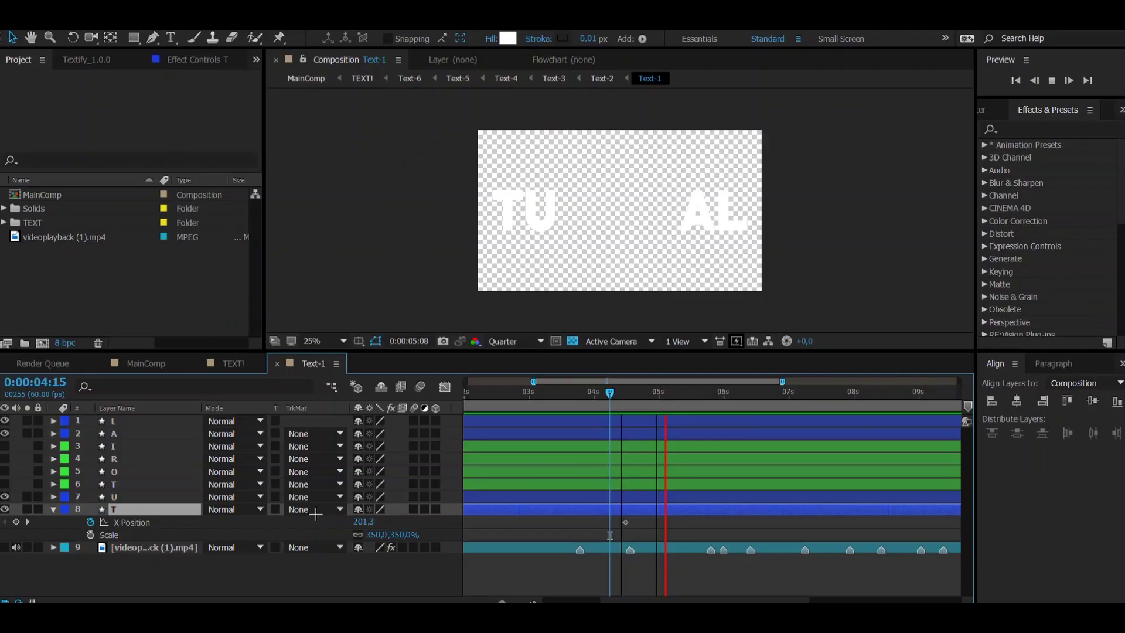
pyautogui.rightClick(153, 522)
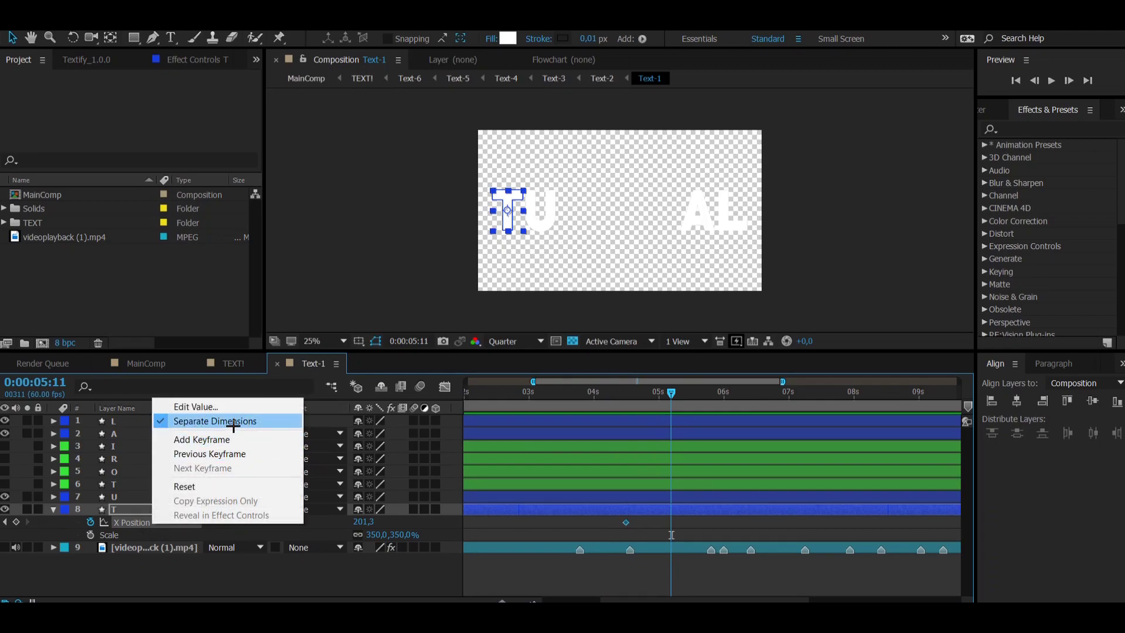
pyautogui.click(656, 523)
pyautogui.moveTo(658, 394); pyautogui.dragTo(593, 392)
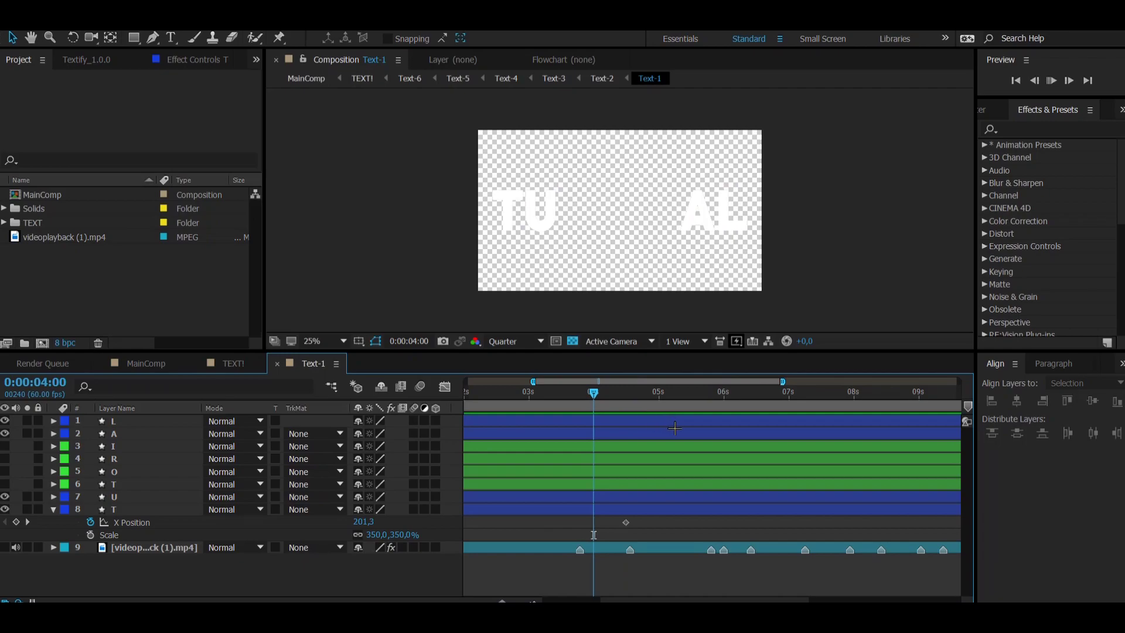
pyautogui.click(626, 522)
pyautogui.moveTo(626, 522); pyautogui.dragTo(665, 522)
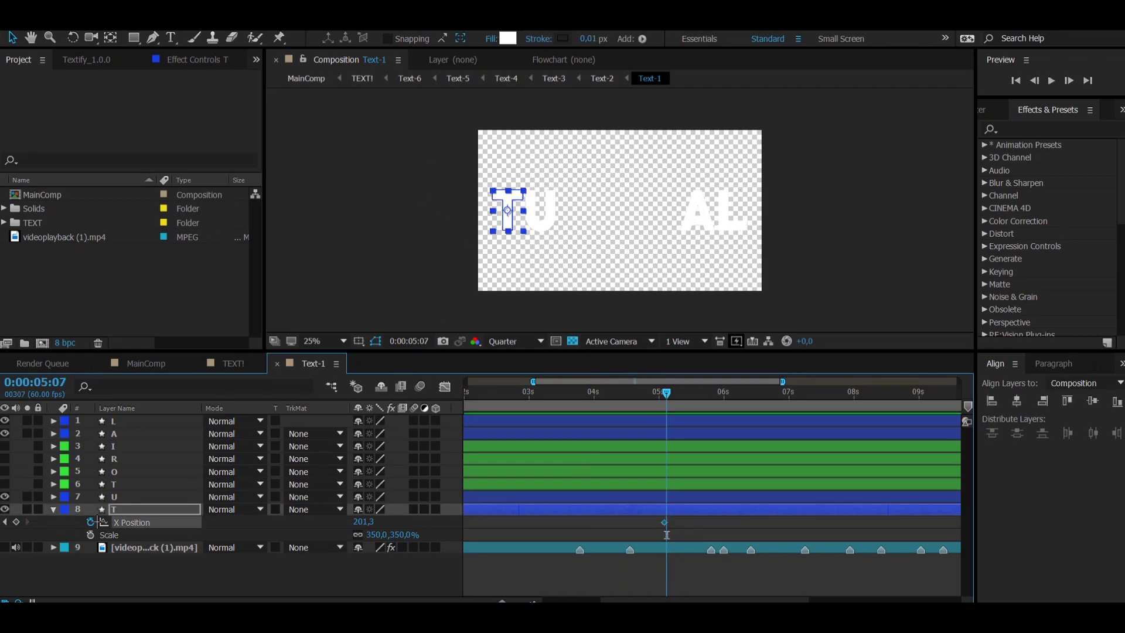
# Keyframe the first T layer's X Position at 960 on the video's second marker, 0:00:04:33, and check the composition's width.
pyautogui.click(620, 394)
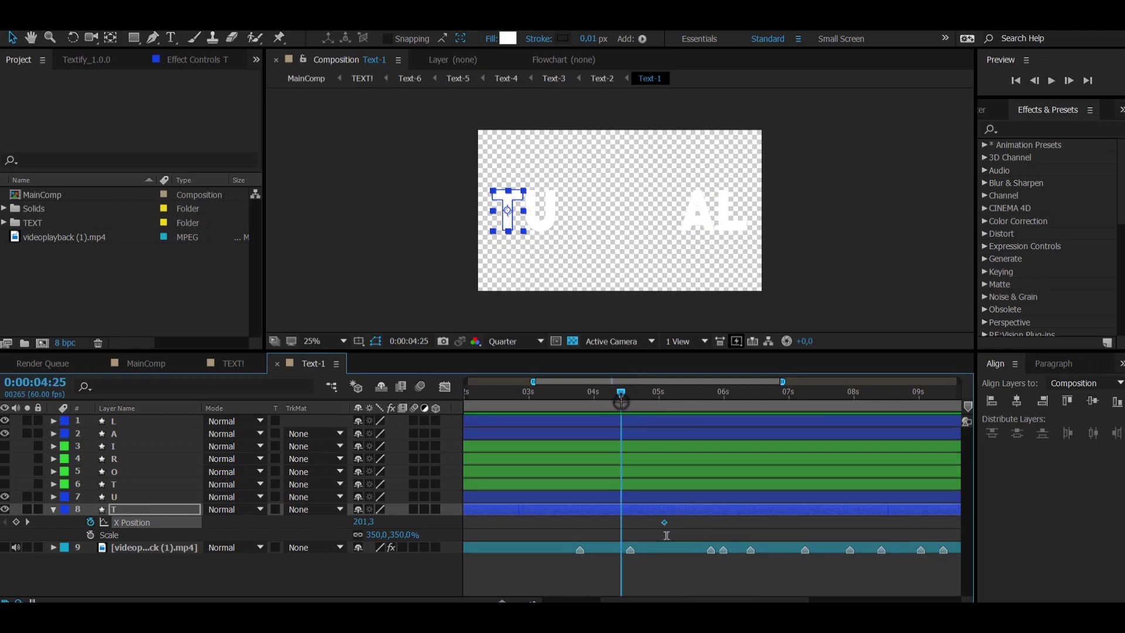
pyautogui.press('k')
pyautogui.click(591, 532)
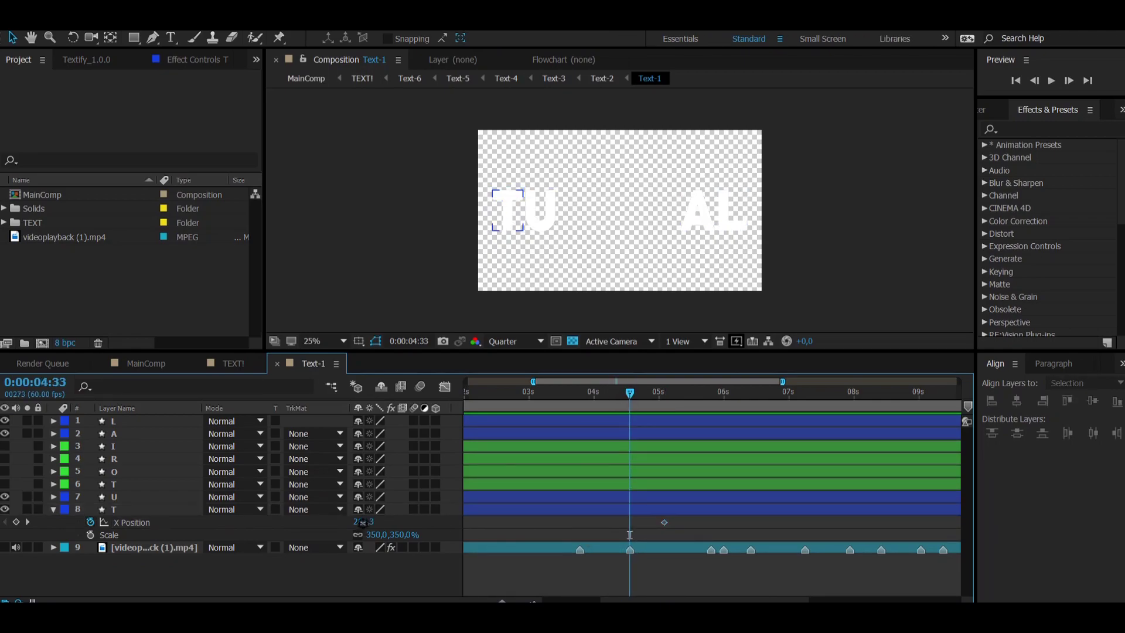
pyautogui.moveTo(362, 522); pyautogui.dragTo(829, 522)
pyautogui.click(363, 522)
pyautogui.write('960')
pyautogui.press('Return')
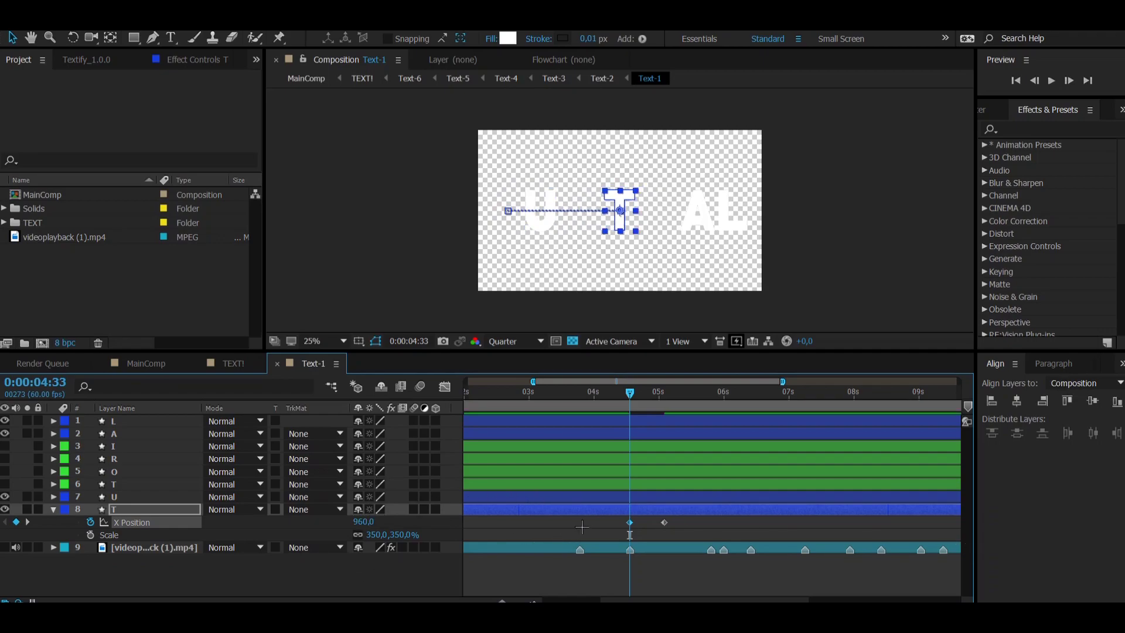
pyautogui.click(582, 526)
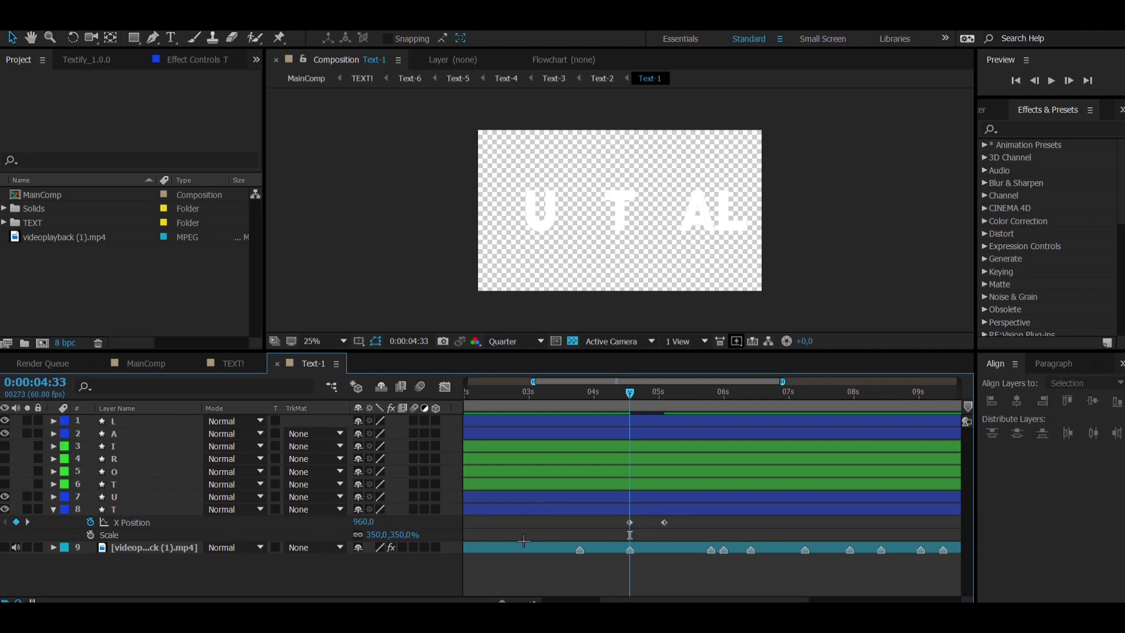
pyautogui.hotkey('ctrl', 'k')
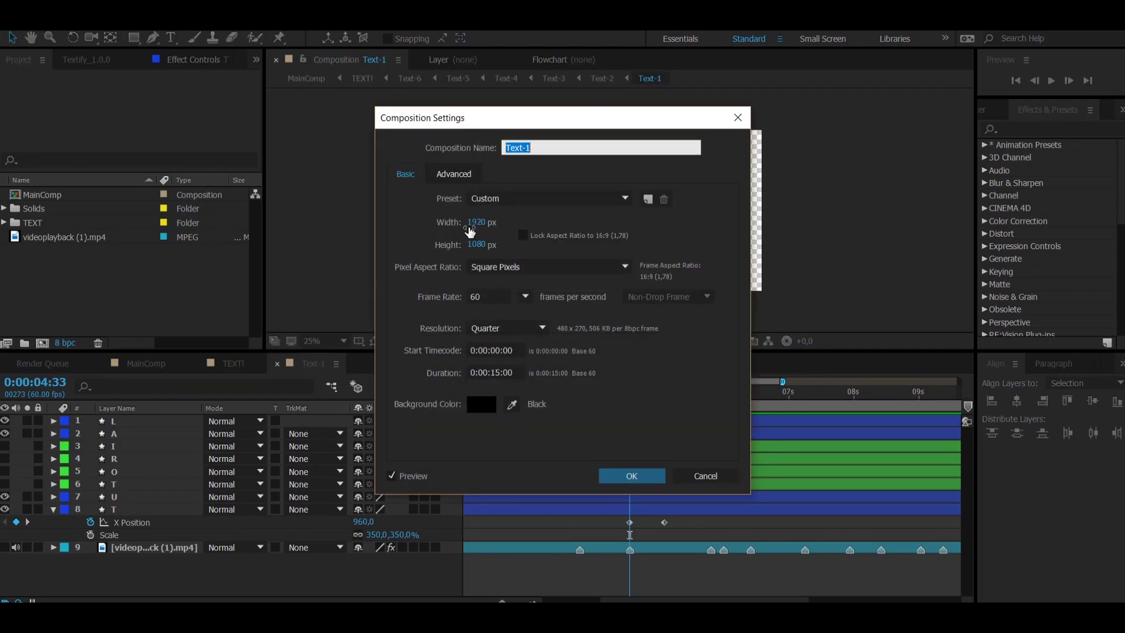
pyautogui.click(737, 117)
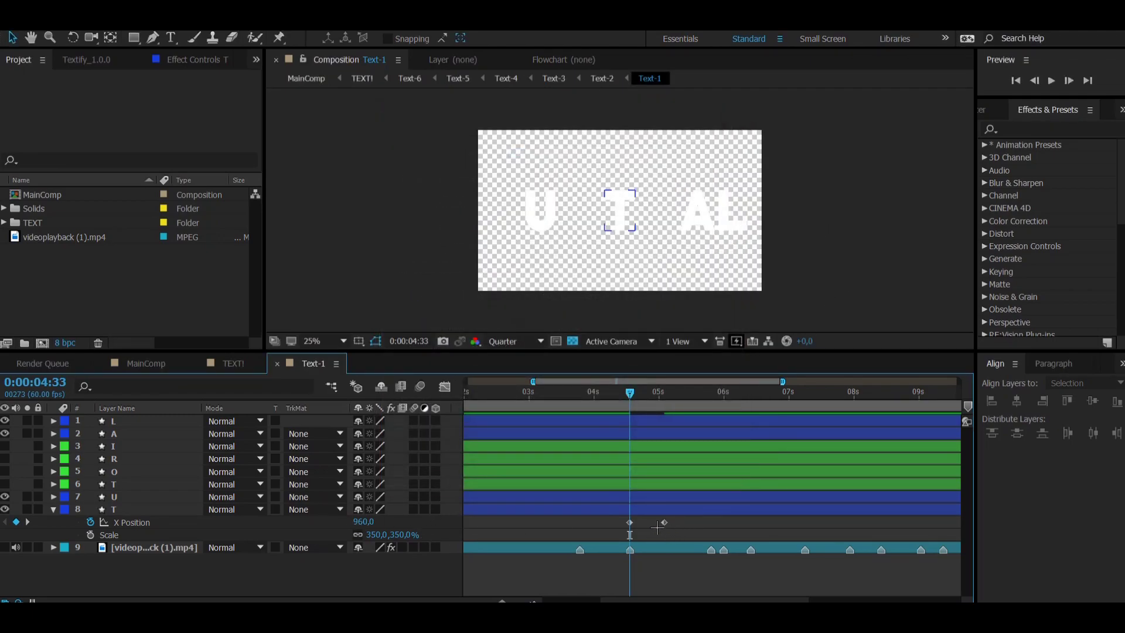
# Keyframe the first T layer's Scale at 350% at 0:00:05:05 and at 0% on the second marker, 0:00:04:33.
pyautogui.press('k')
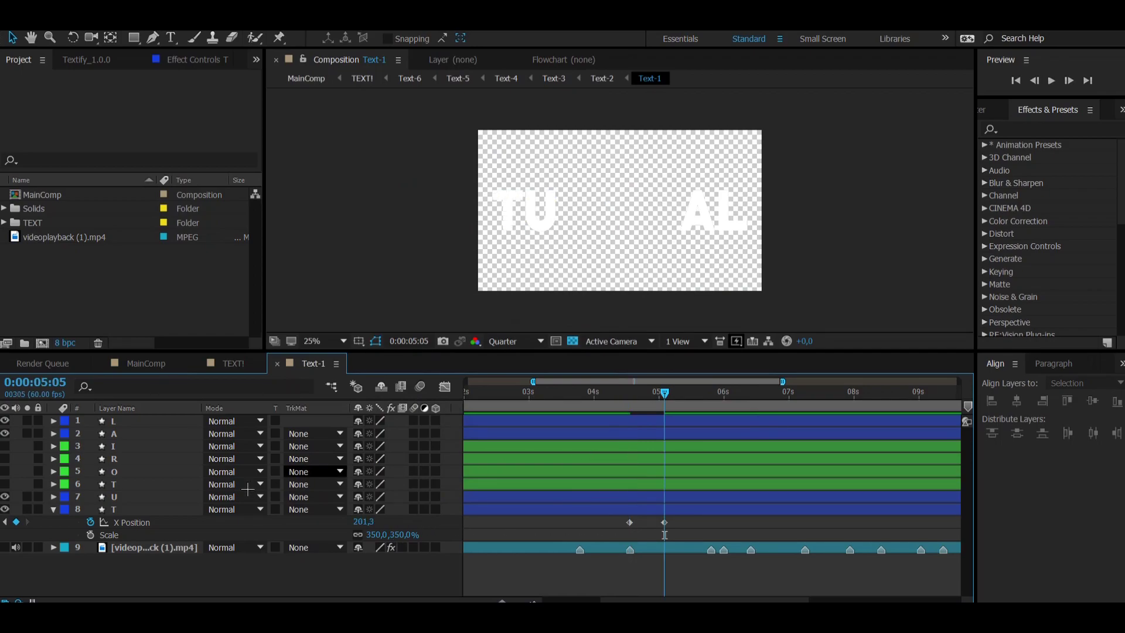
pyautogui.click(90, 535)
pyautogui.press('j')
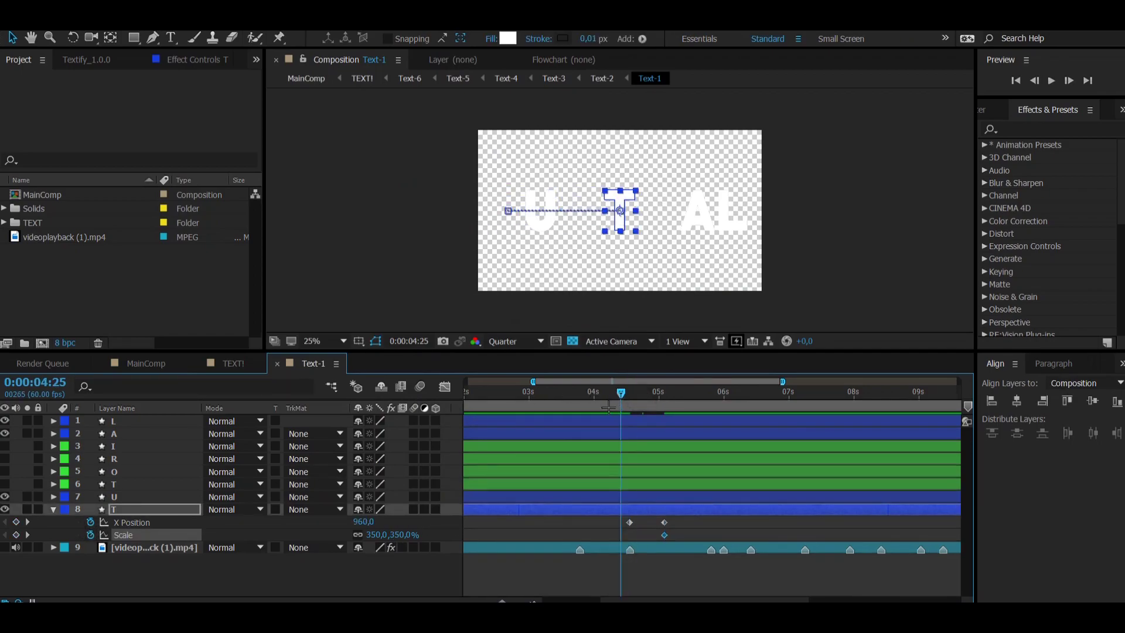
pyautogui.click(401, 534)
pyautogui.write('0')
pyautogui.press('Return')
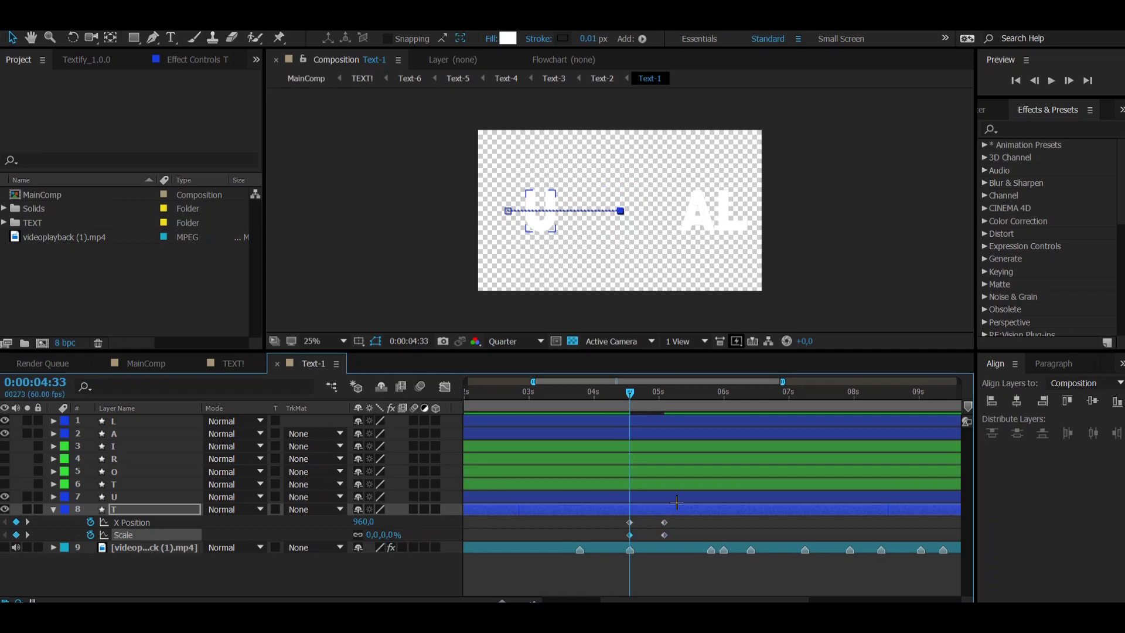
# Apply Easy Ease to the first T layer's X Position and Scale keyframes and look at their curves together.
pyautogui.moveTo(692, 518); pyautogui.dragTo(593, 553)
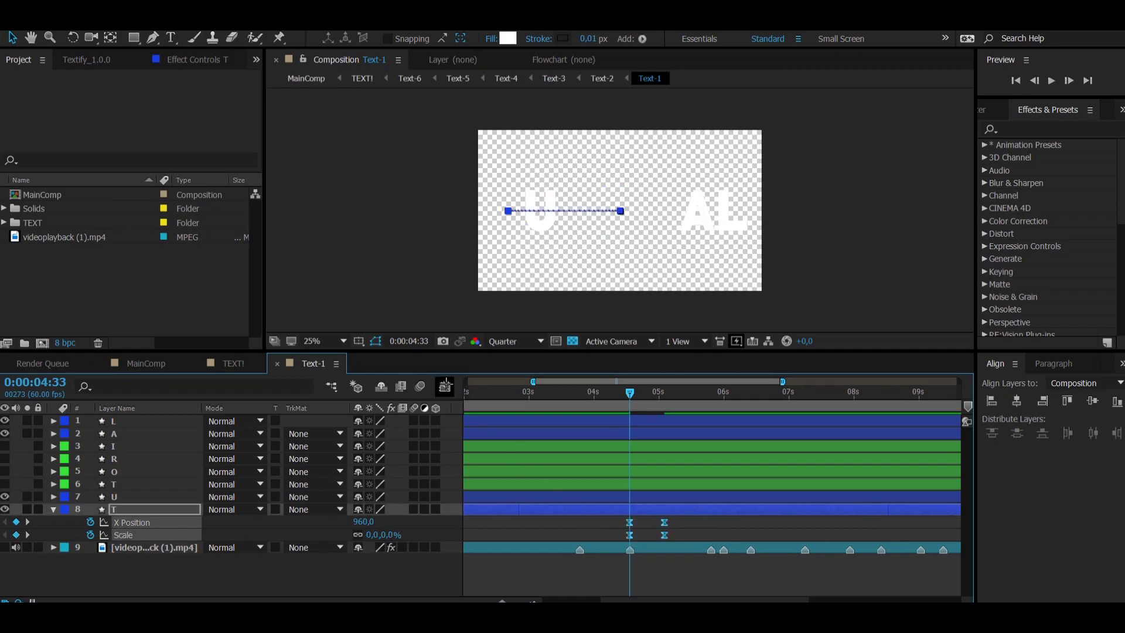
pyautogui.hotkey('shift', 'F3')
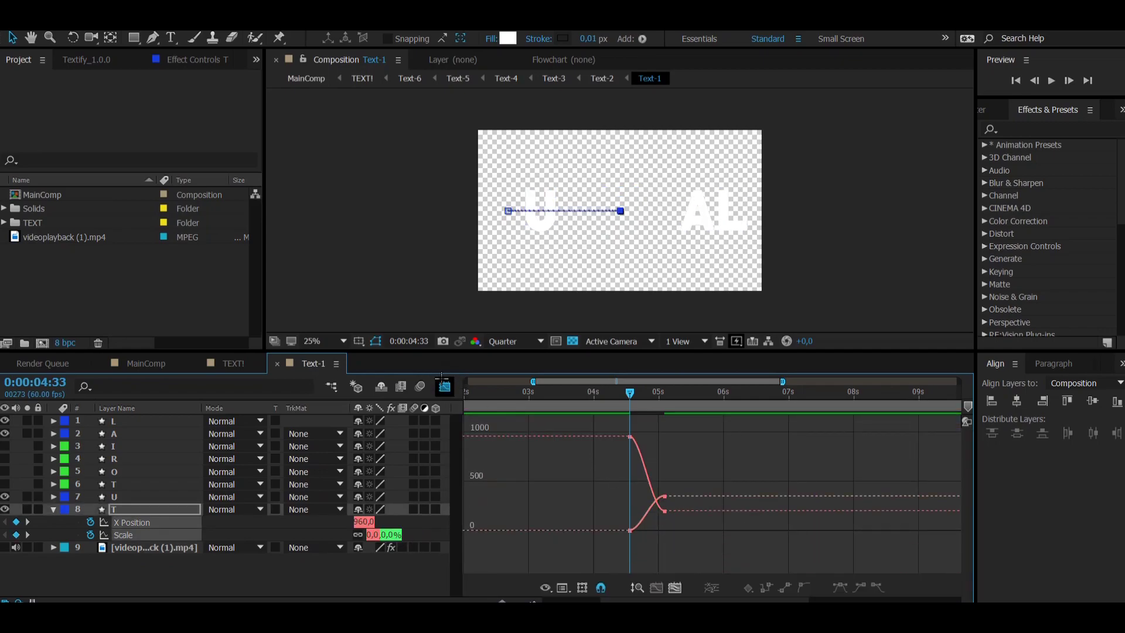
pyautogui.hotkey('shift', 'F3')
# Display only the first T layer's X Position curve in the graph editor.
pyautogui.moveTo(611, 517); pyautogui.dragTo(703, 532)
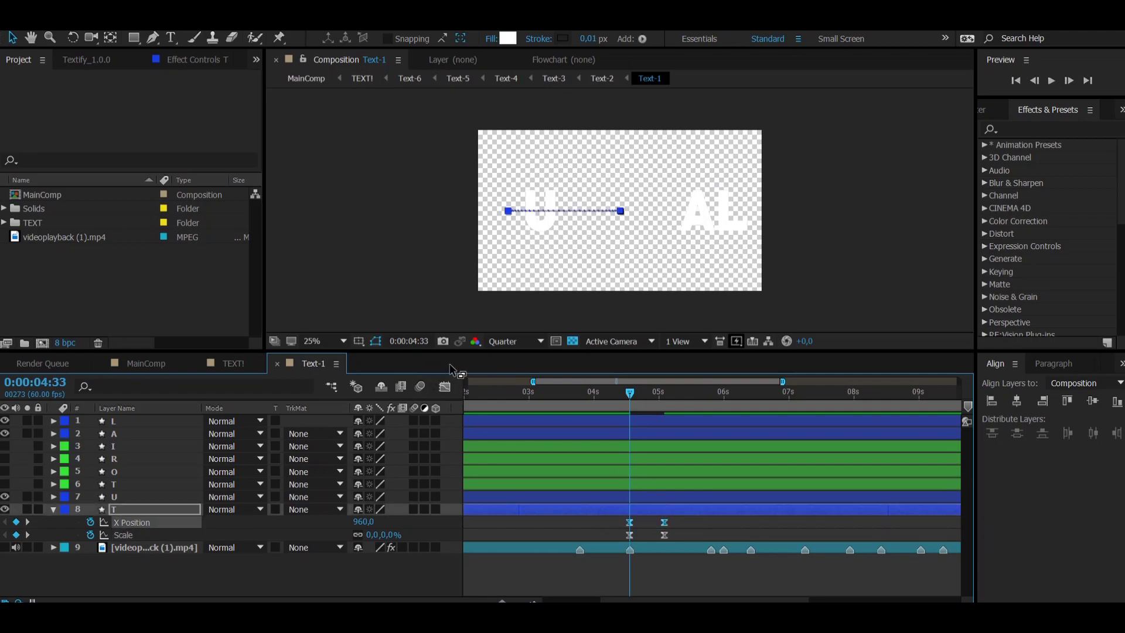
pyautogui.hotkey('shift', 'F3')
pyautogui.scroll(-1, 677, 468)
pyautogui.press('=')
pyautogui.press('=')
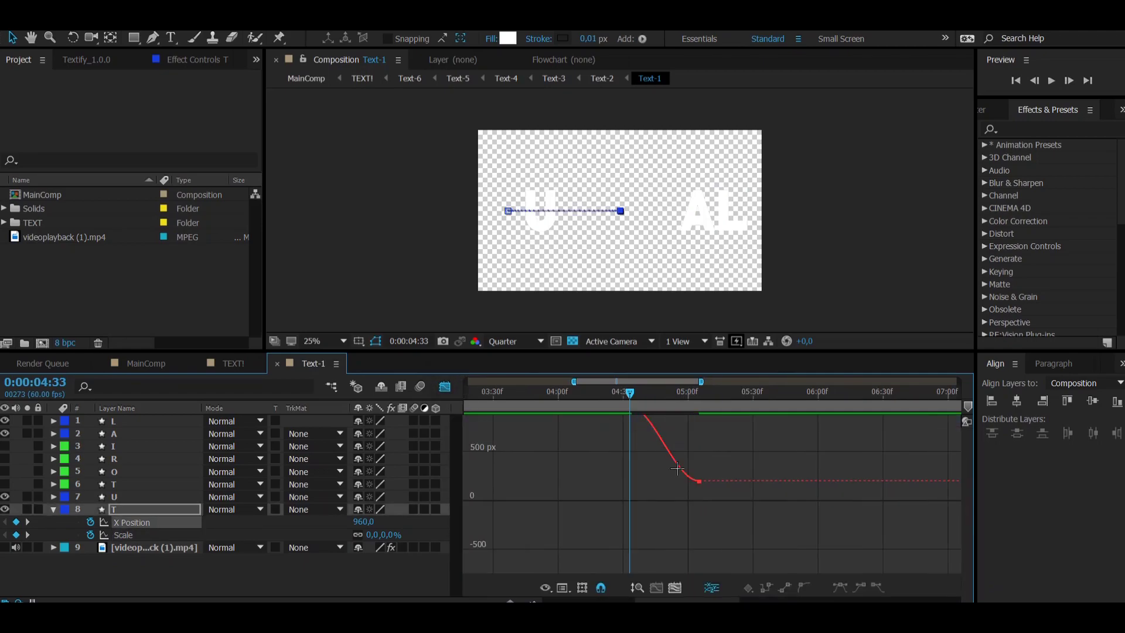
pyautogui.scroll(2, 676, 468)
pyautogui.click(644, 472)
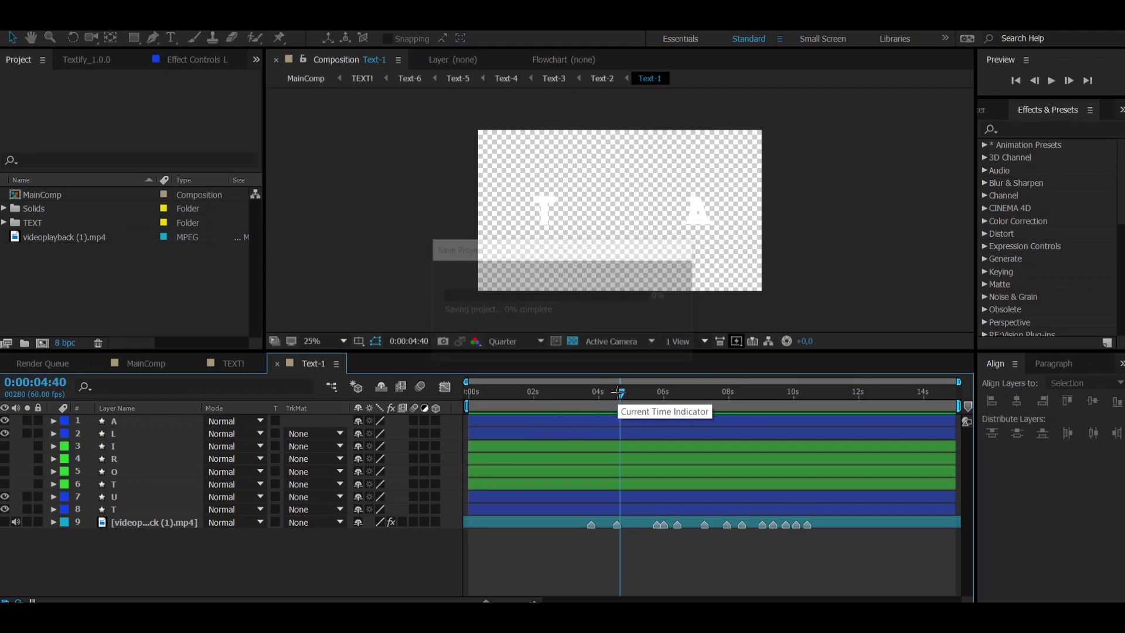
# Play back the slide-out animation of the T, U, A and L letters and check the A layer's animated properties.
pyautogui.moveTo(620, 390); pyautogui.dragTo(606, 389)
pyautogui.press('space')
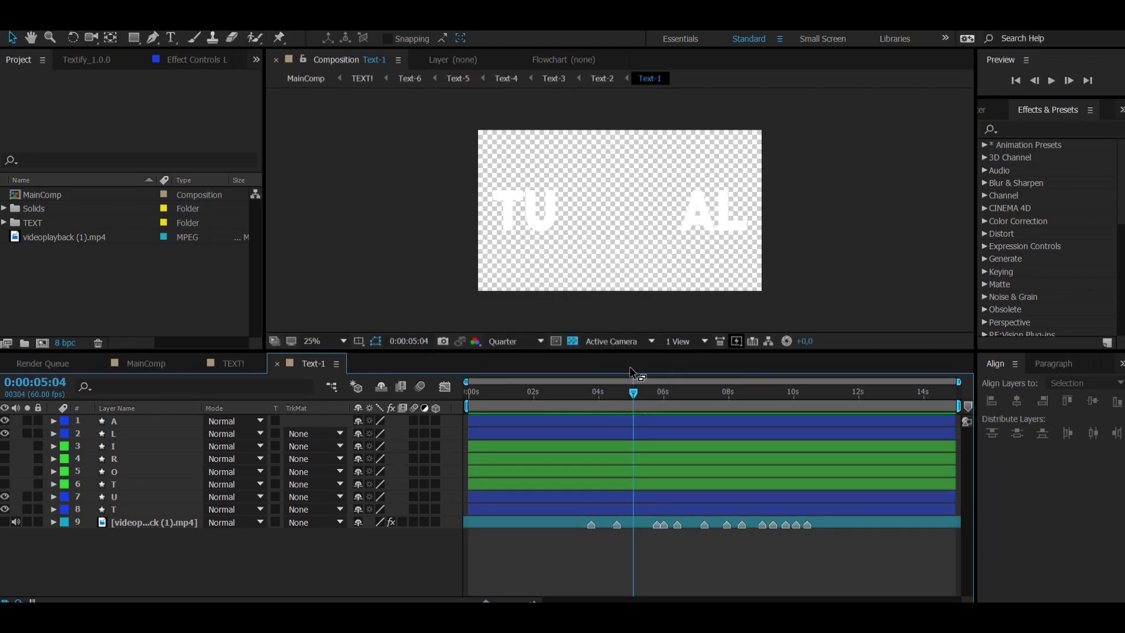
pyautogui.click(121, 420)
pyautogui.press('u')
pyautogui.press('u')
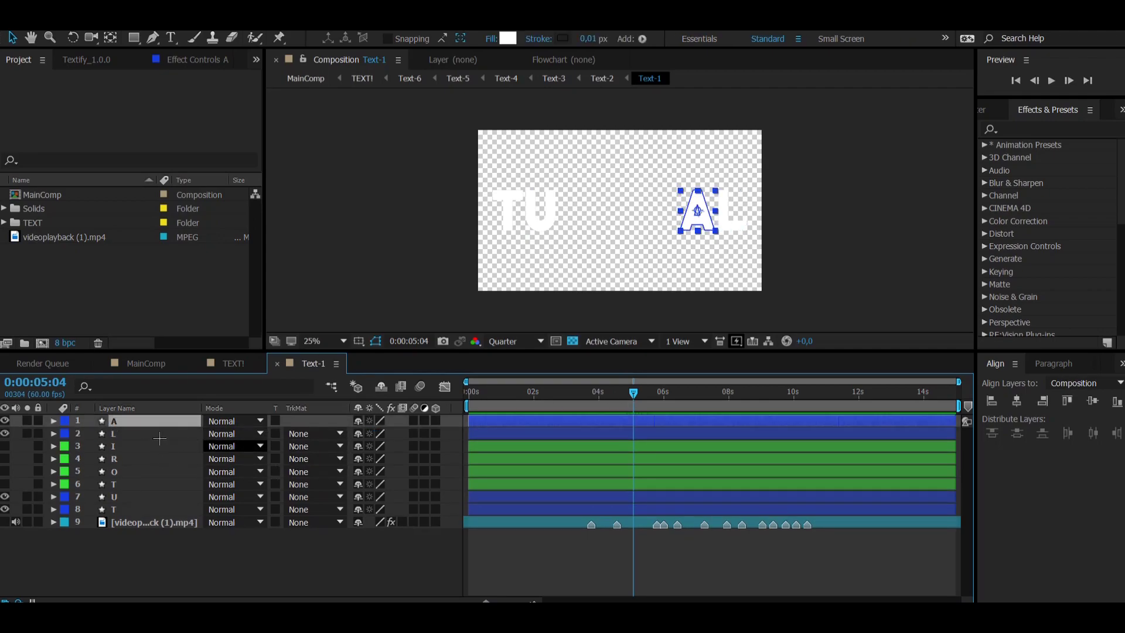
pyautogui.click(250, 547)
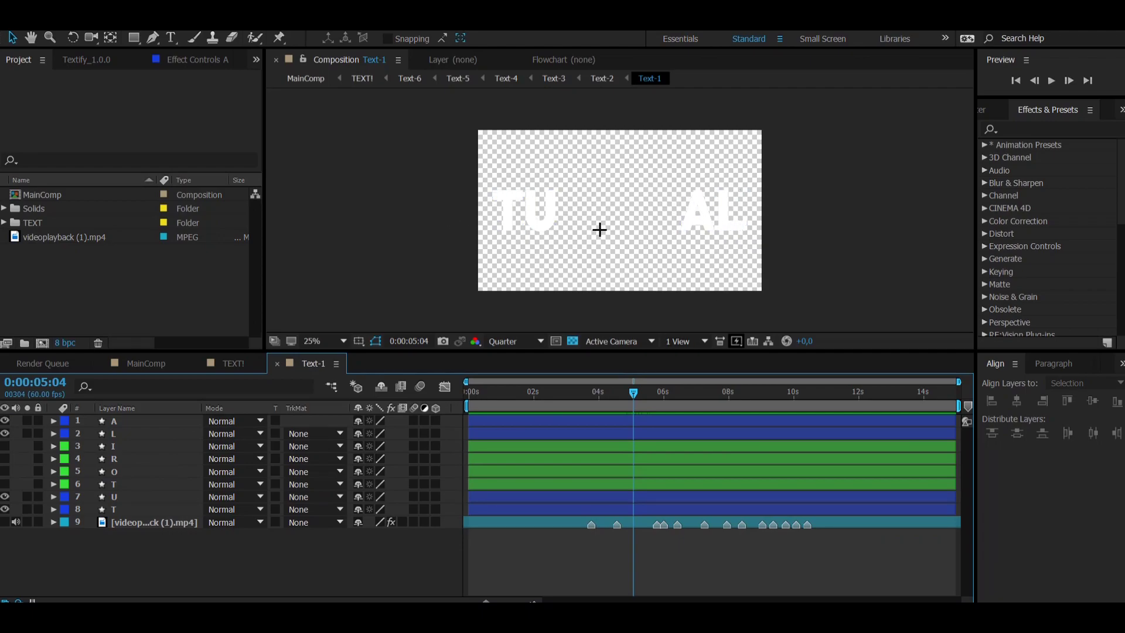
# Make the green I, R, O and T layers visible again and collapse their properties.
pyautogui.click(5, 446)
pyautogui.click(53, 446)
pyautogui.click(54, 484)
pyautogui.click(5, 484)
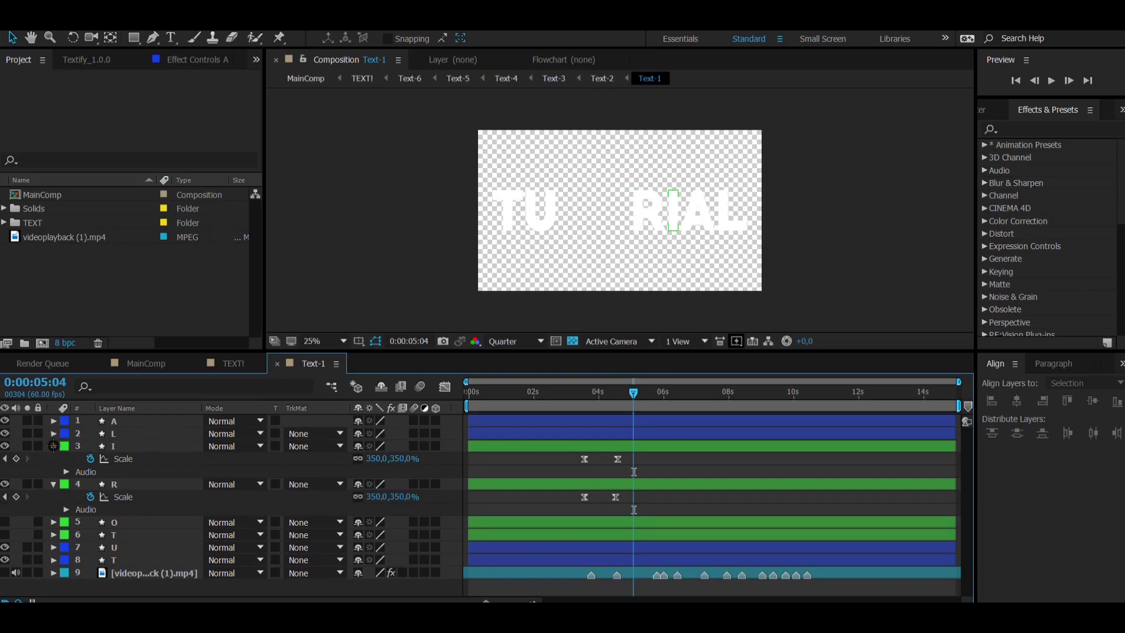
pyautogui.click(53, 445)
pyautogui.click(53, 458)
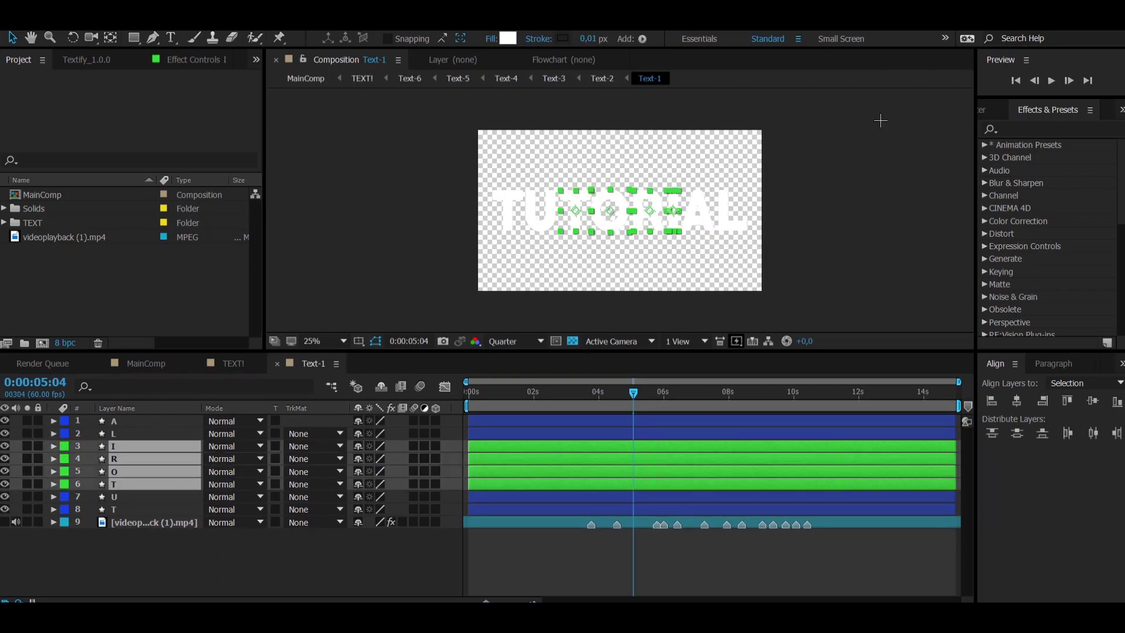
# Move the green I, R, O and T layers above the blue A layer and save the project.
pyautogui.moveTo(152, 454); pyautogui.dragTo(142, 419)
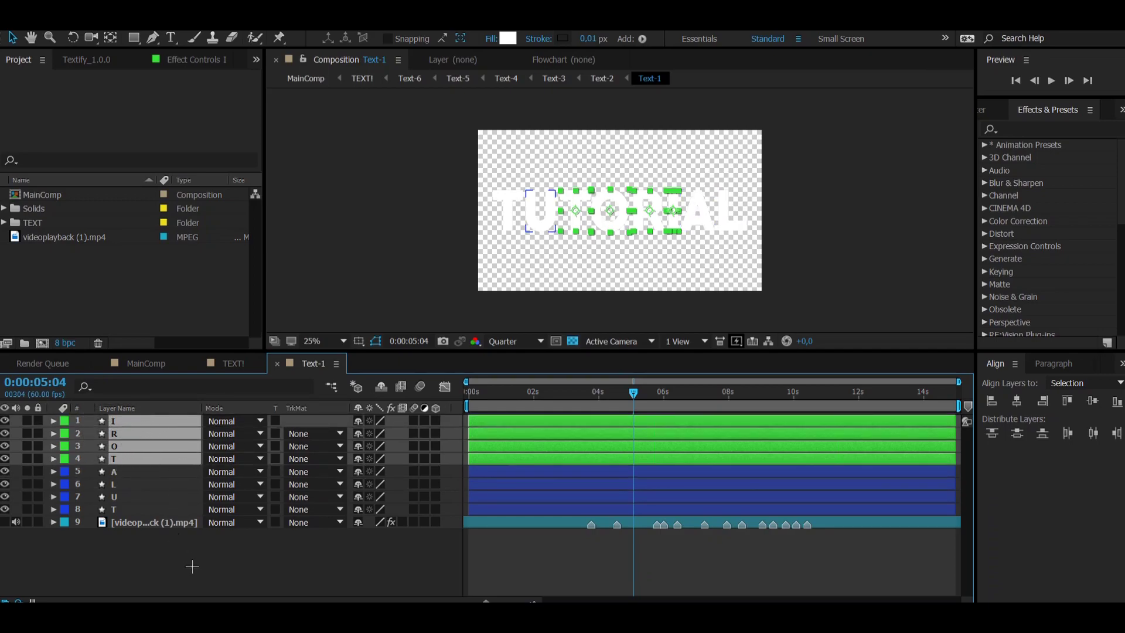
pyautogui.click(211, 570)
pyautogui.hotkey('ctrl', 's')
# Play back the complete TUTORIAL letter animation from 0:00:02:14.
pyautogui.moveTo(633, 391); pyautogui.dragTo(540, 392)
pyautogui.press('space')
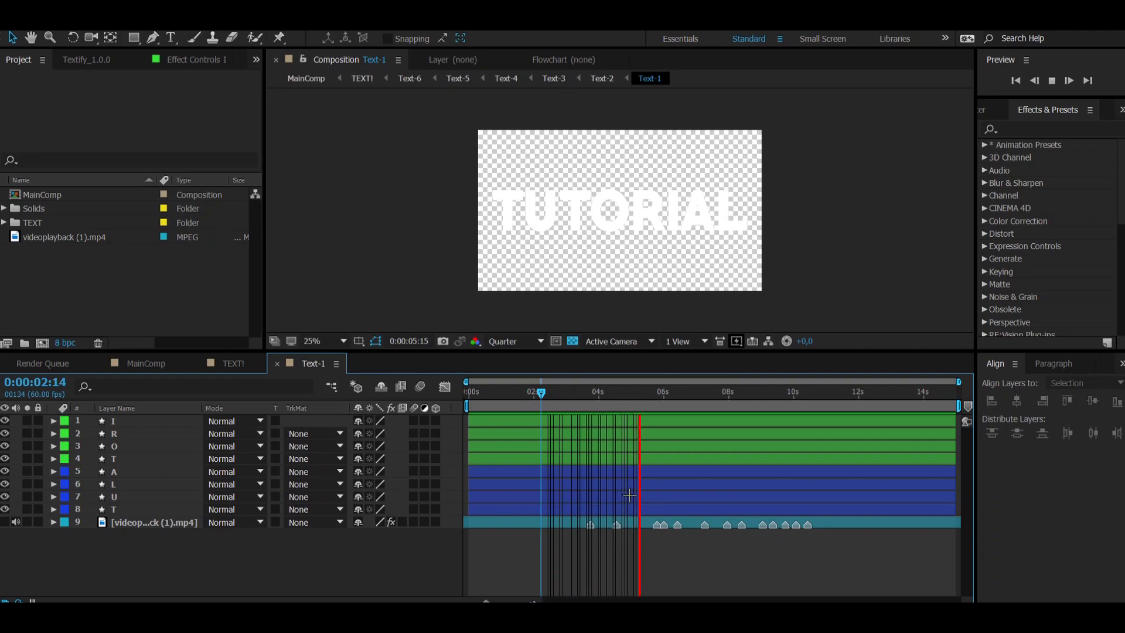
pyautogui.press('space')
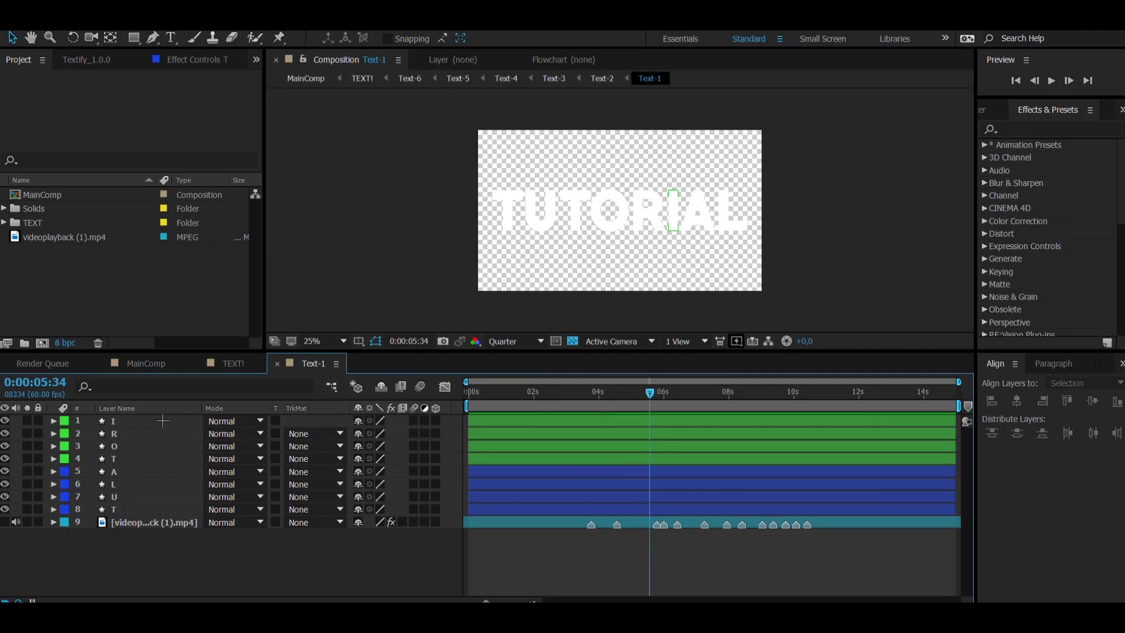
# Add a Scale keyframe at 350% to all eight letter layers at 0:00:05:34.
pyautogui.click(164, 420)
pyautogui.keyDown('shift'); pyautogui.click(151, 509); pyautogui.keyUp('shift')
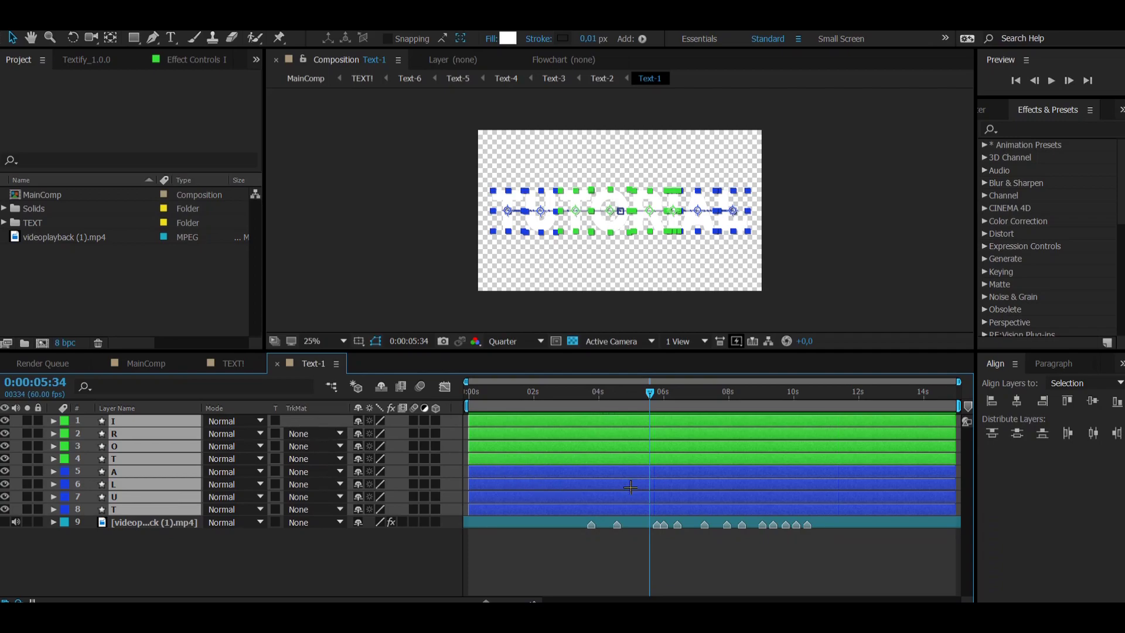
pyautogui.press('u')
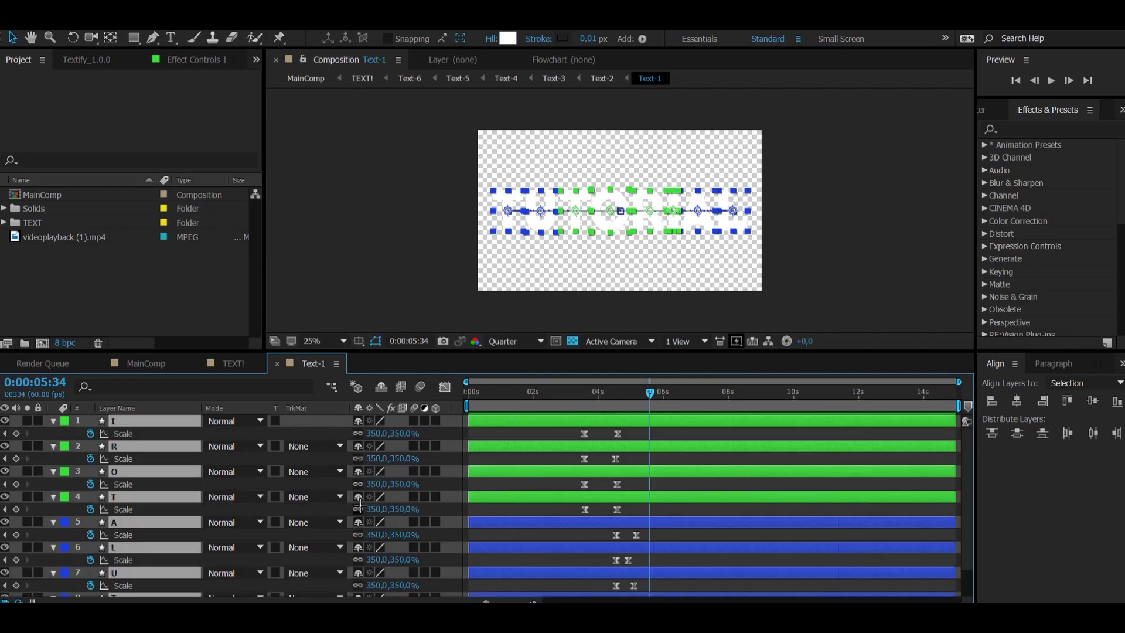
pyautogui.click(16, 433)
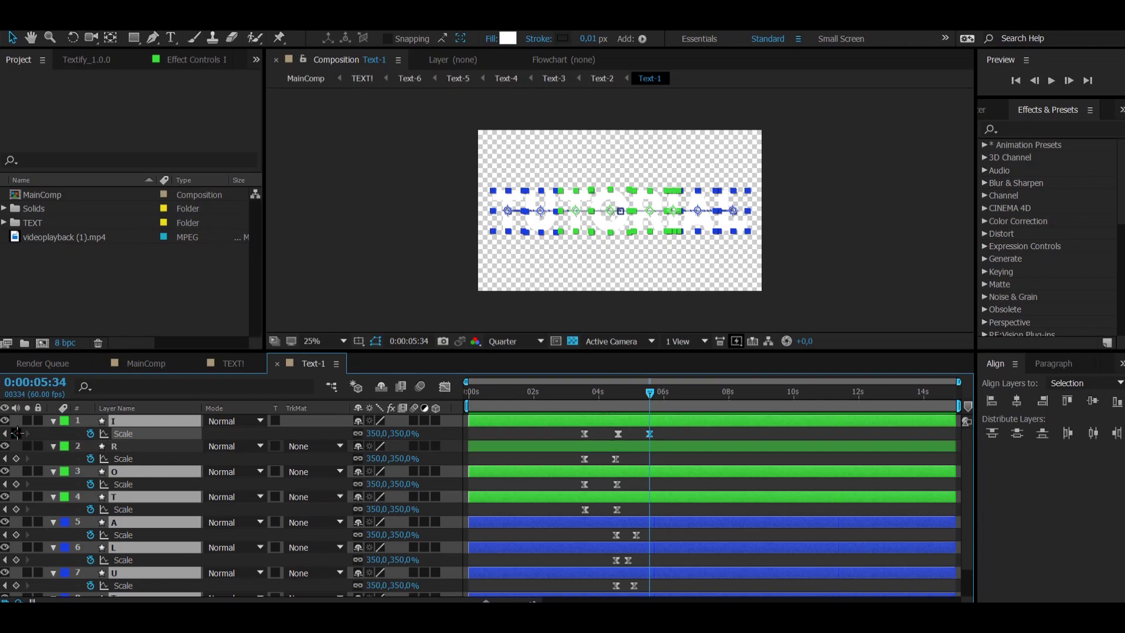
pyautogui.scroll(-2, 539, 471)
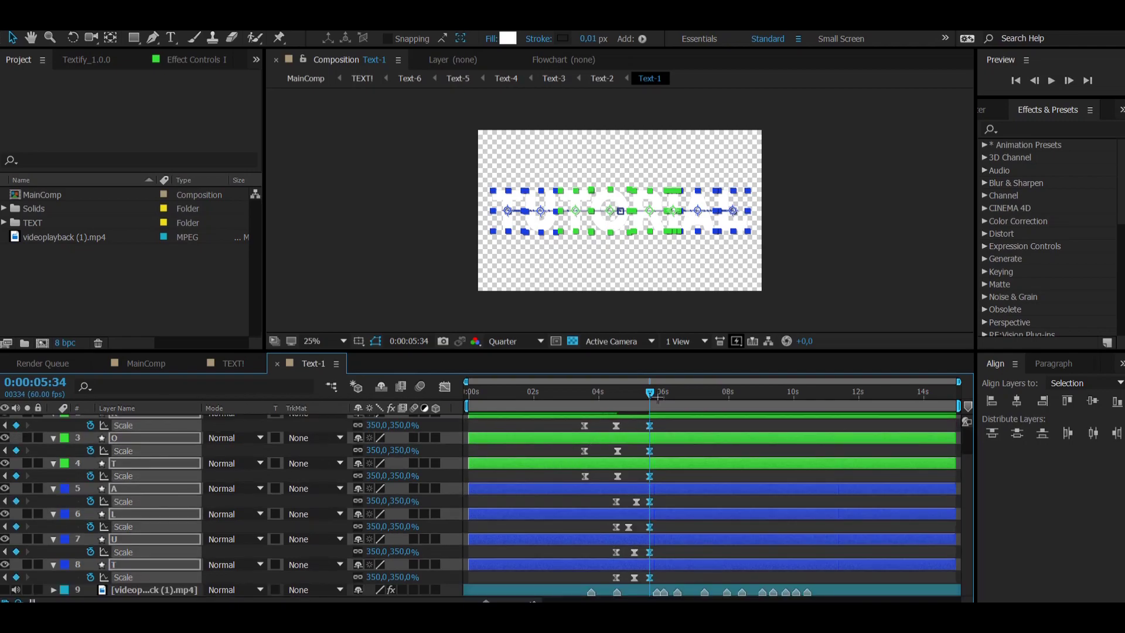
pyautogui.moveTo(650, 396); pyautogui.dragTo(599, 396)
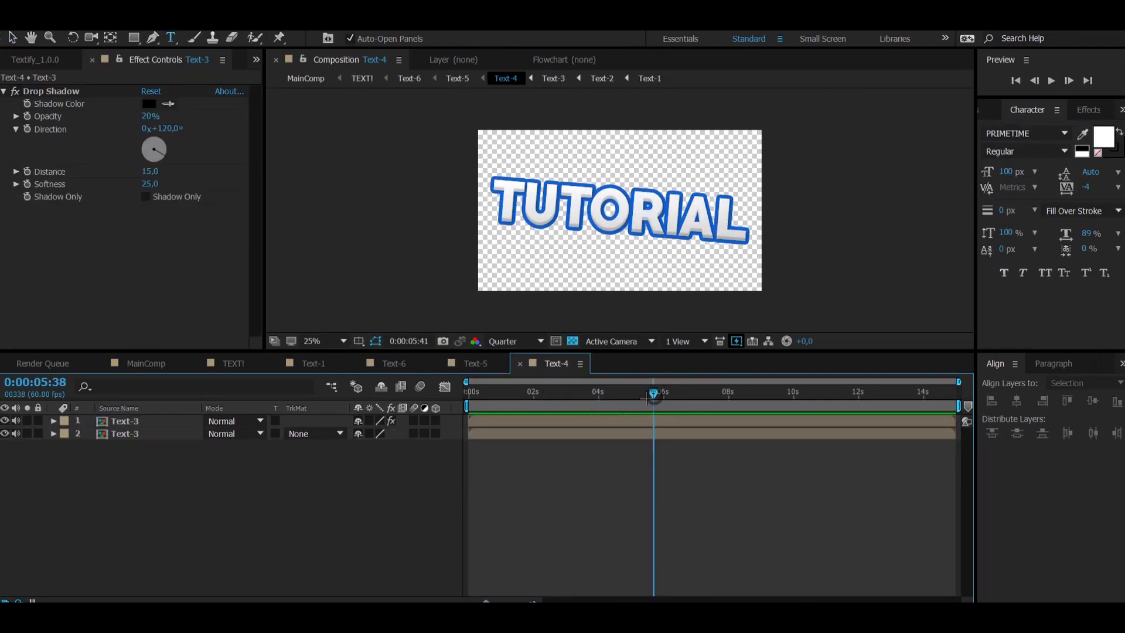
# Scrub through the rotating TUTORIAL text in Text-4 and save the project.
pyautogui.moveTo(647, 398)
pyautogui.mouseDown()
pyautogui.moveTo(610, 394)
pyautogui.moveTo(680, 392)
pyautogui.moveTo(660, 403)
pyautogui.moveTo(644, 394)
pyautogui.moveTo(657, 394)
pyautogui.mouseUp()
pyautogui.hotkey('ctrl', 's')
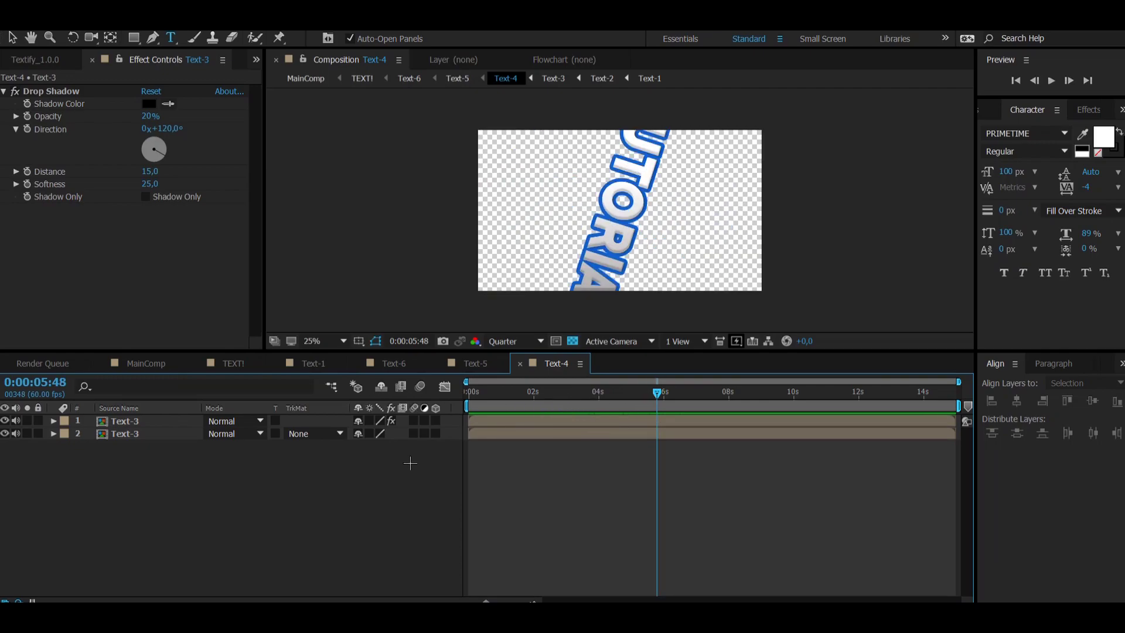
pyautogui.moveTo(658, 396); pyautogui.dragTo(596, 394)
# Switch to MainComp and review the text's rotation up to the marker at 0:00:06:26.
pyautogui.click(117, 362)
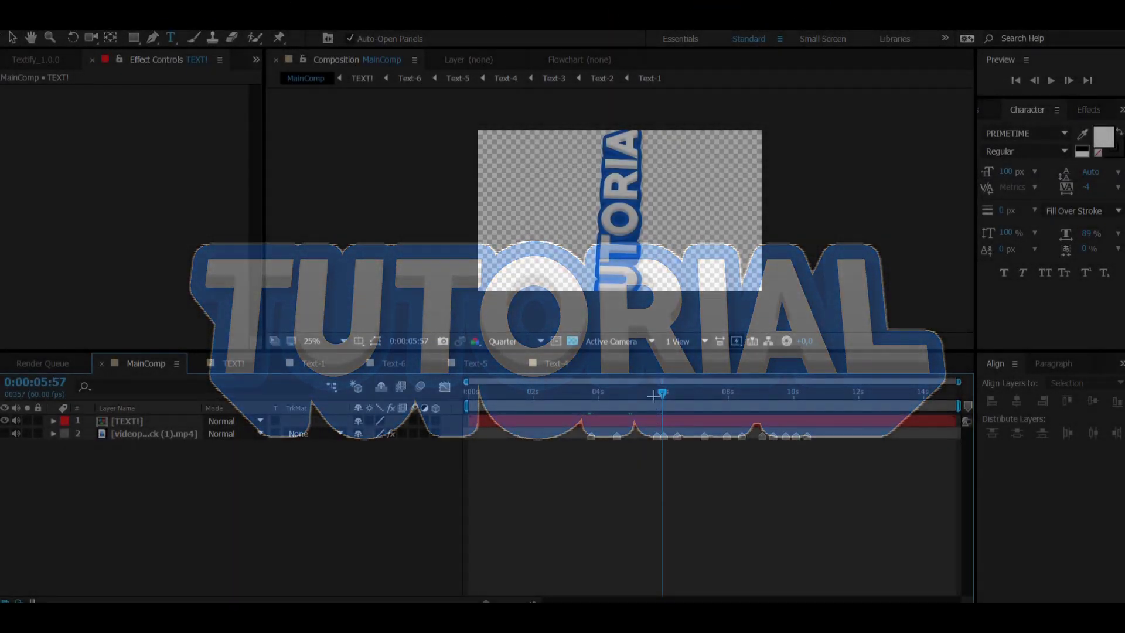
pyautogui.moveTo(652, 396); pyautogui.dragTo(681, 401)
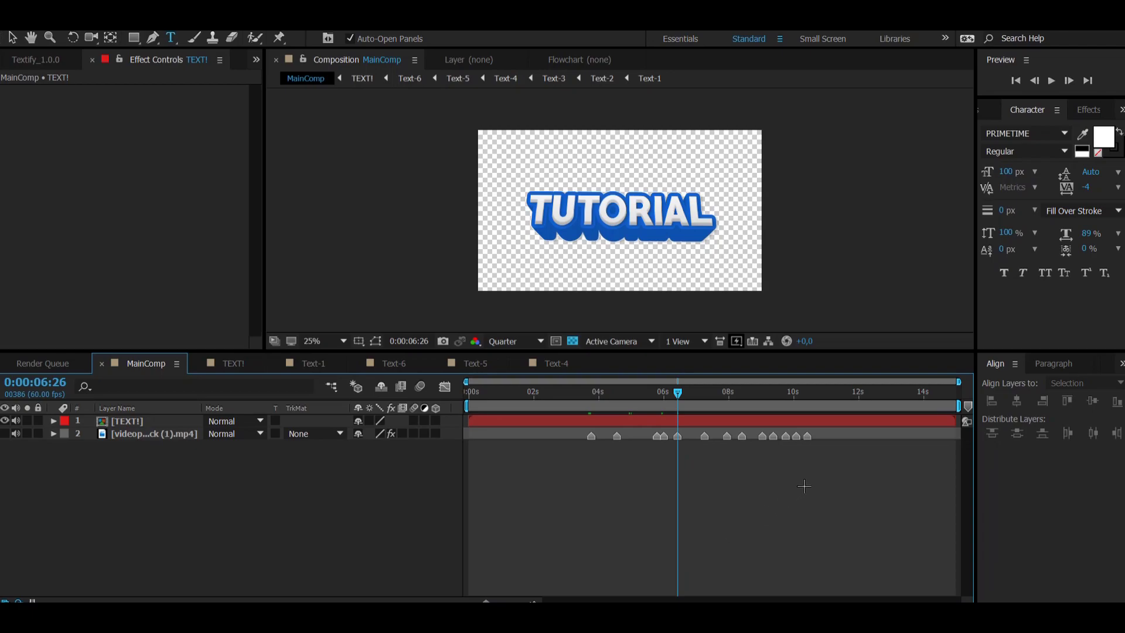
pyautogui.moveTo(805, 485); pyautogui.dragTo(715, 501)
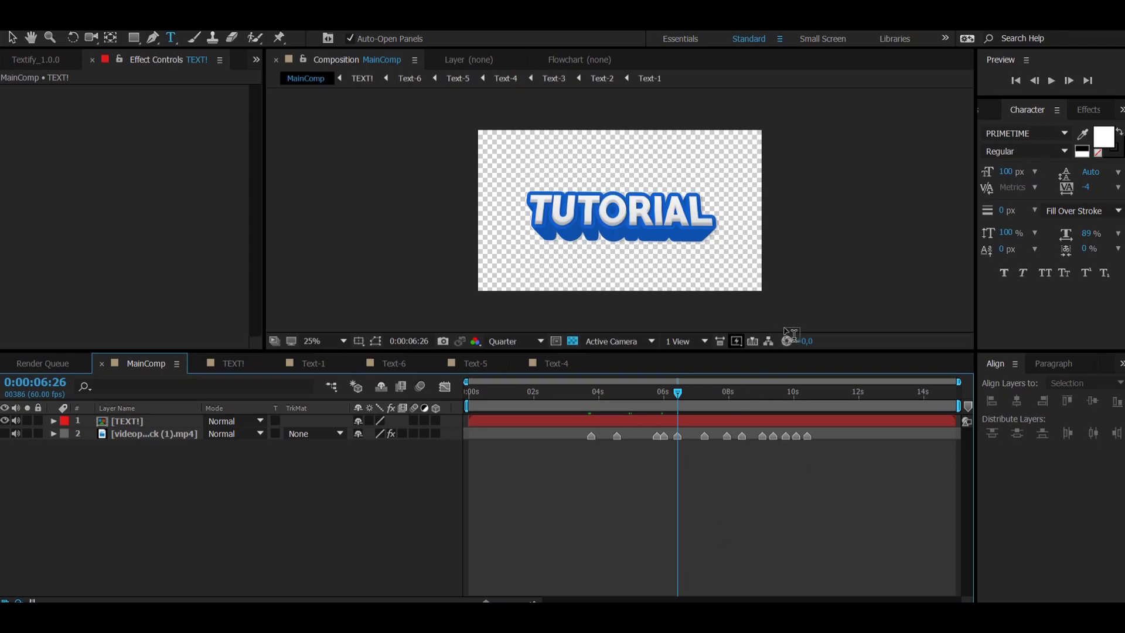